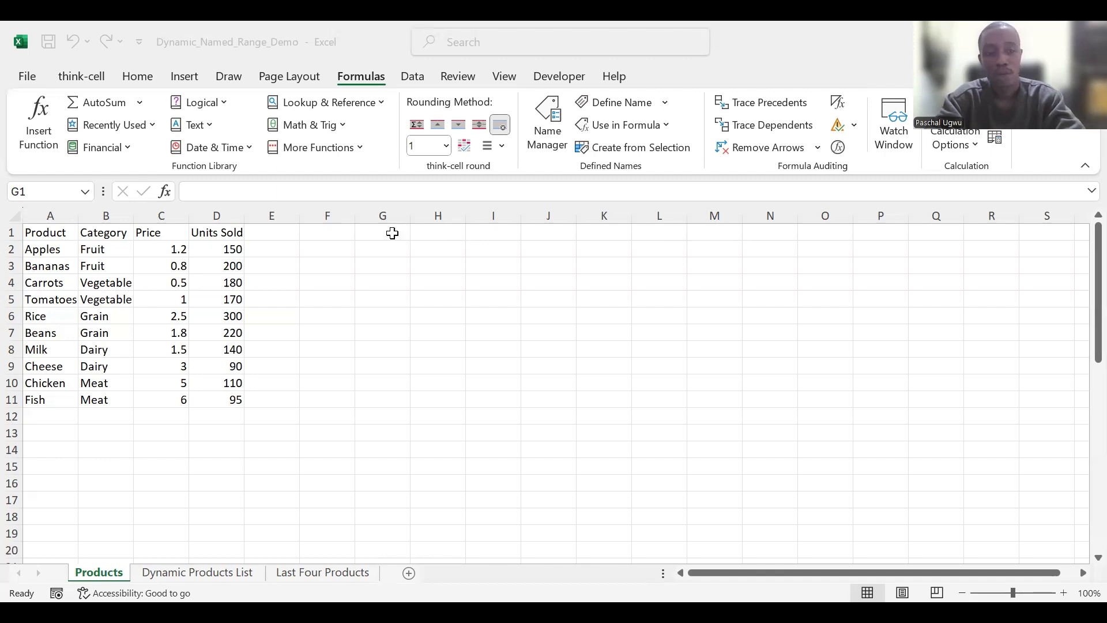
Start a formula in cell G1 of the Products sheet that references cell A1
left_click(392, 233)
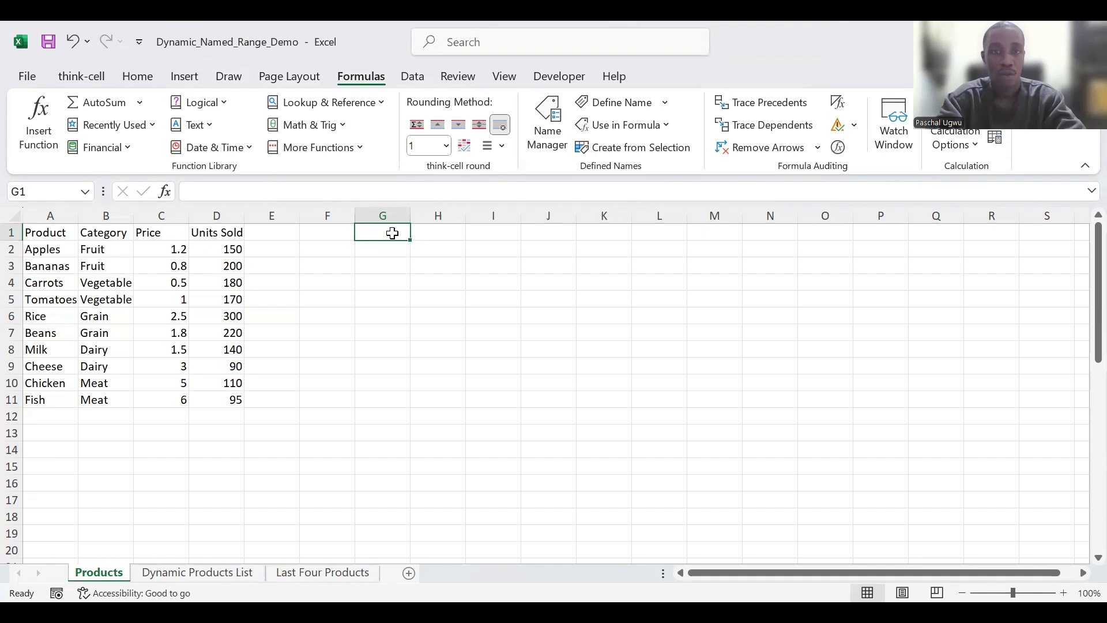
type("=")
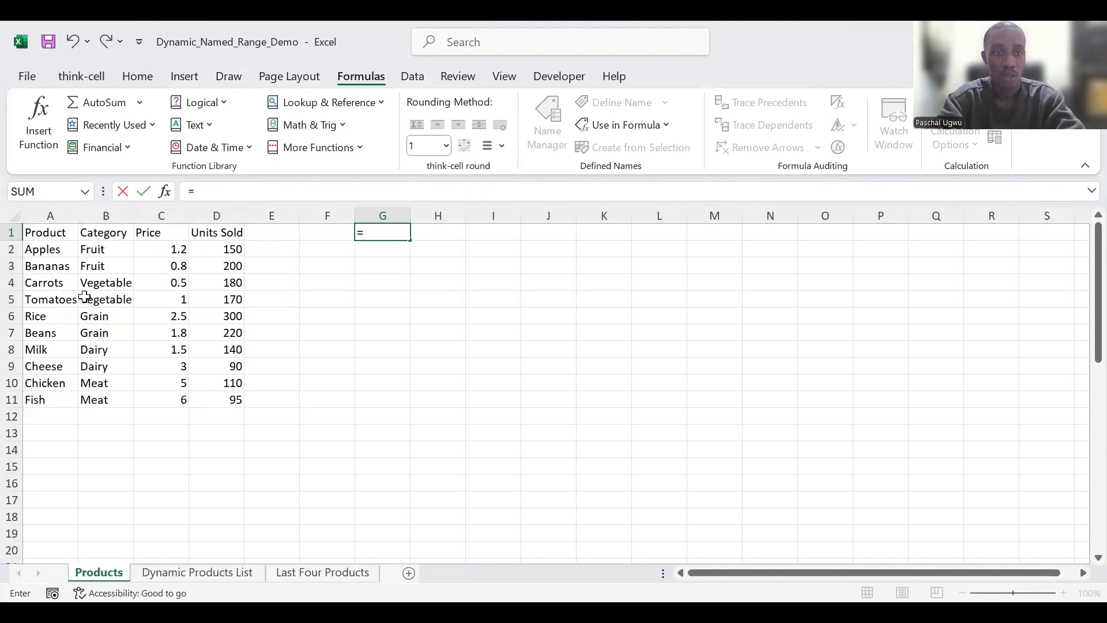
left_click(48, 235)
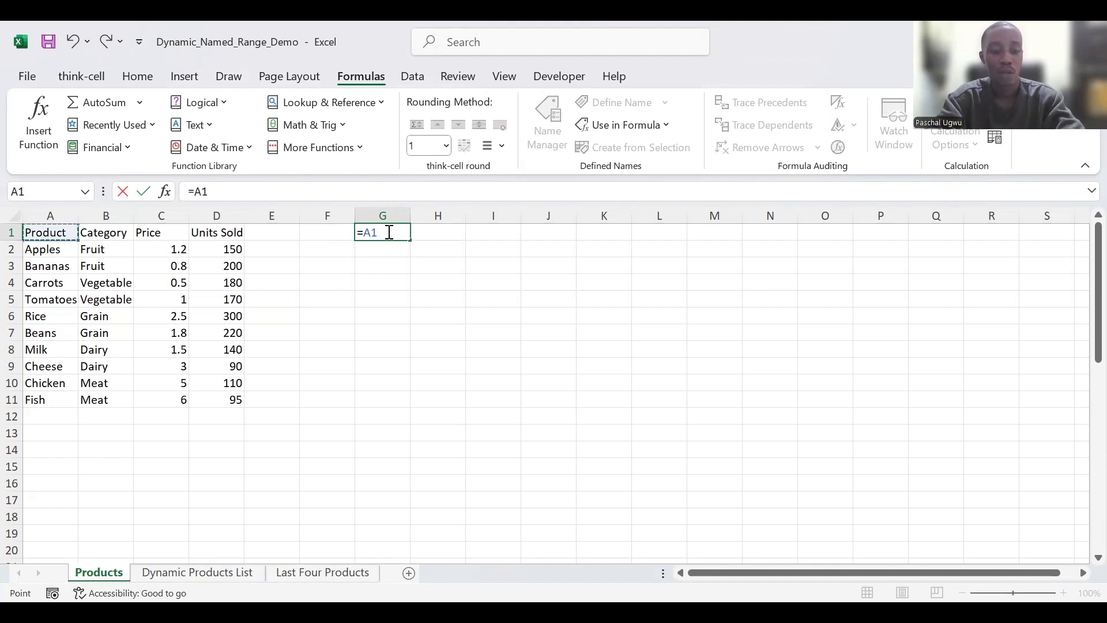
key("F4")
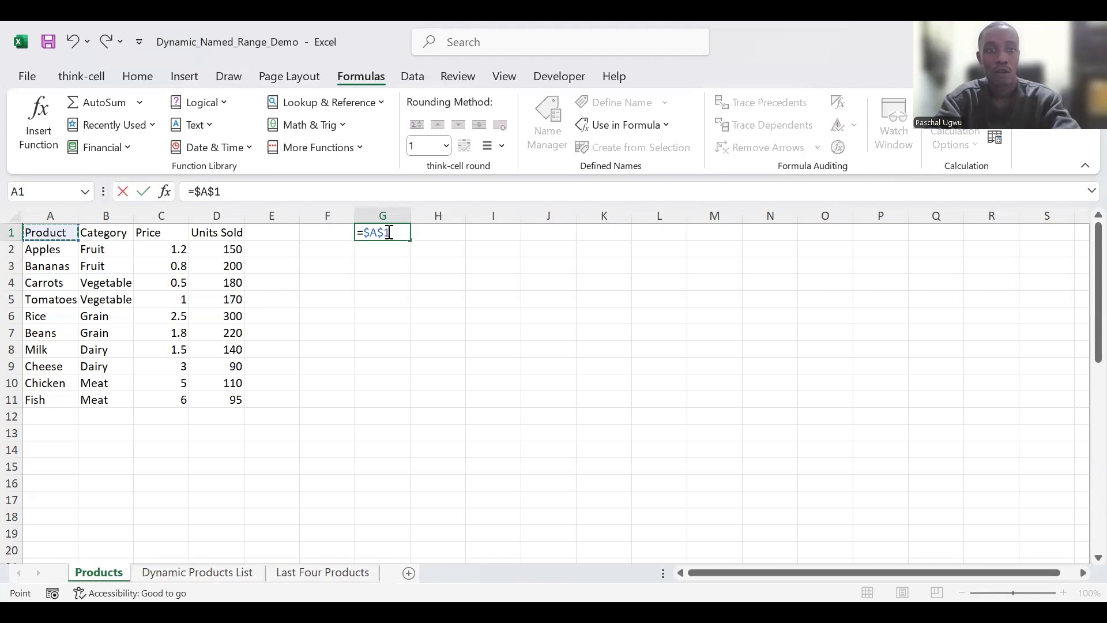
key("F4")
key("F4")
key("F4")
key("F8")
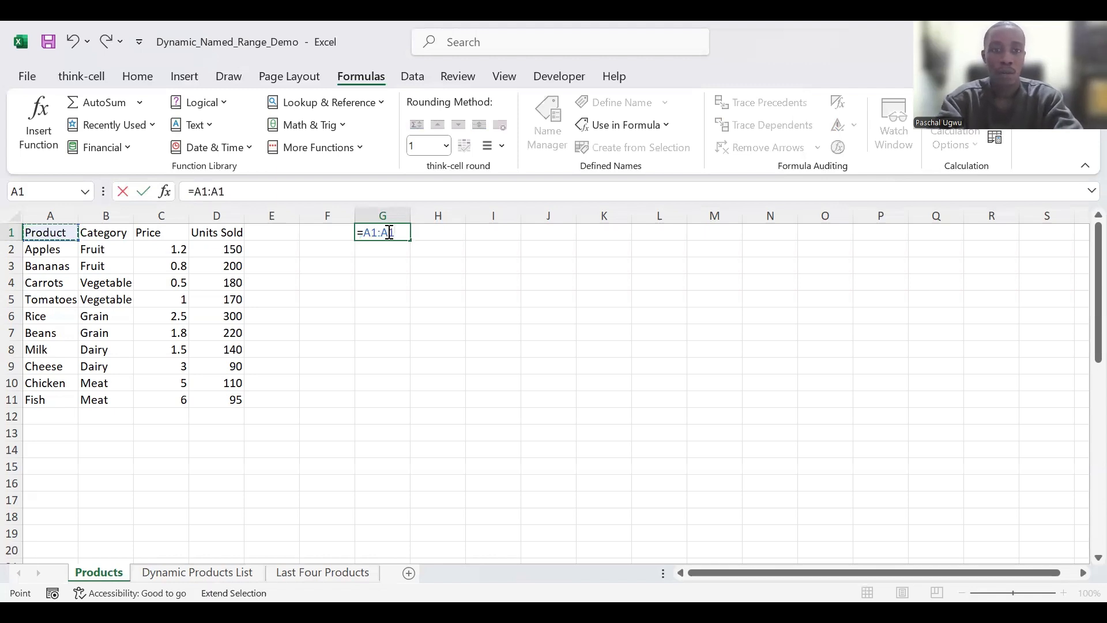
key("BackSpace")
key("BackSpace")
key("BackSpace")
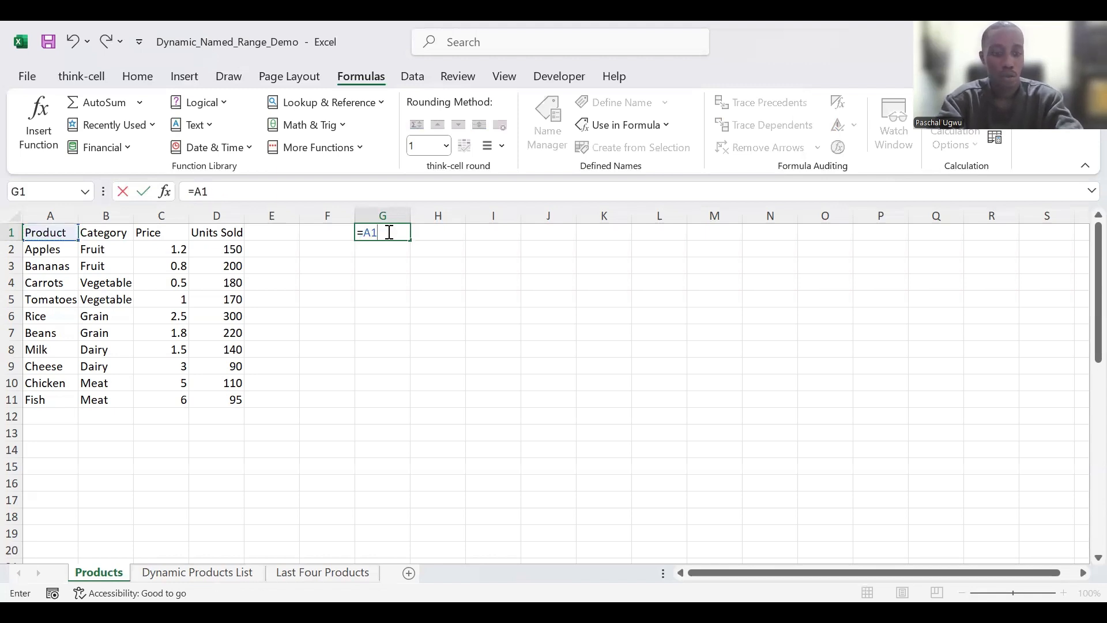
Make the A1 reference absolute and extend it as a range ending in an INDEX function over columns $A:$D
key("F4")
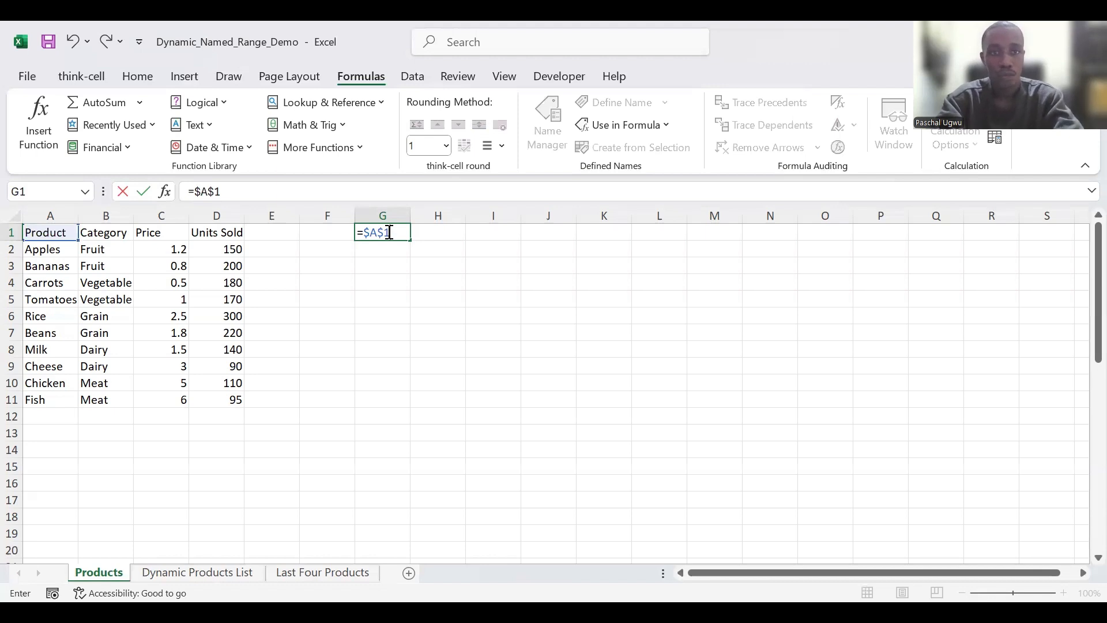
type(":")
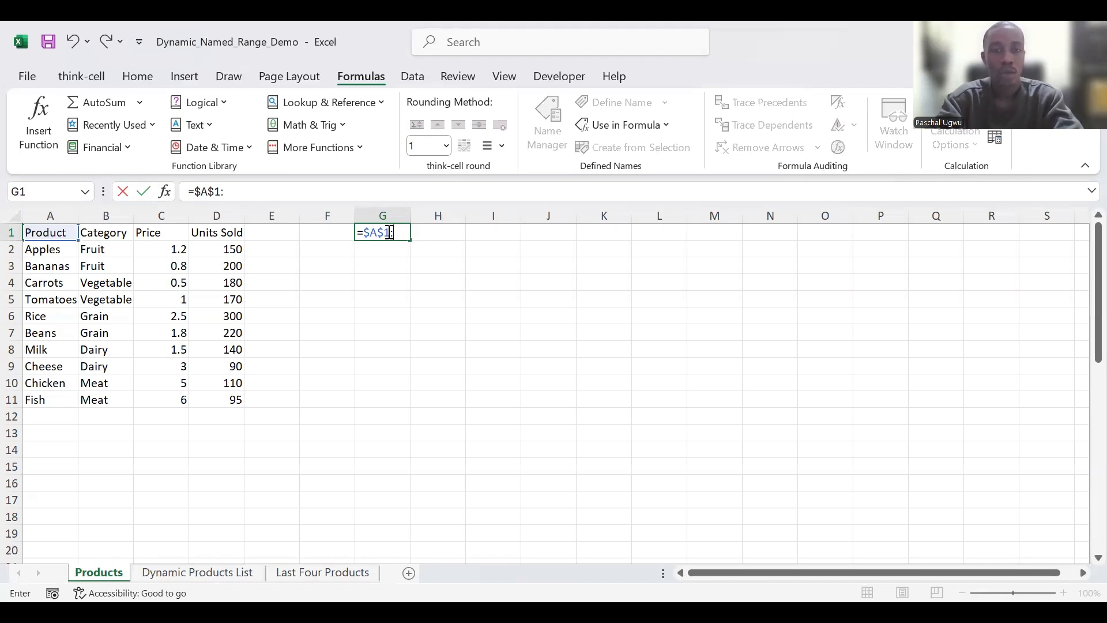
type("I")
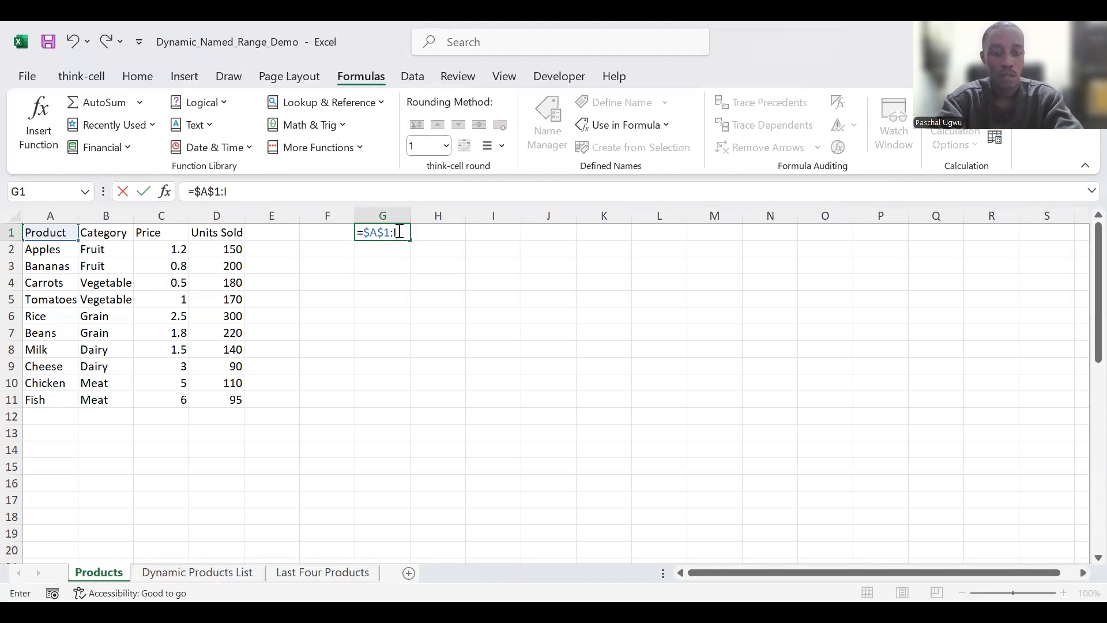
type("NDEX")
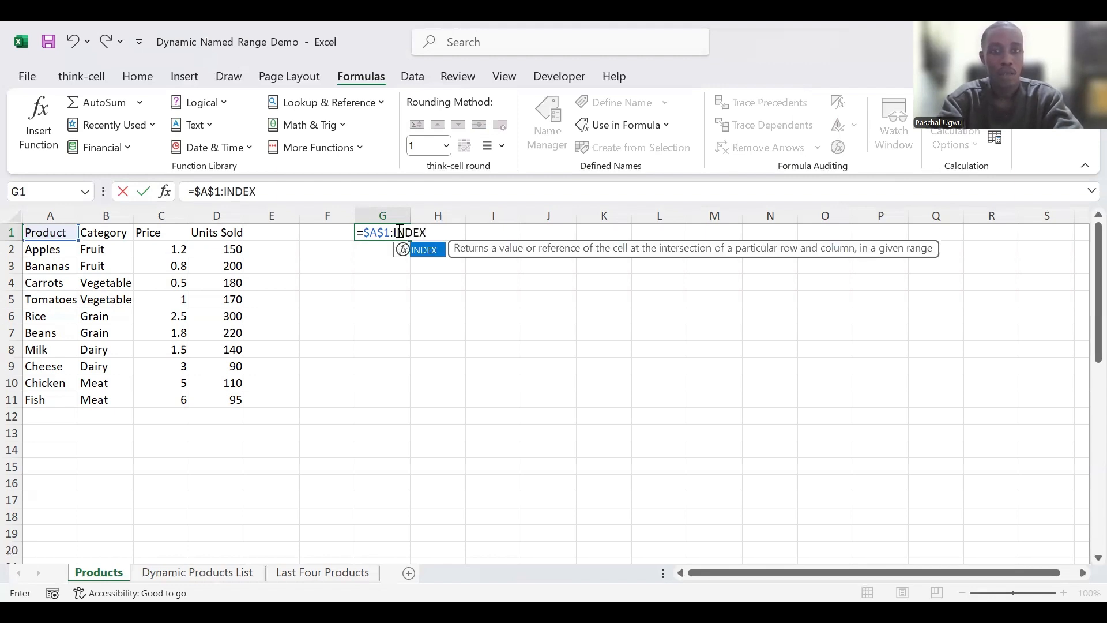
type("(")
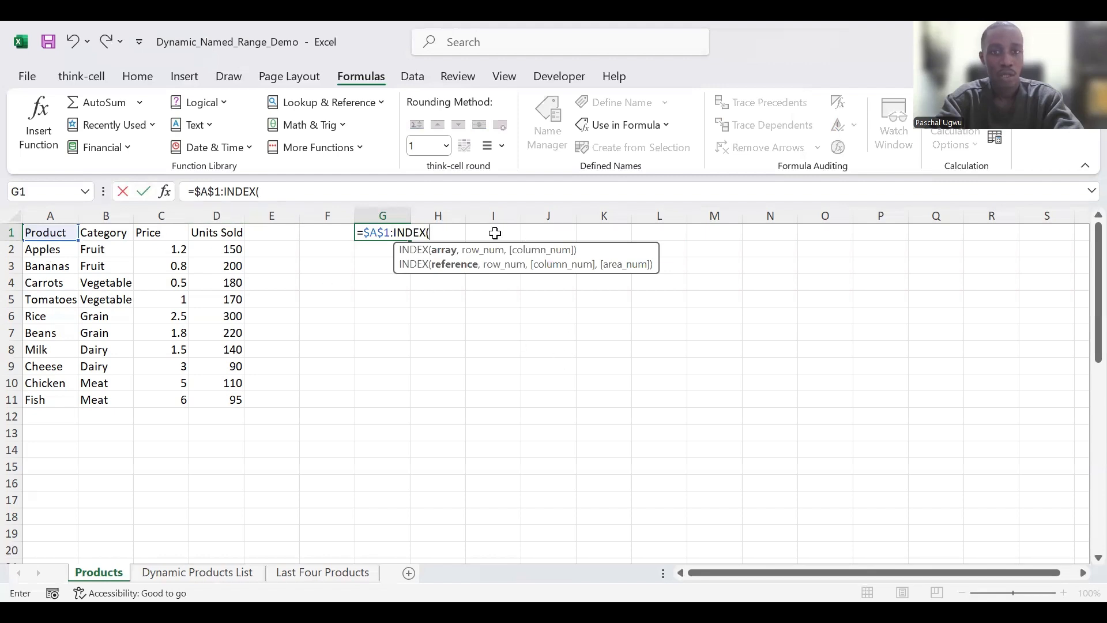
type("A:D")
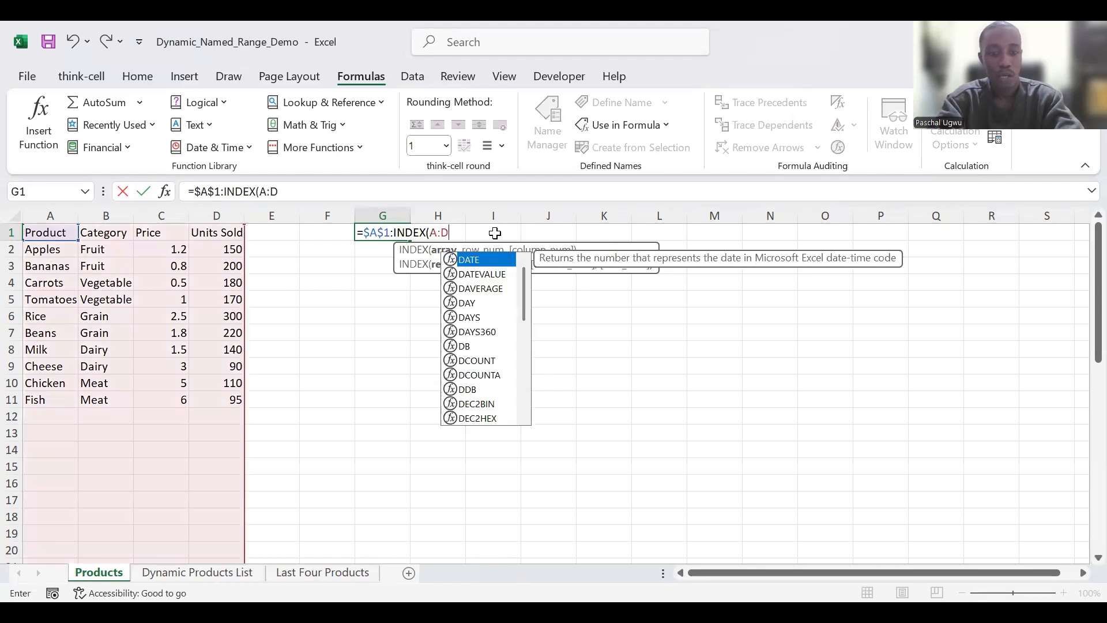
key("F4")
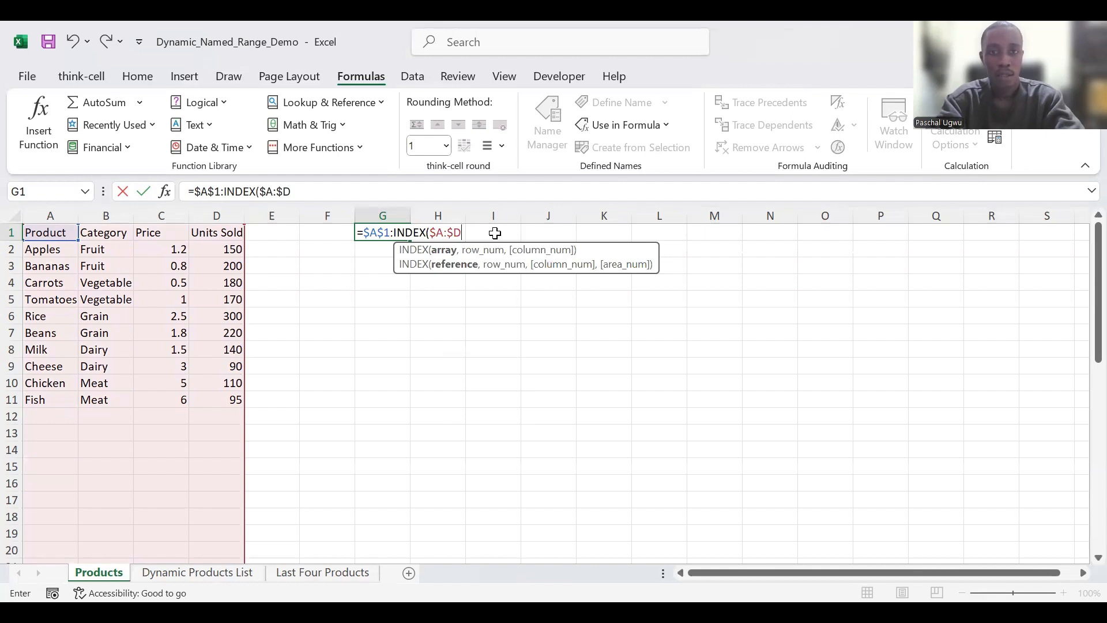
type(",")
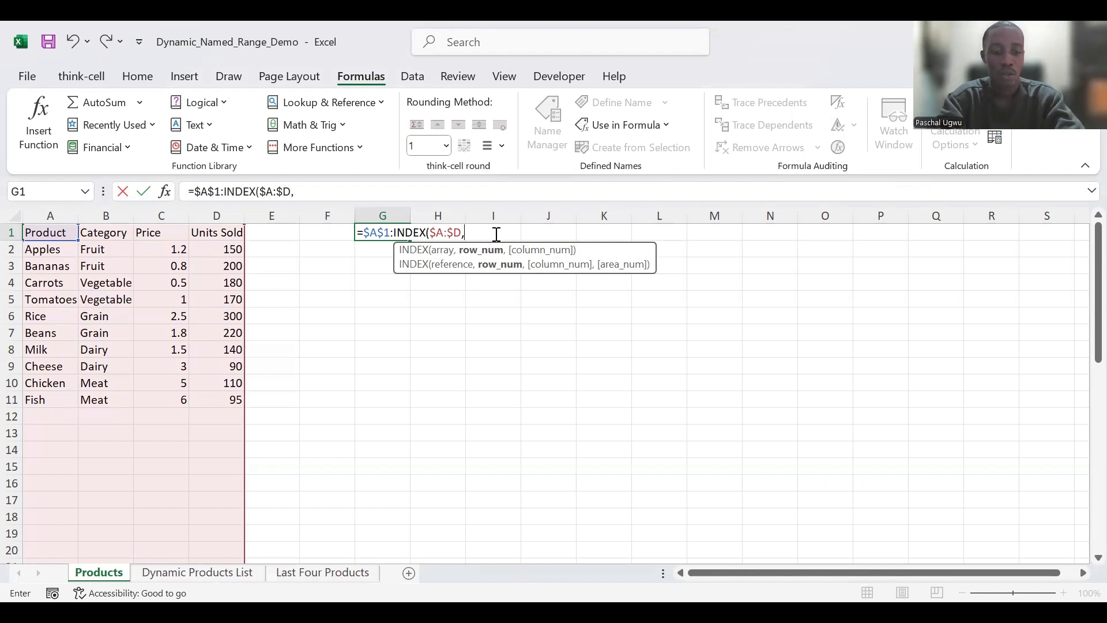
Set the INDEX row number to COUNTA($A:$A) in the G1 formula
type("COUTA")
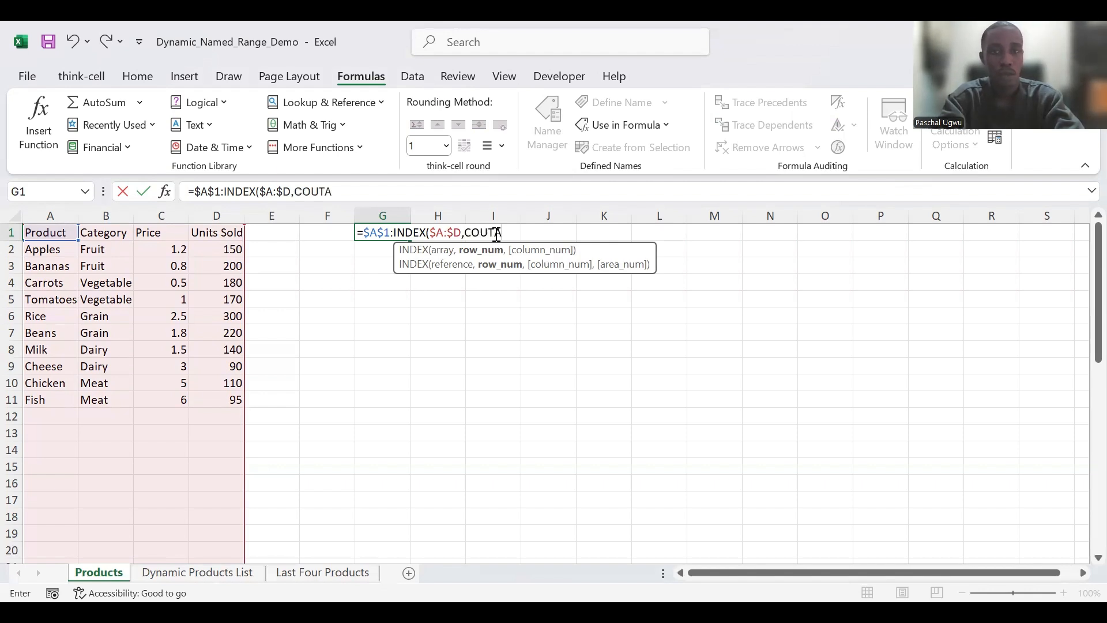
key("BackSpace")
key("BackSpace")
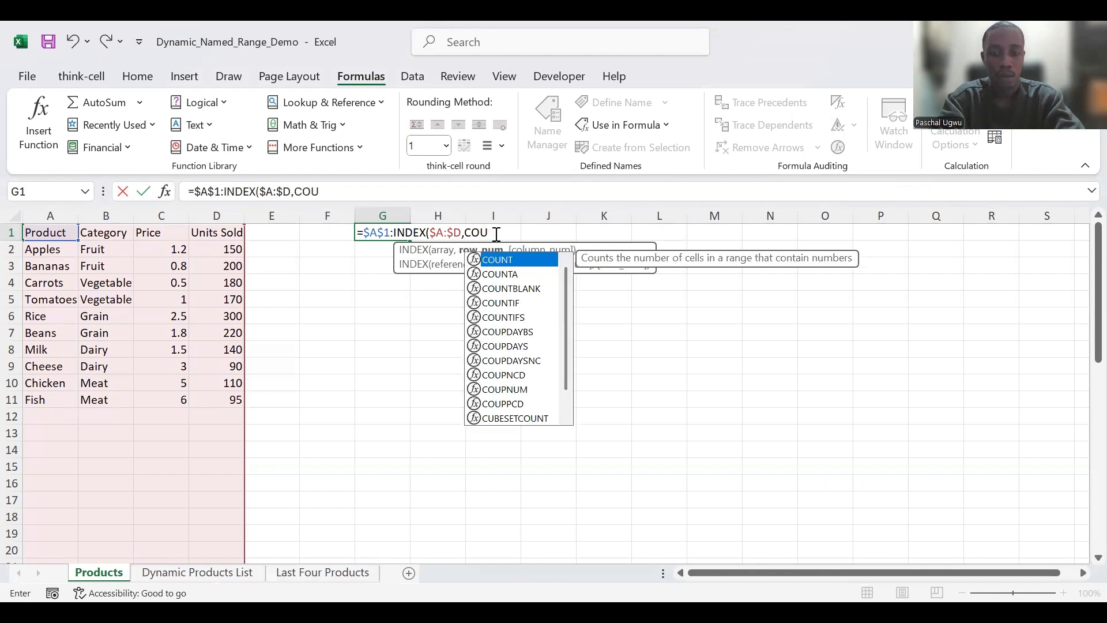
type("NT")
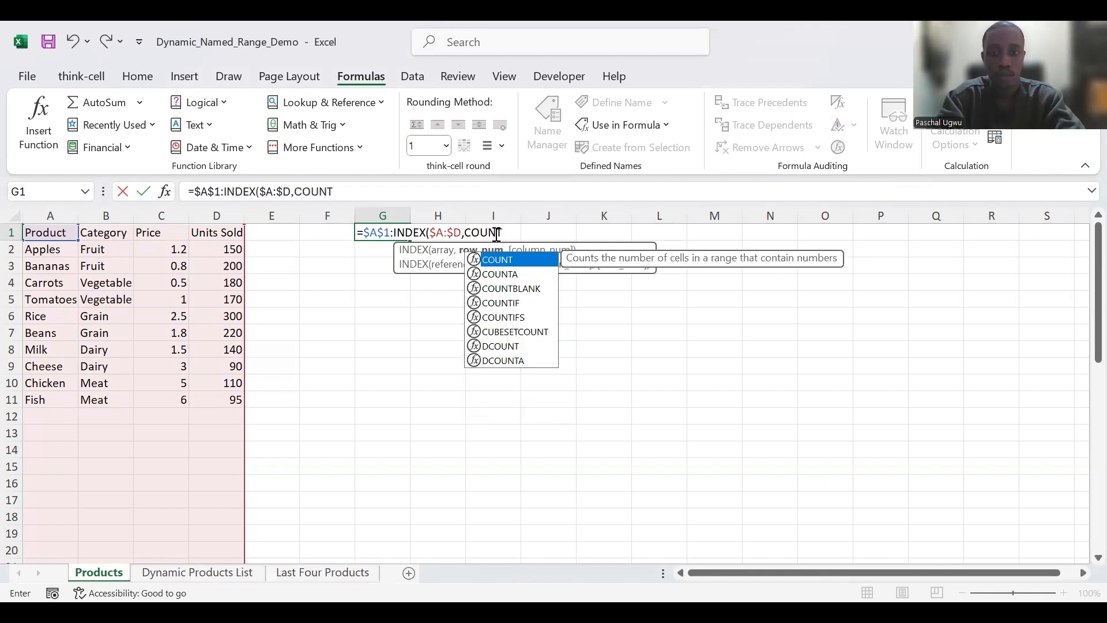
key("Down")
key("Tab")
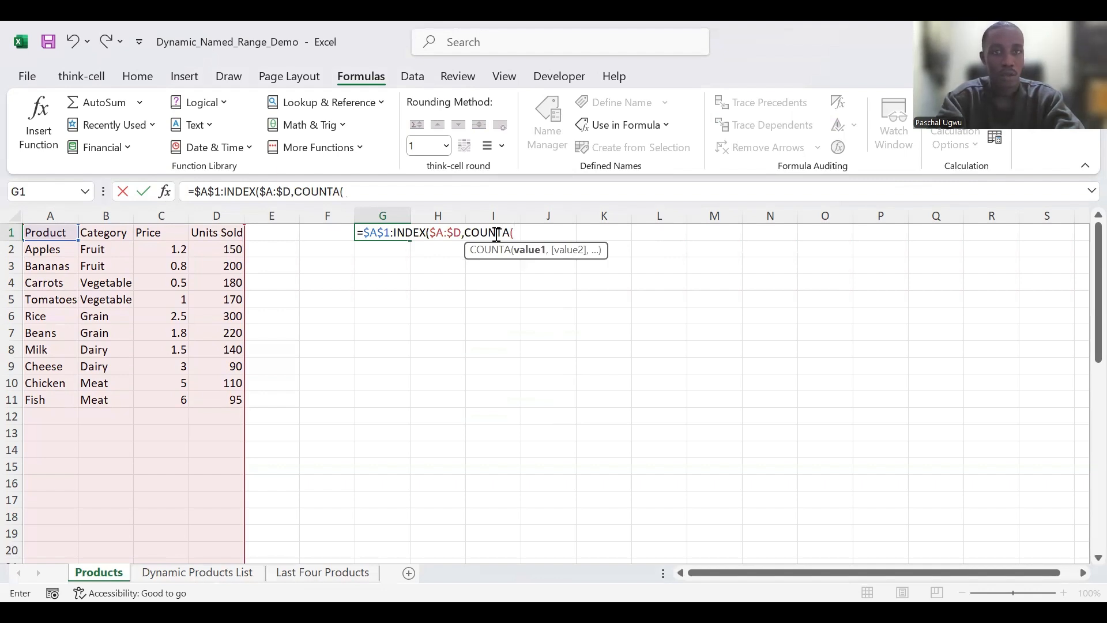
type("A")
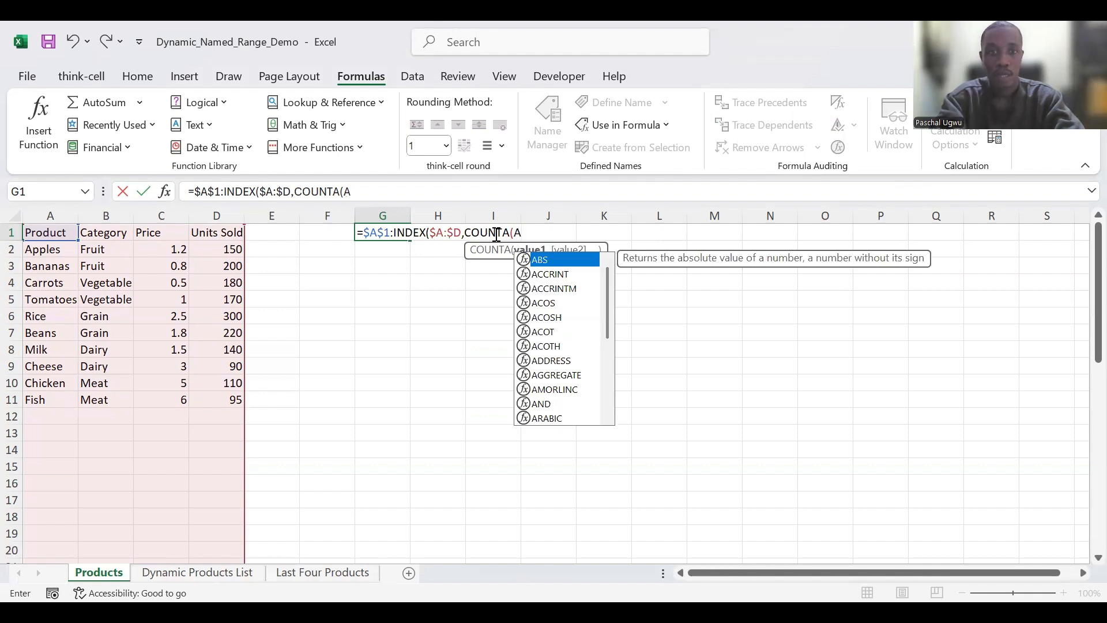
type(":A")
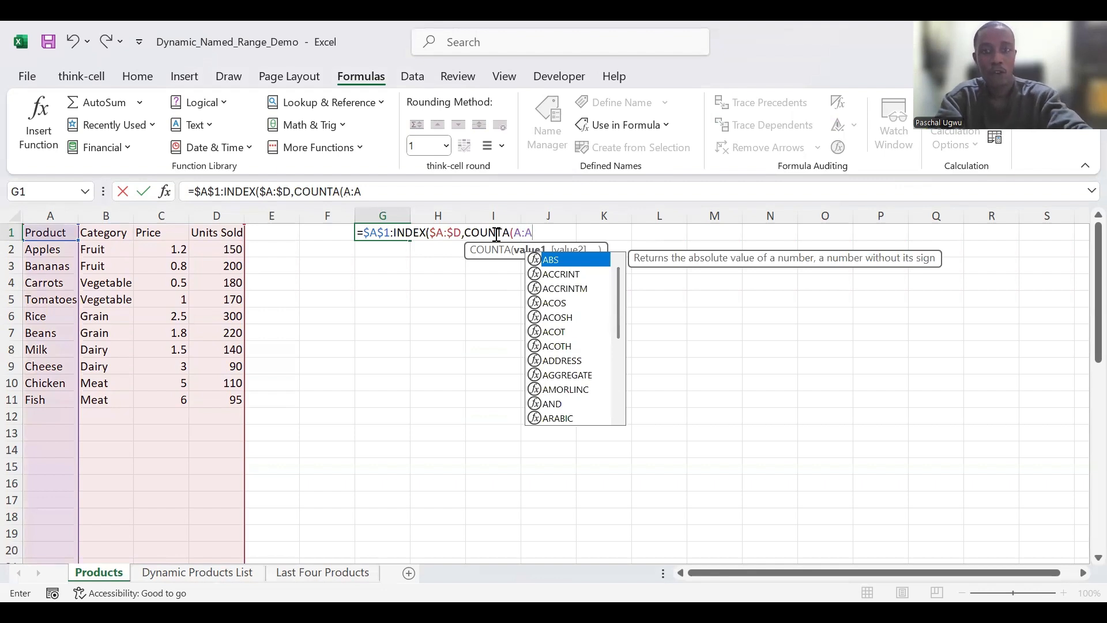
key("F4")
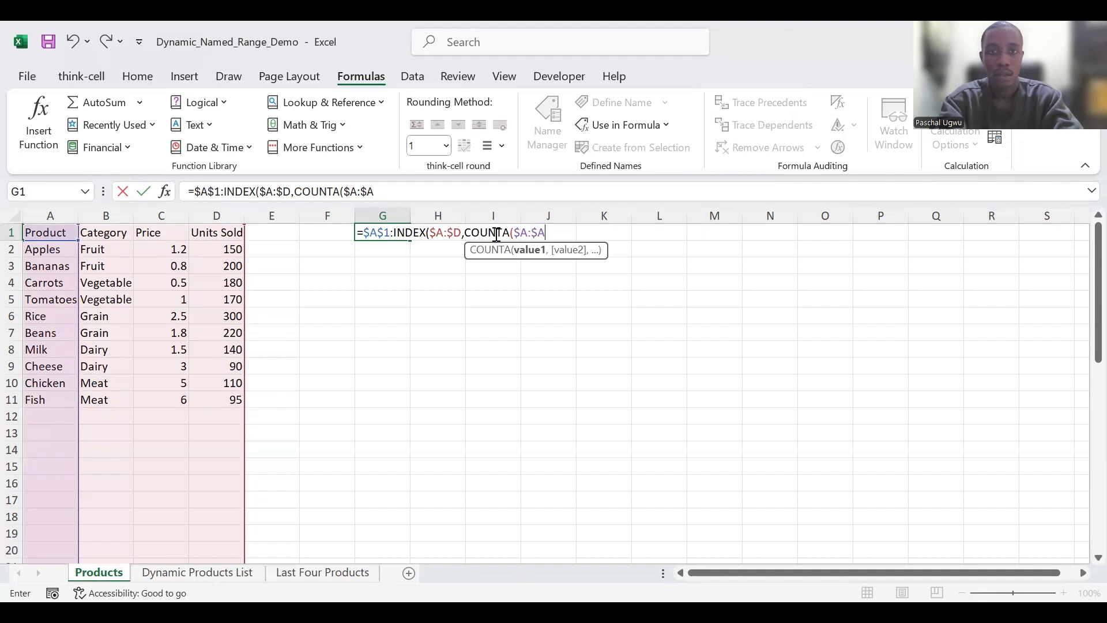
type(")")
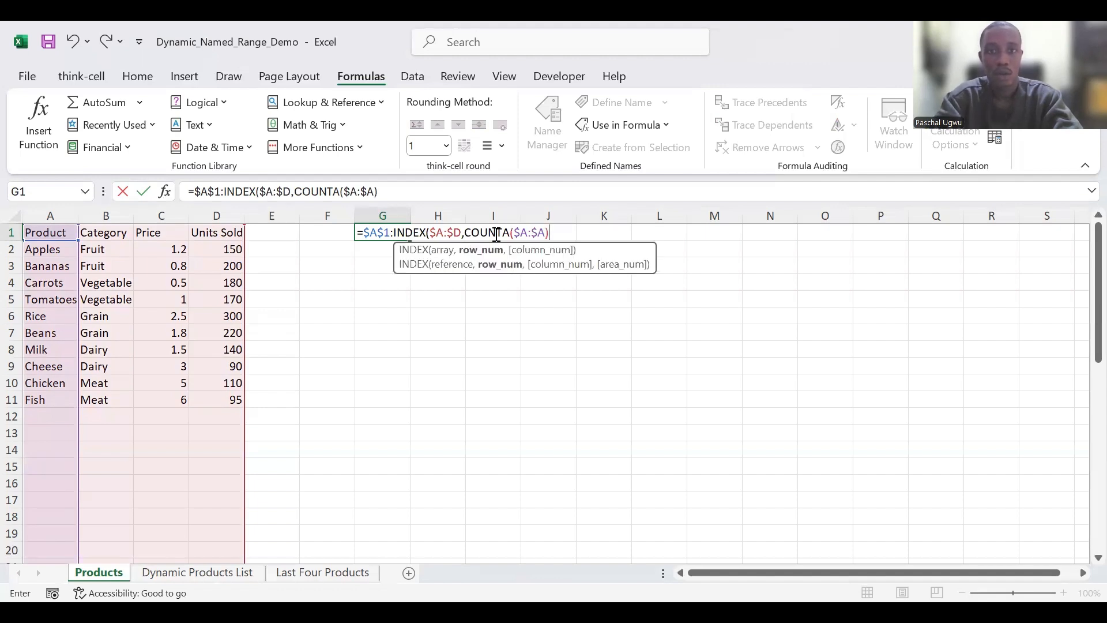
Set the INDEX column number to 4 and enter the completed formula in G1
type(",")
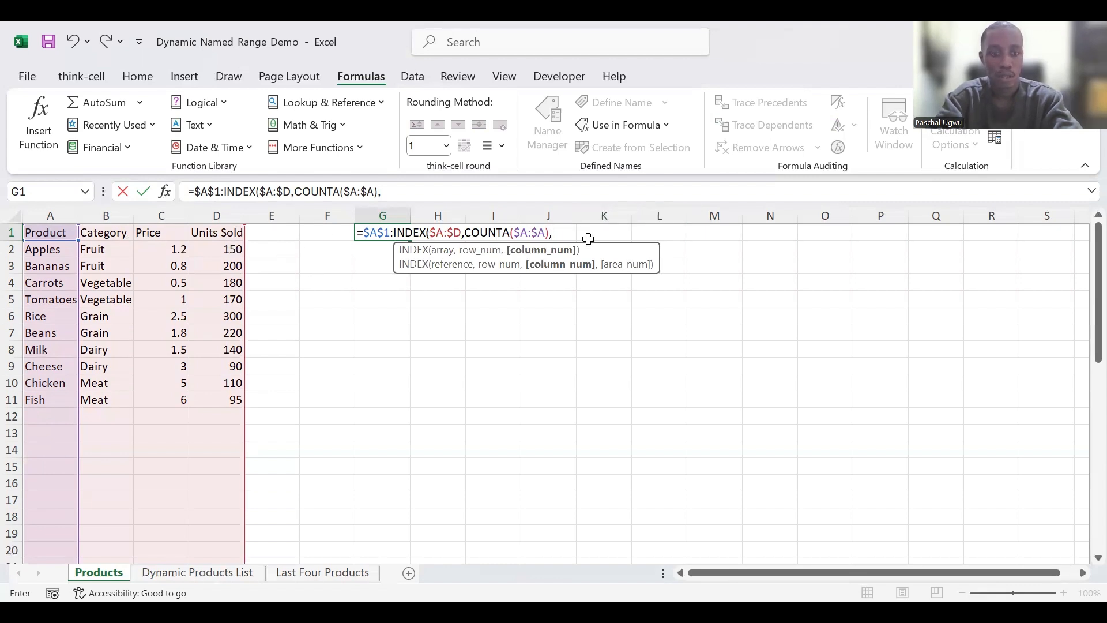
type("4")
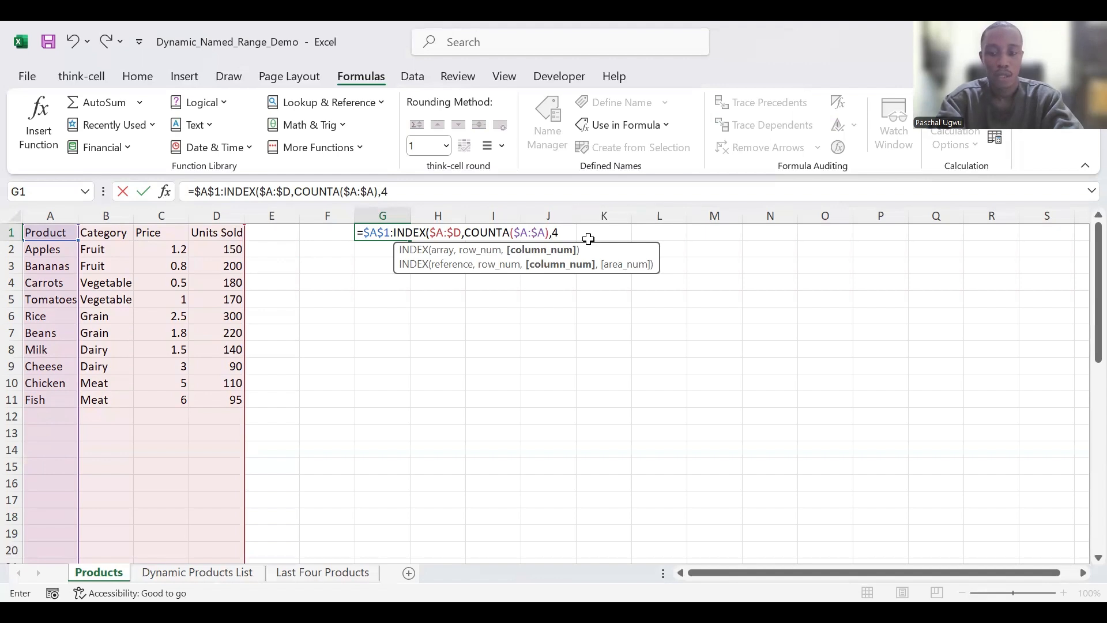
type(")")
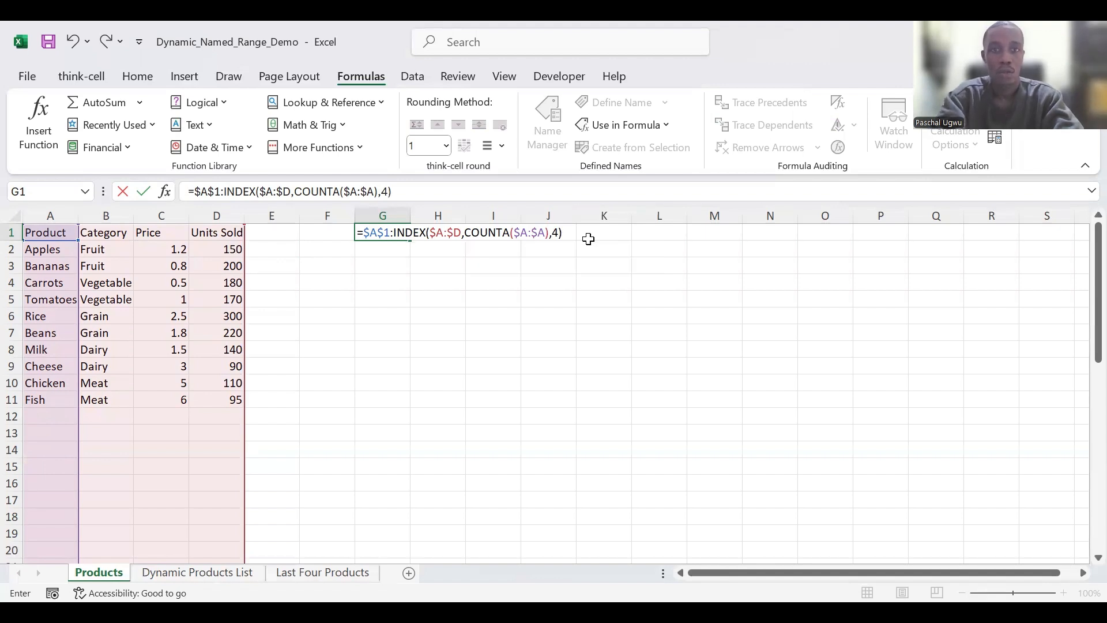
key("Return")
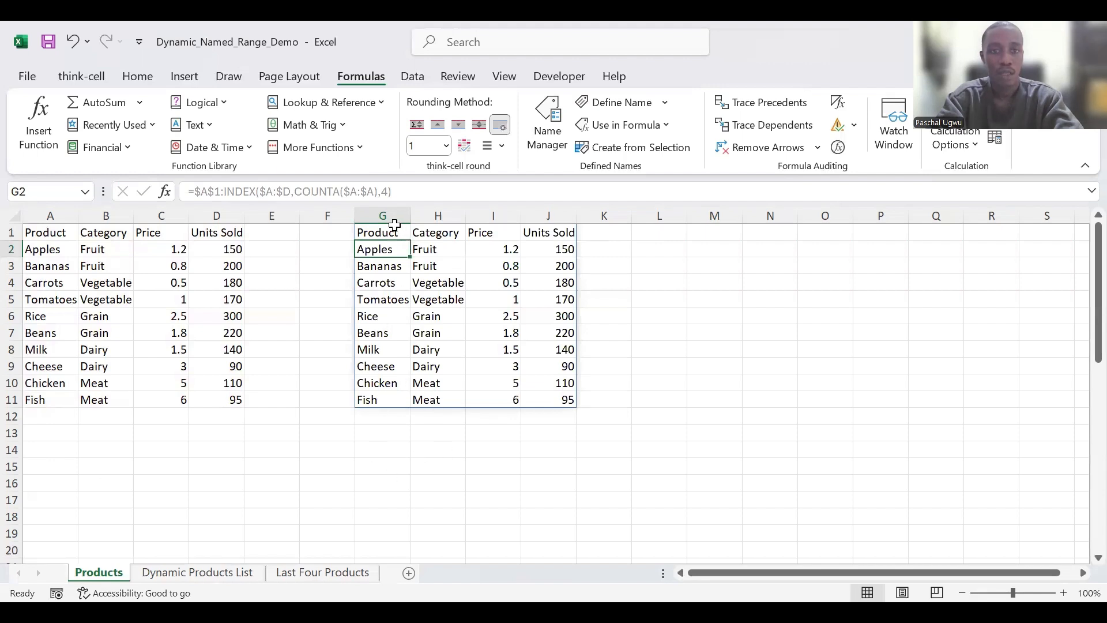
Compare the formula in G1 with the one shown for the spilled cell G2
left_click(388, 231)
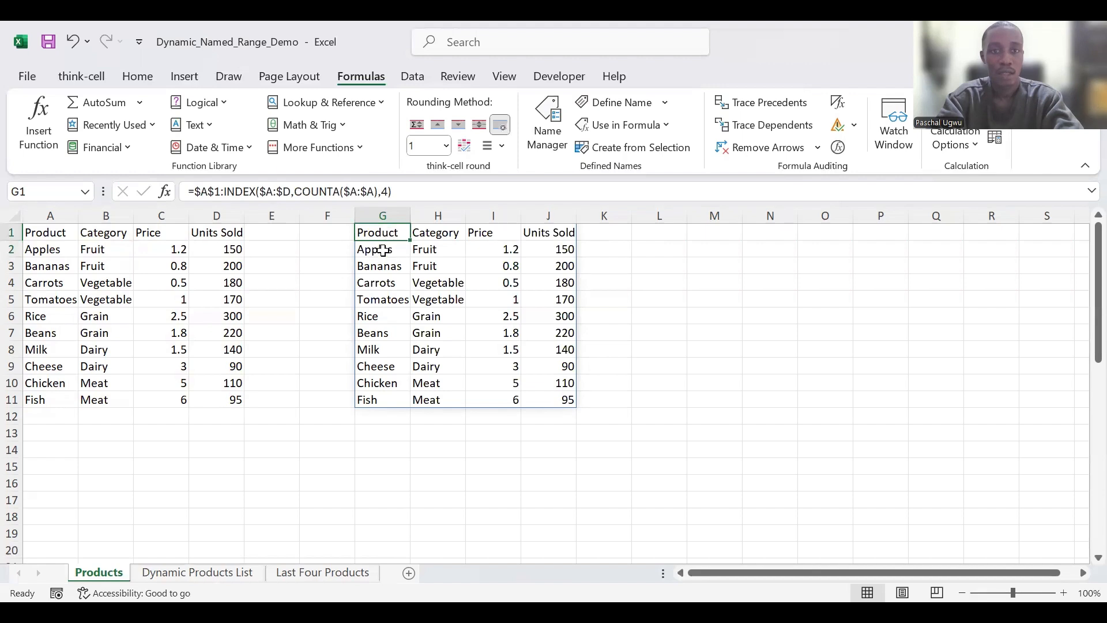
left_click(388, 252)
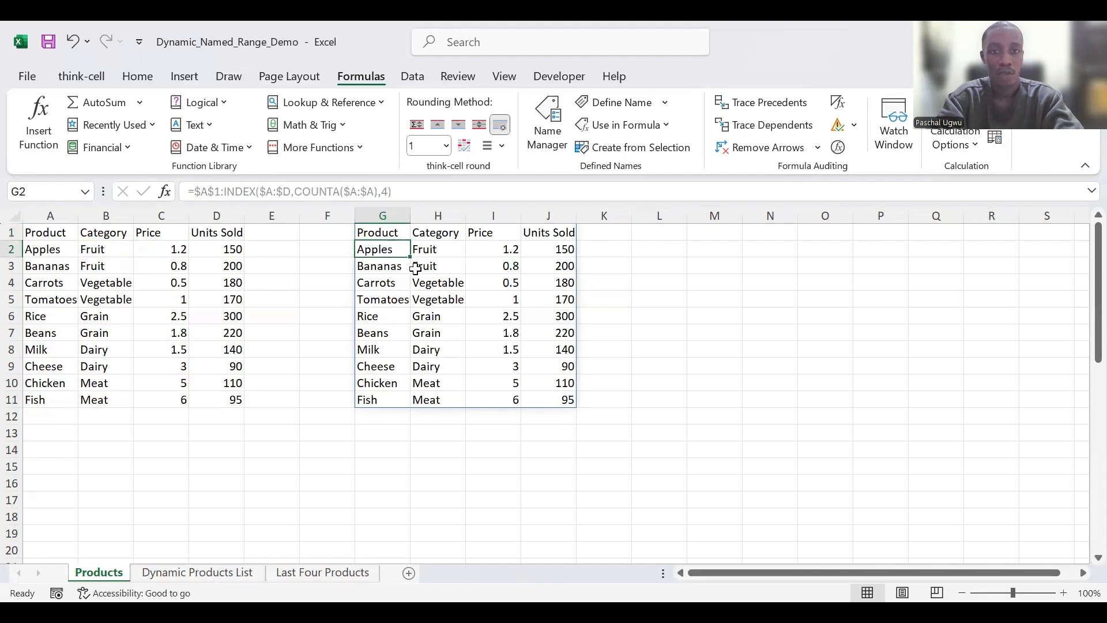
left_click(384, 230)
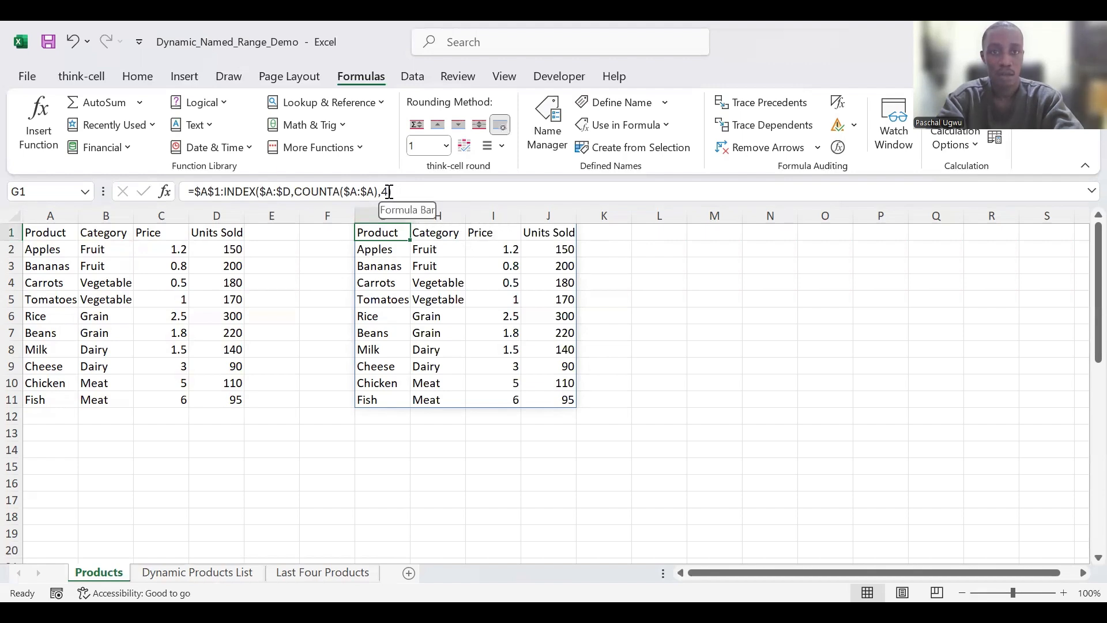
Set the INDEX column number in the G1 formula to 3
left_click(389, 191)
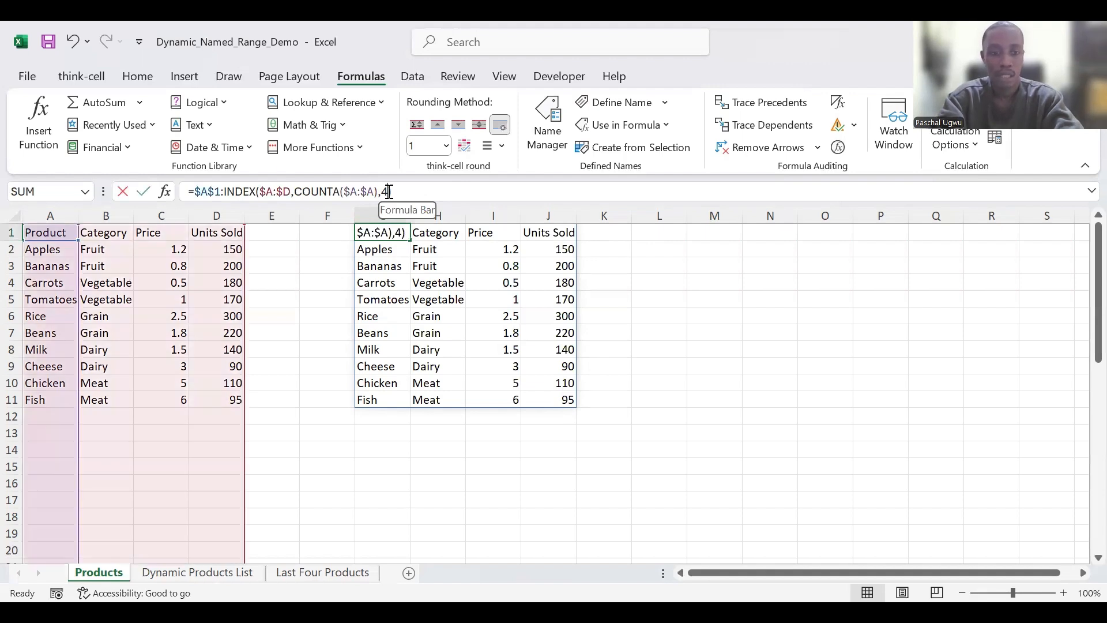
key("BackSpace")
type("3")
key("Return")
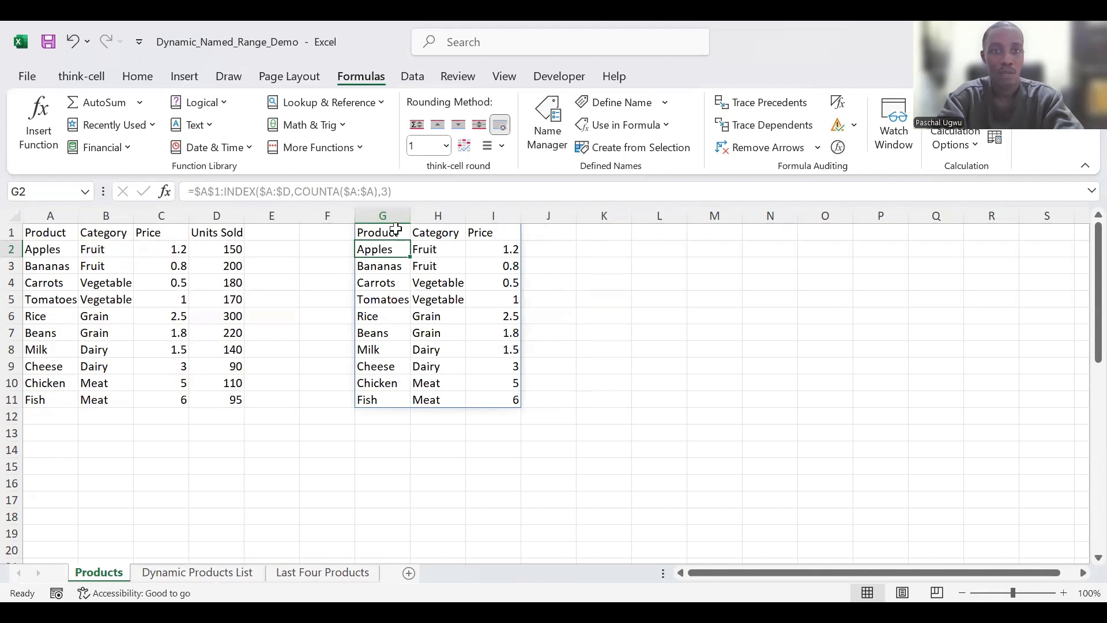
Restore the INDEX column number in the G1 formula to 4
left_click(394, 233)
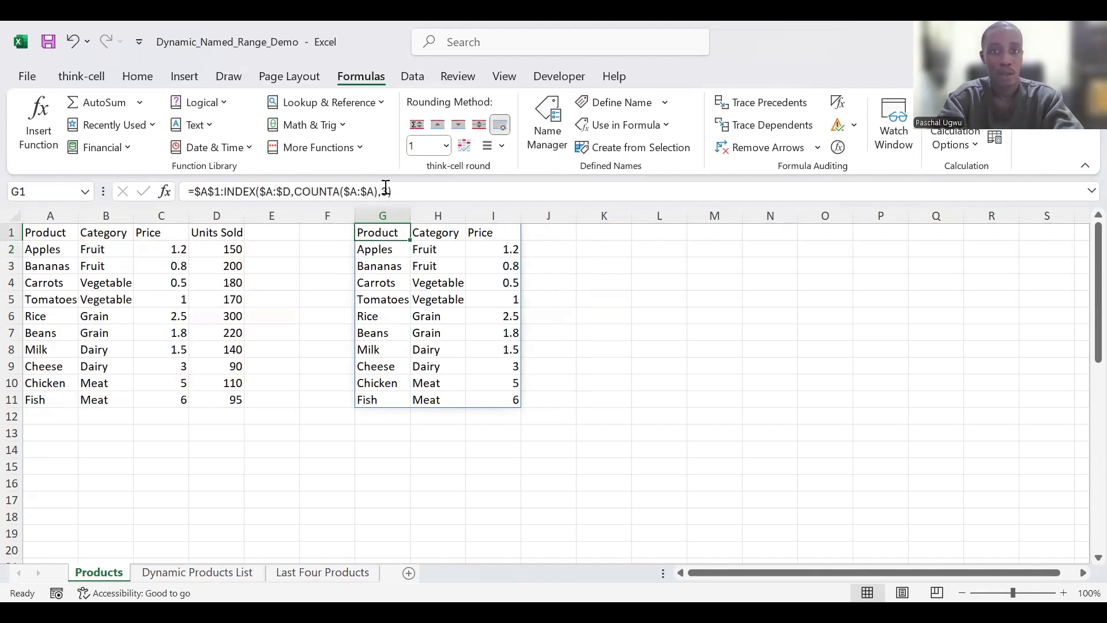
left_click(386, 190)
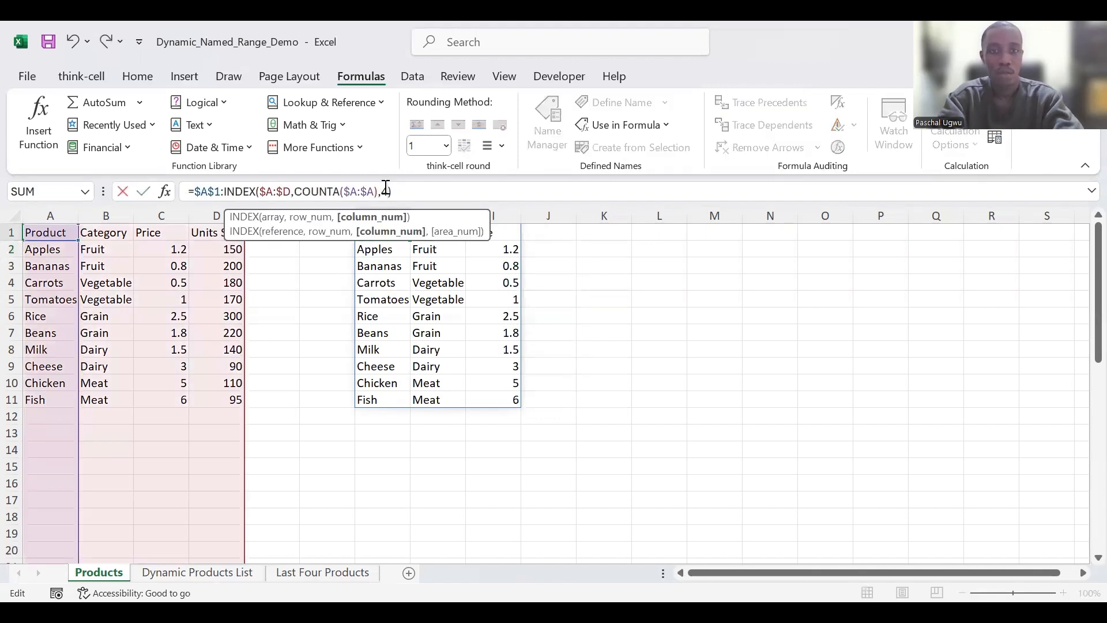
key("Return")
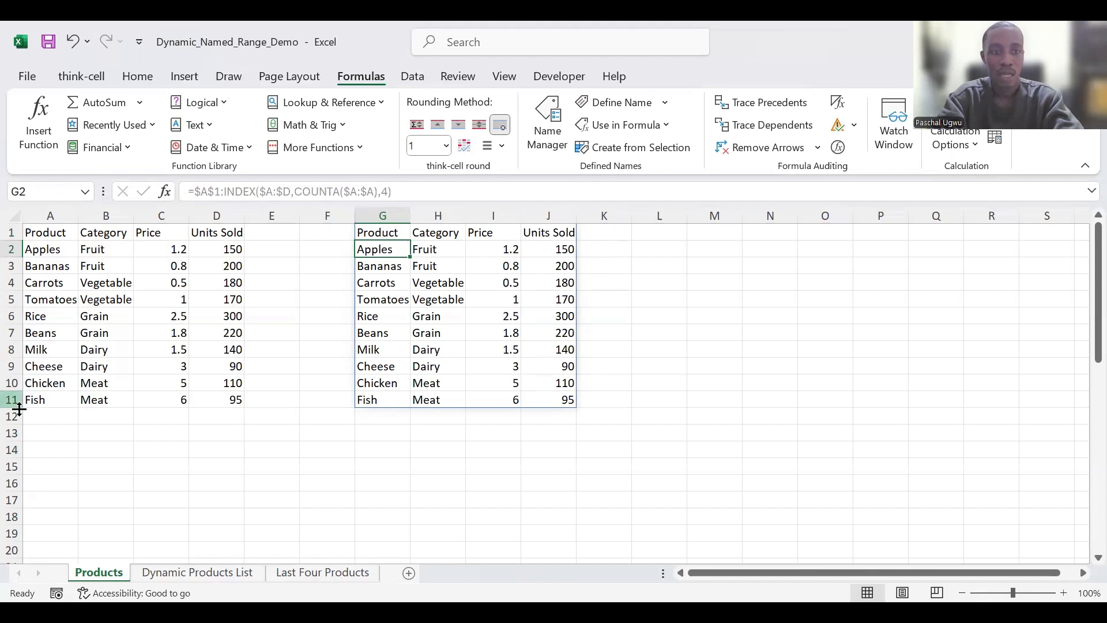
Add a test product in row 12 of the source table: Mango, category Fruit, price 7, units sold 10
left_click(41, 418)
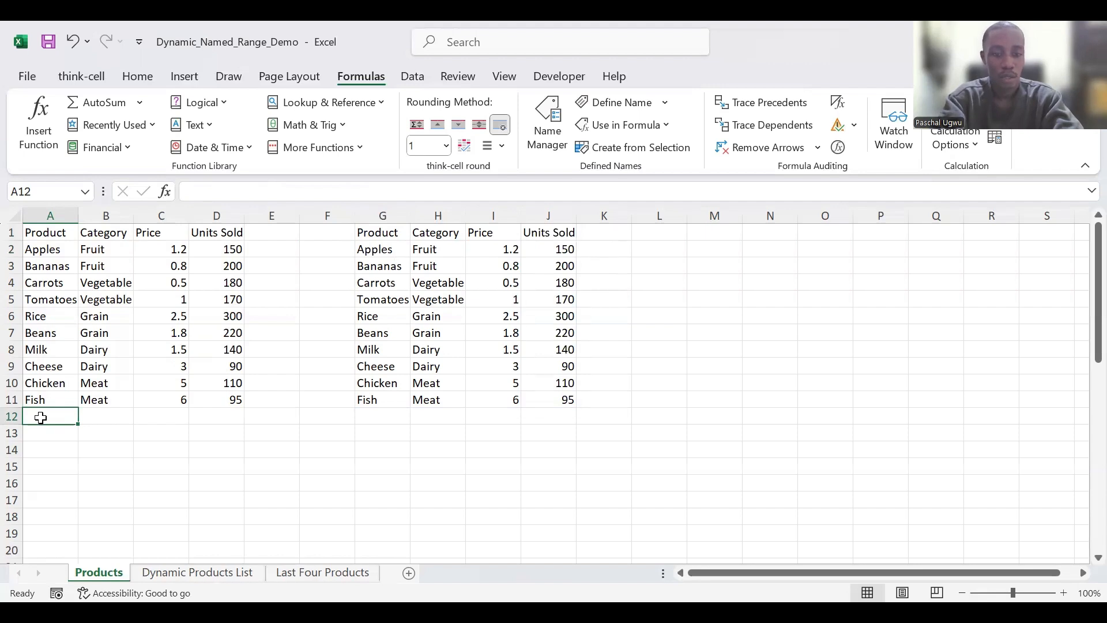
type("Mango")
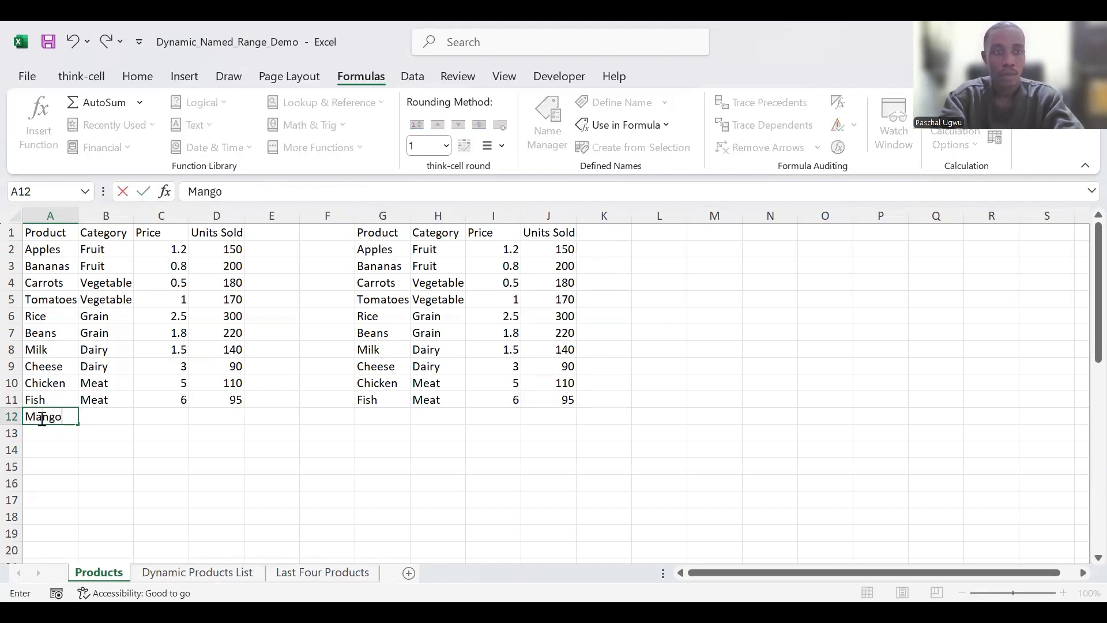
key("Tab")
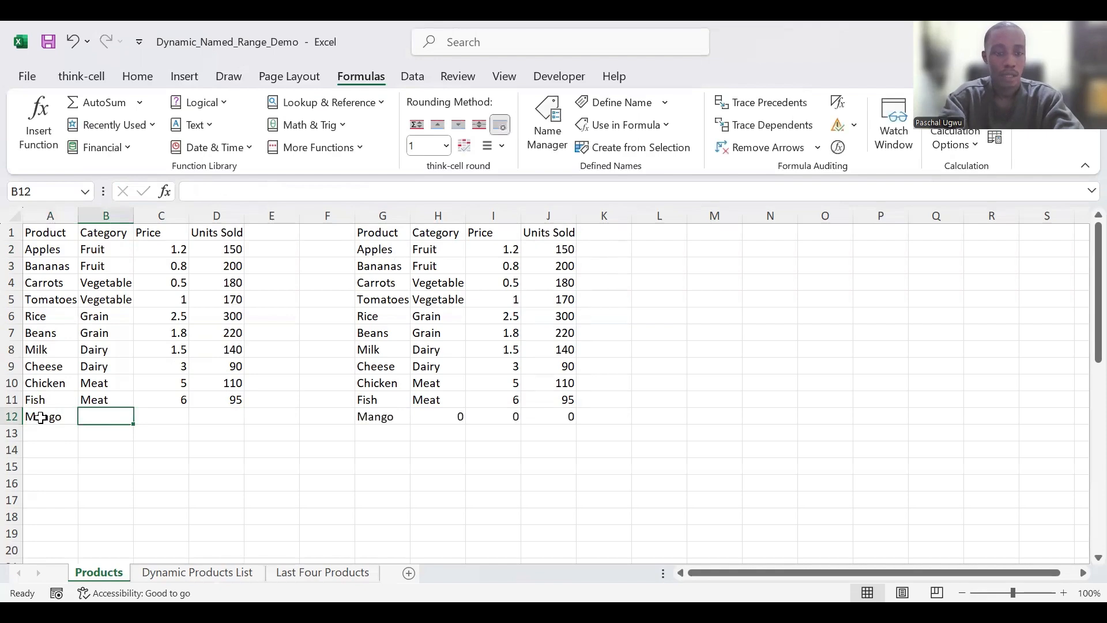
type("Fruit")
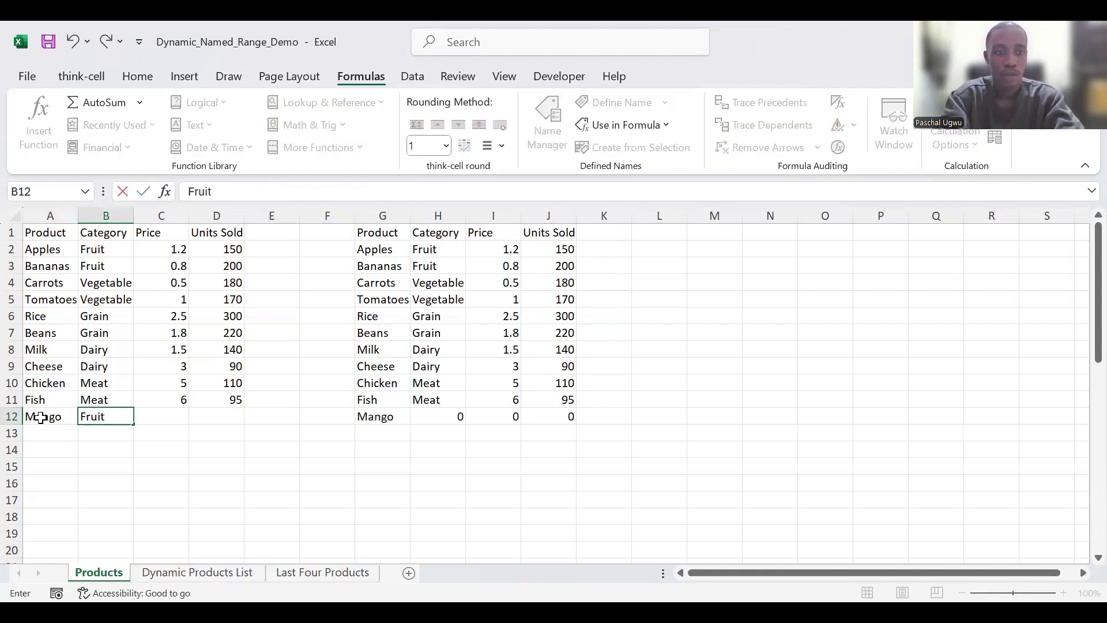
key("Tab")
type("7")
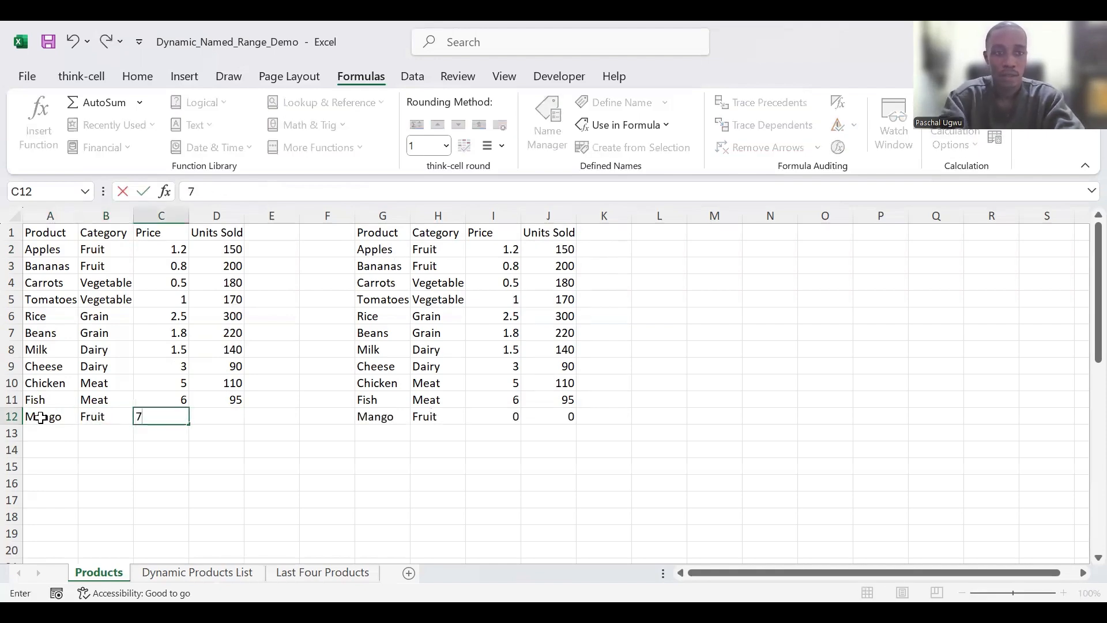
key("Tab")
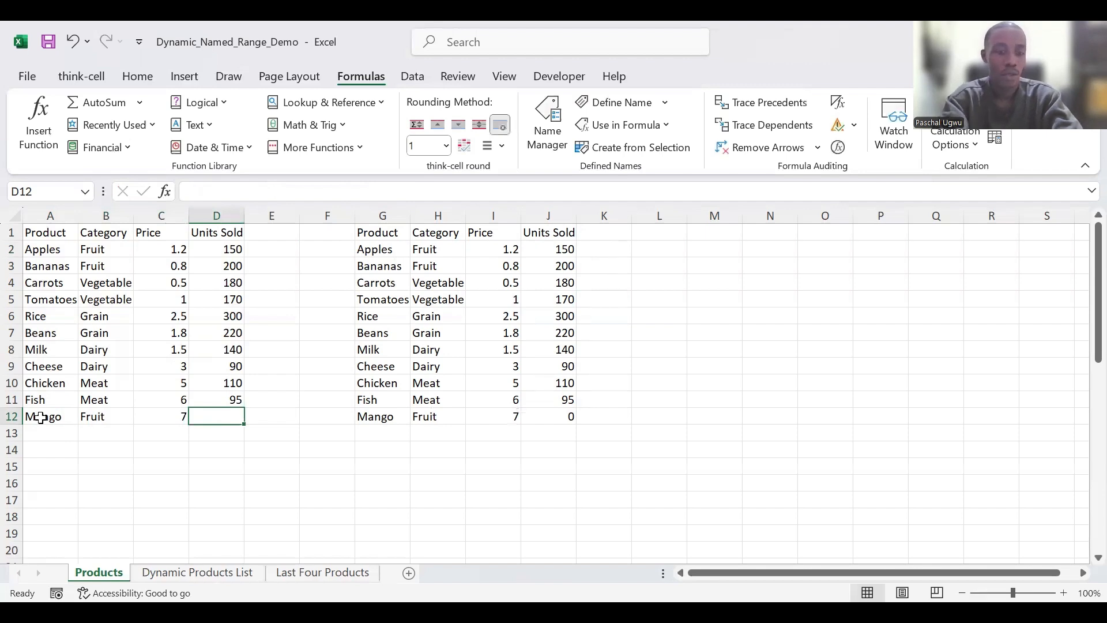
type("10")
key("Return")
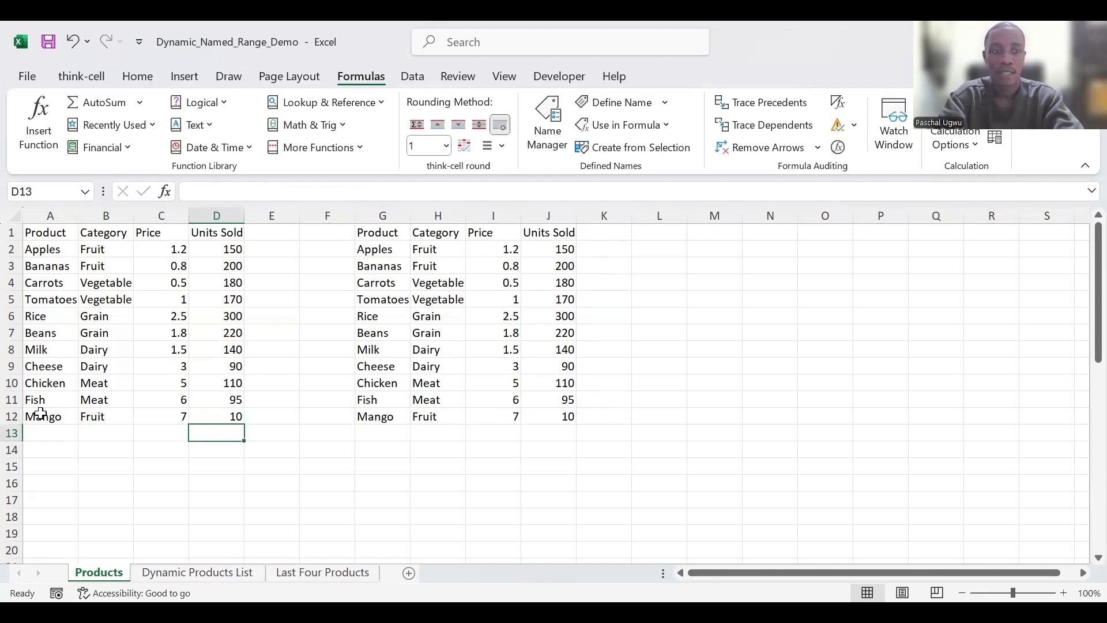
Clear the Mango entry from A12:D14 and check the formula shown for G1 and the spilled cell G11
left_click_drag(36, 415, 231, 448)
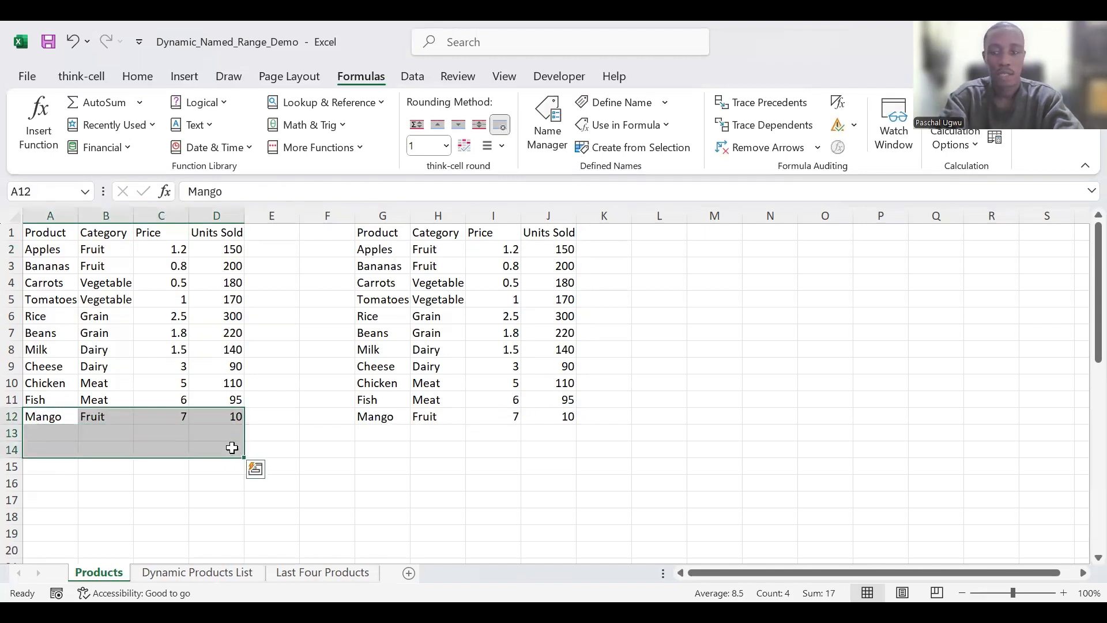
key("Delete")
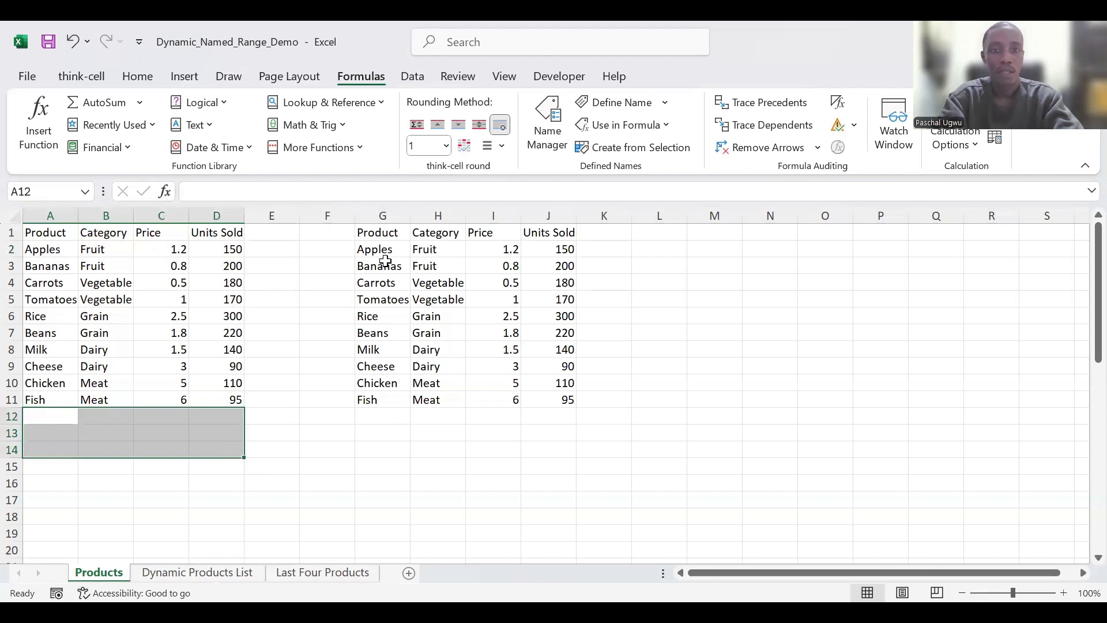
left_click(384, 234)
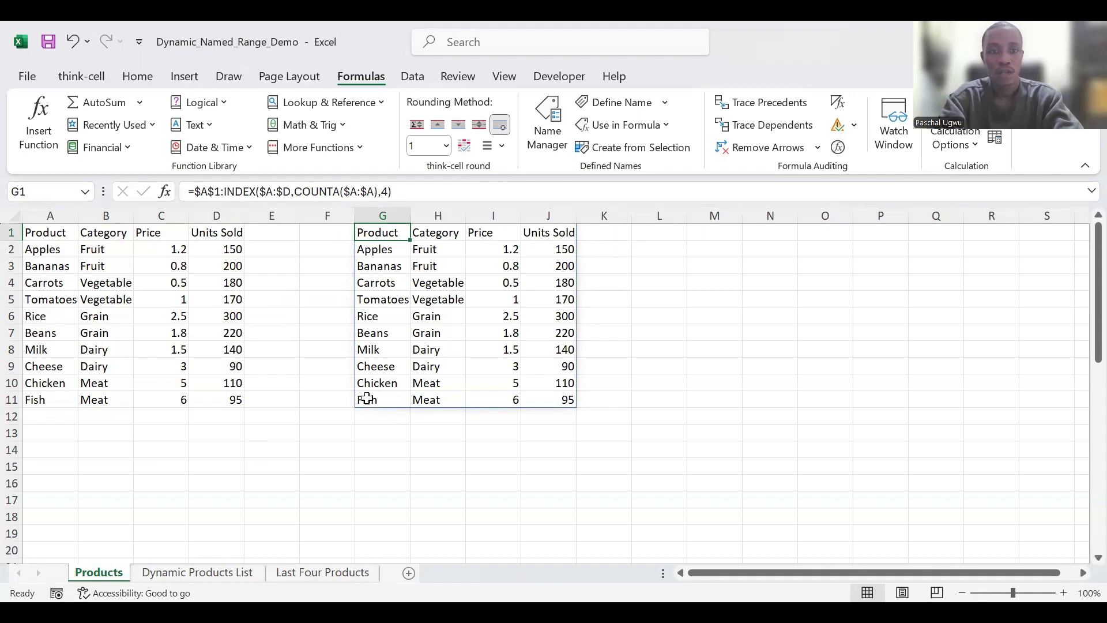
left_click(367, 398)
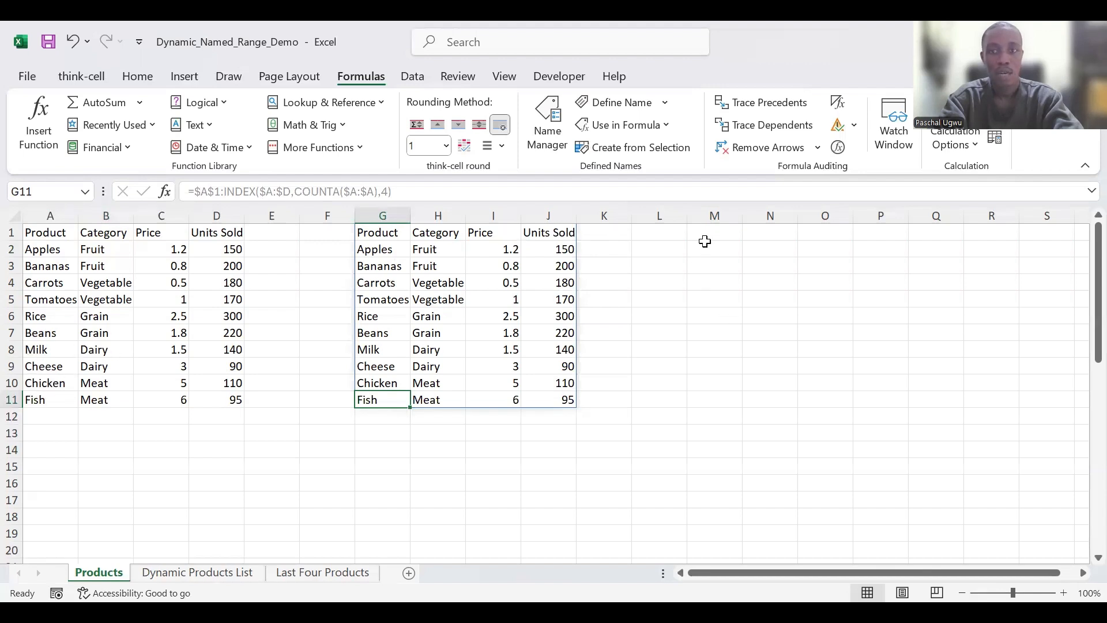
Start an OFFSET formula in M1 with the absolute column range $A:$D as its reference
left_click(700, 233)
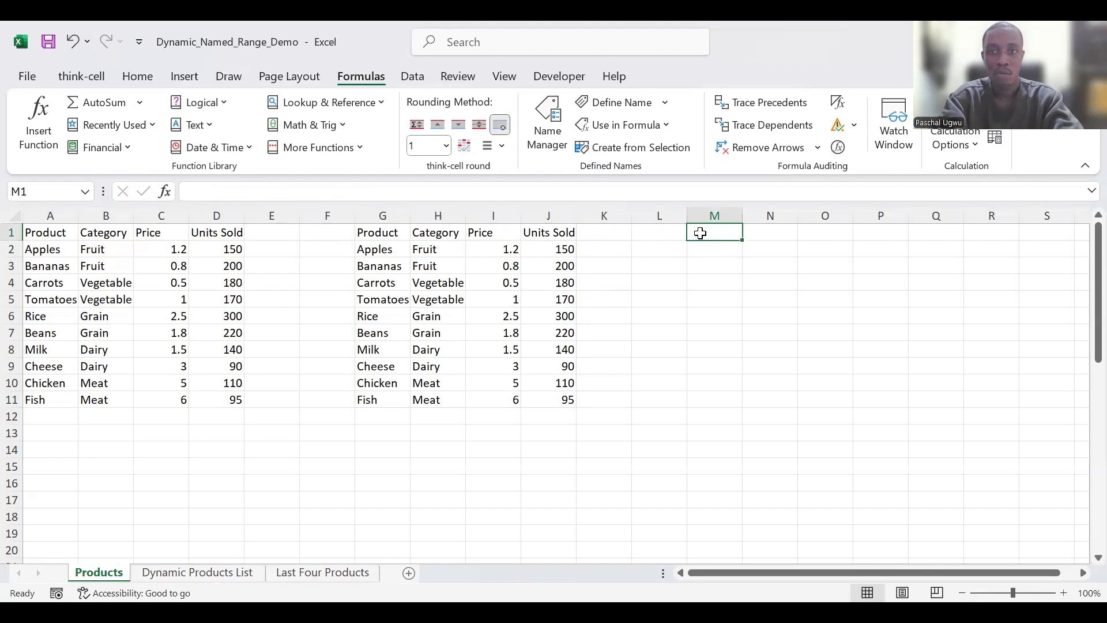
type("=")
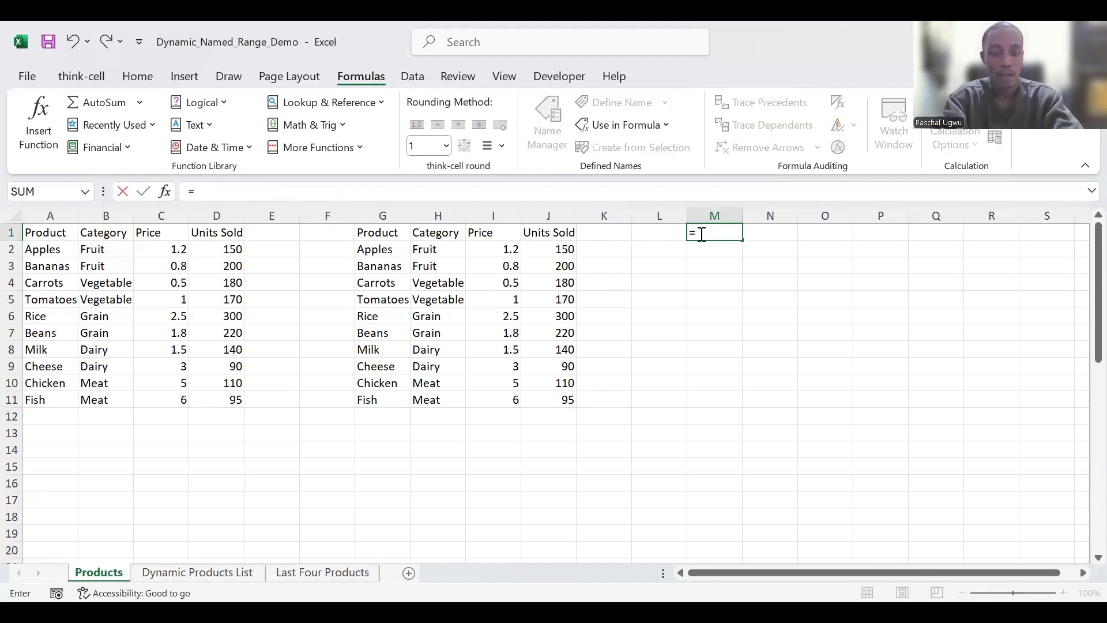
type("OFFSET")
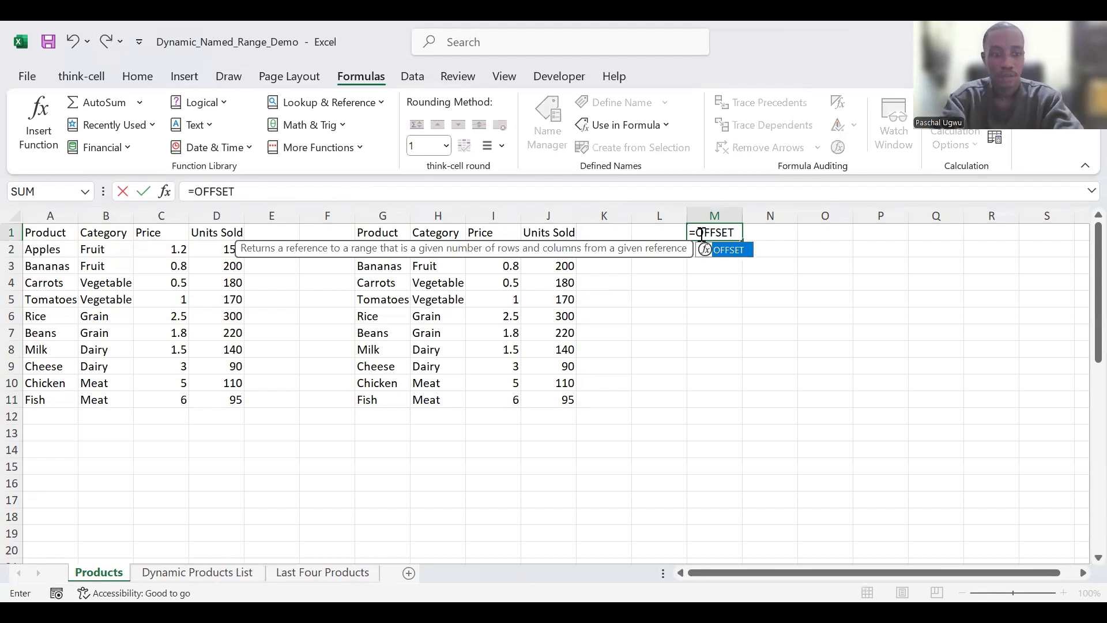
type("(A")
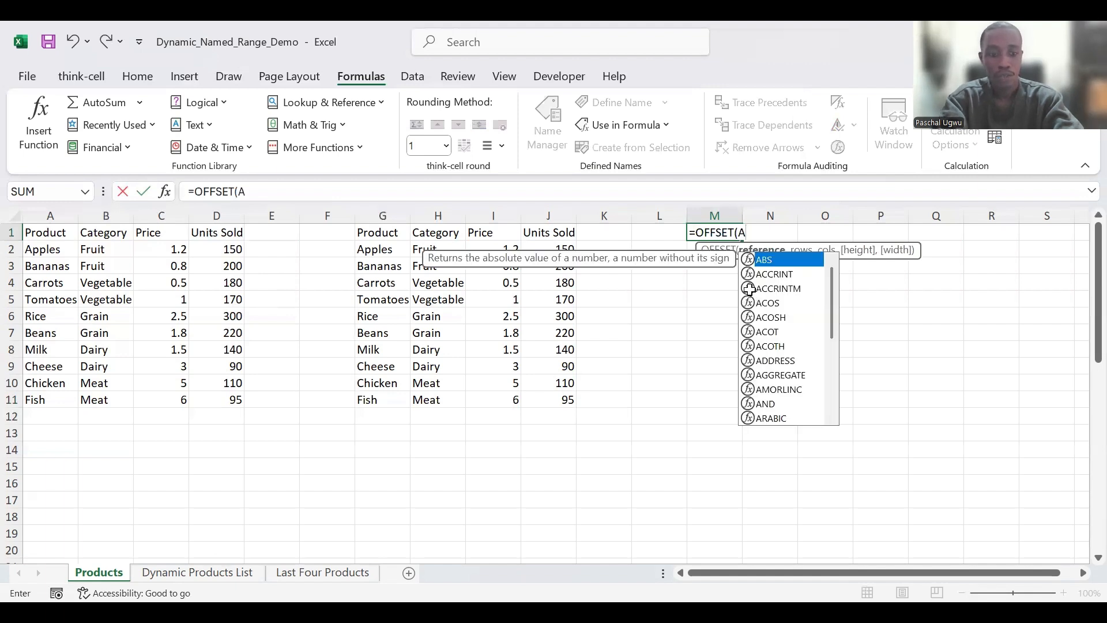
type(":D")
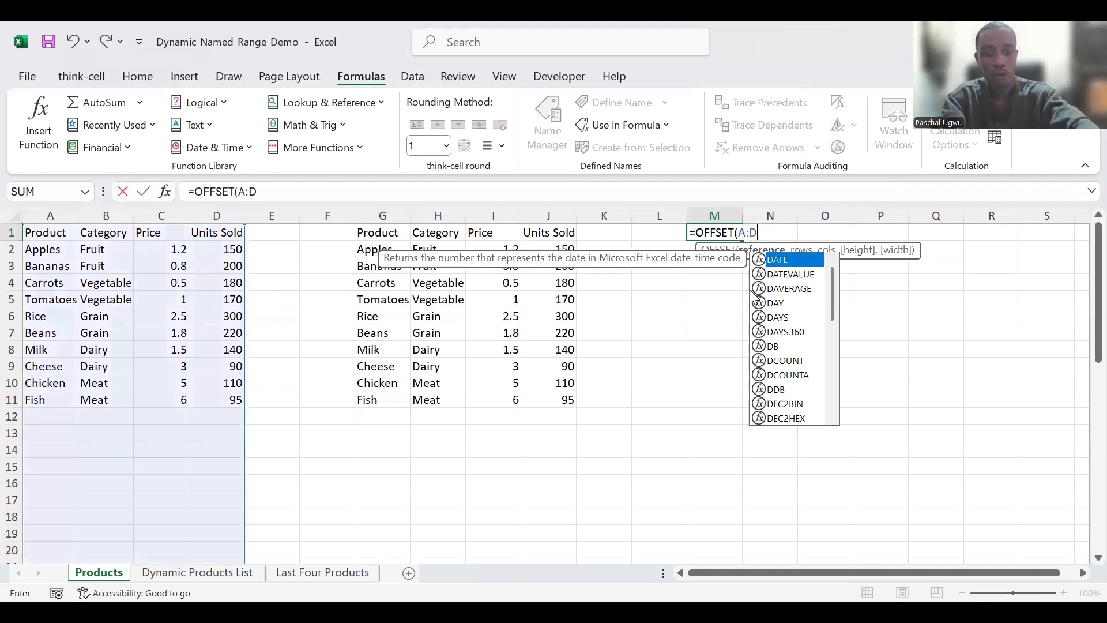
key("F4")
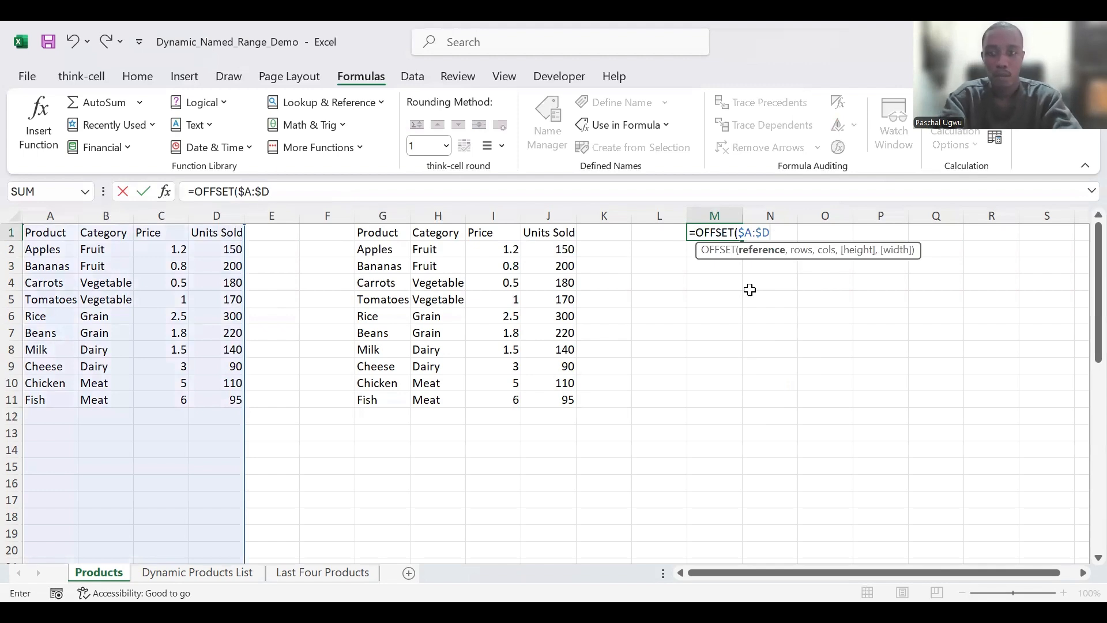
type(",")
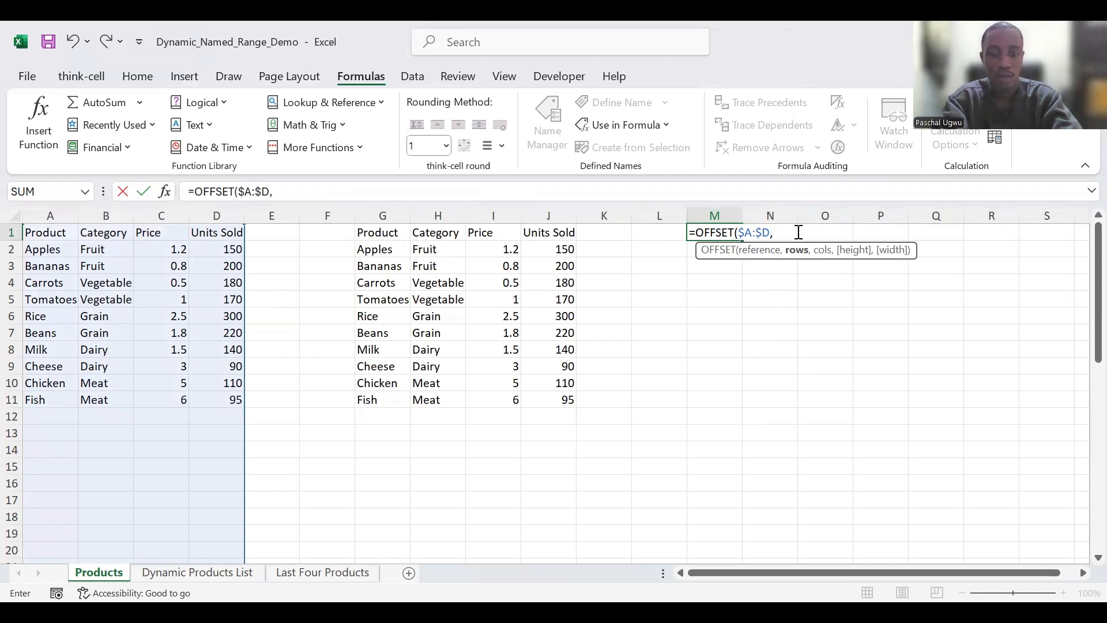
Set the rows argument of the OFFSET formula in M1 to COUNTA($A:$A)-4
type("COUNT")
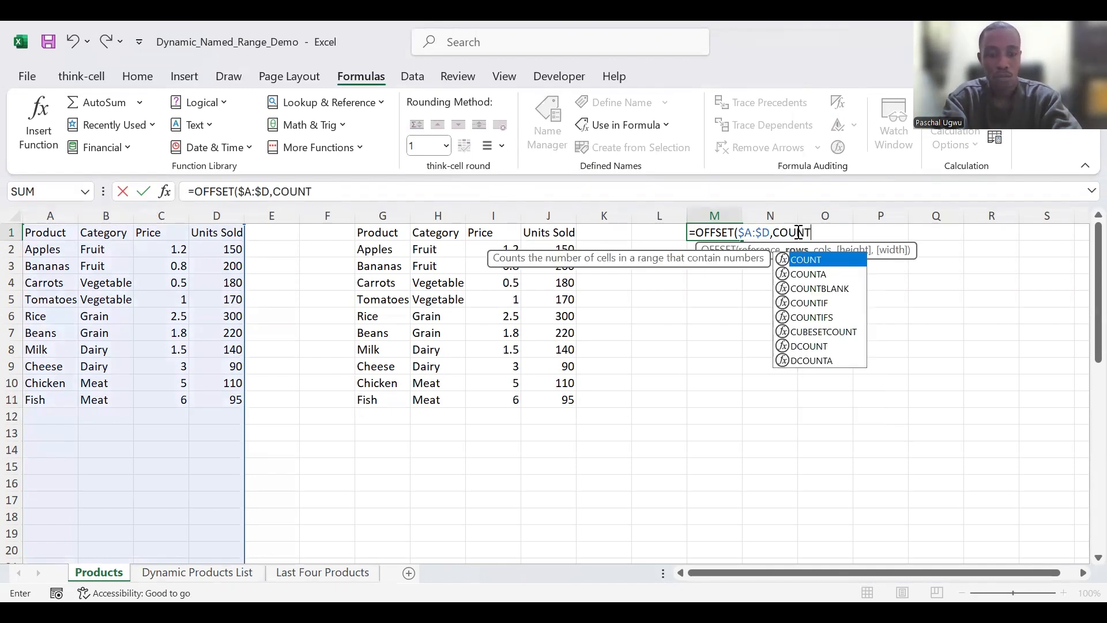
type("A")
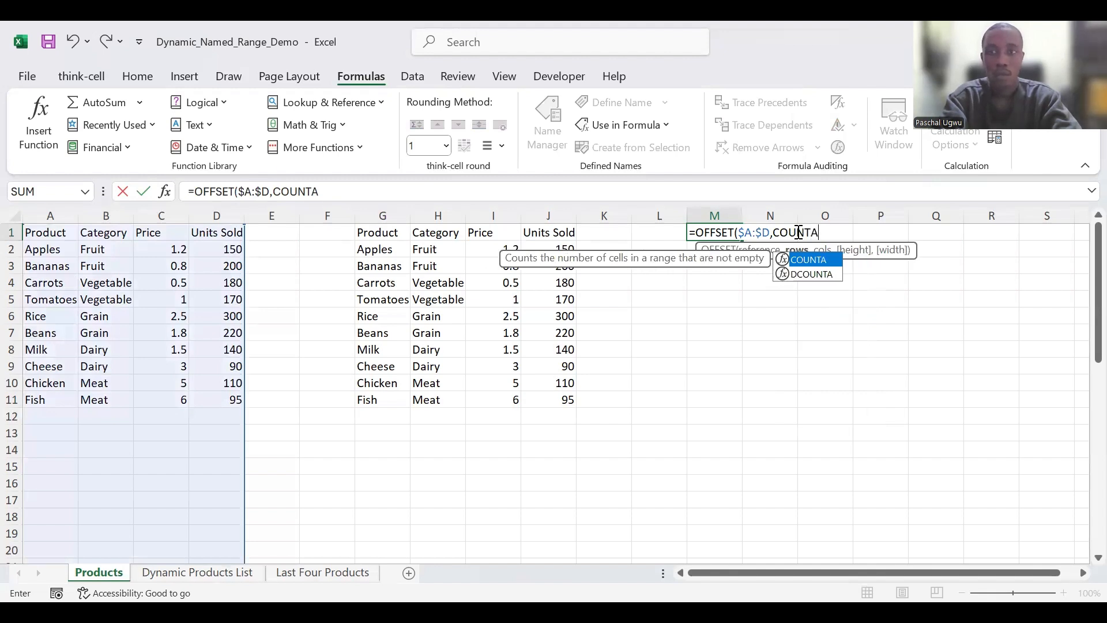
type("(")
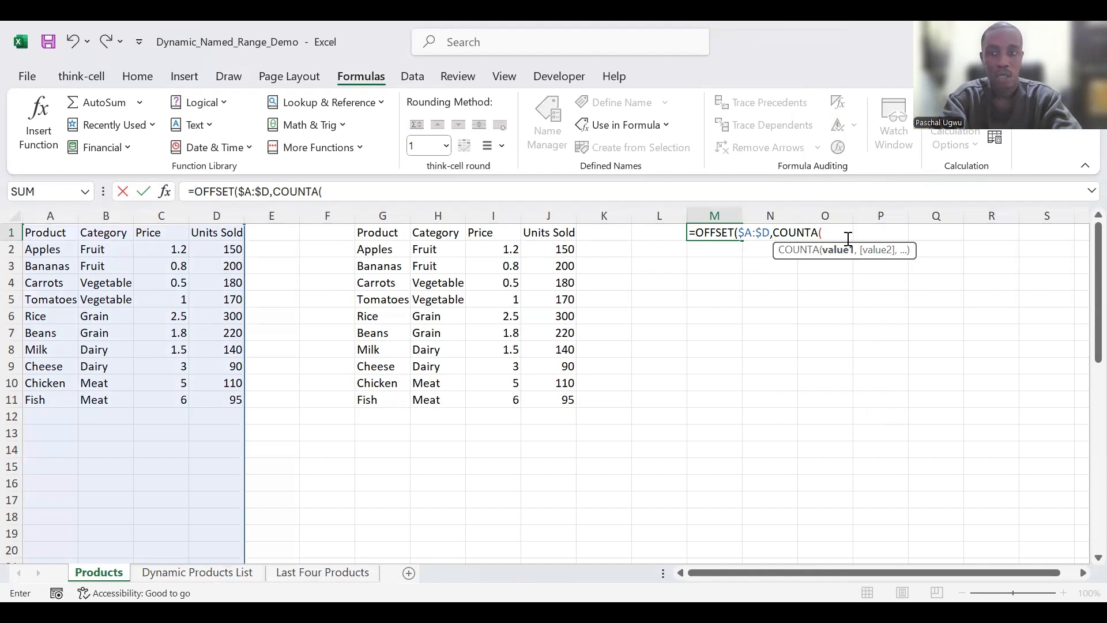
type("A:A")
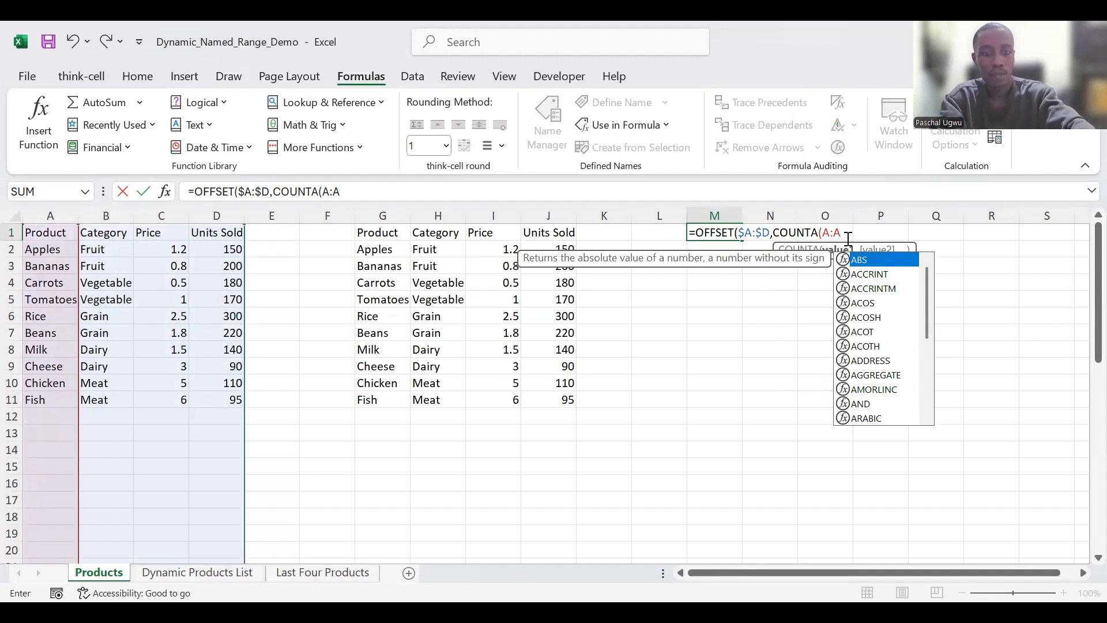
key("F4")
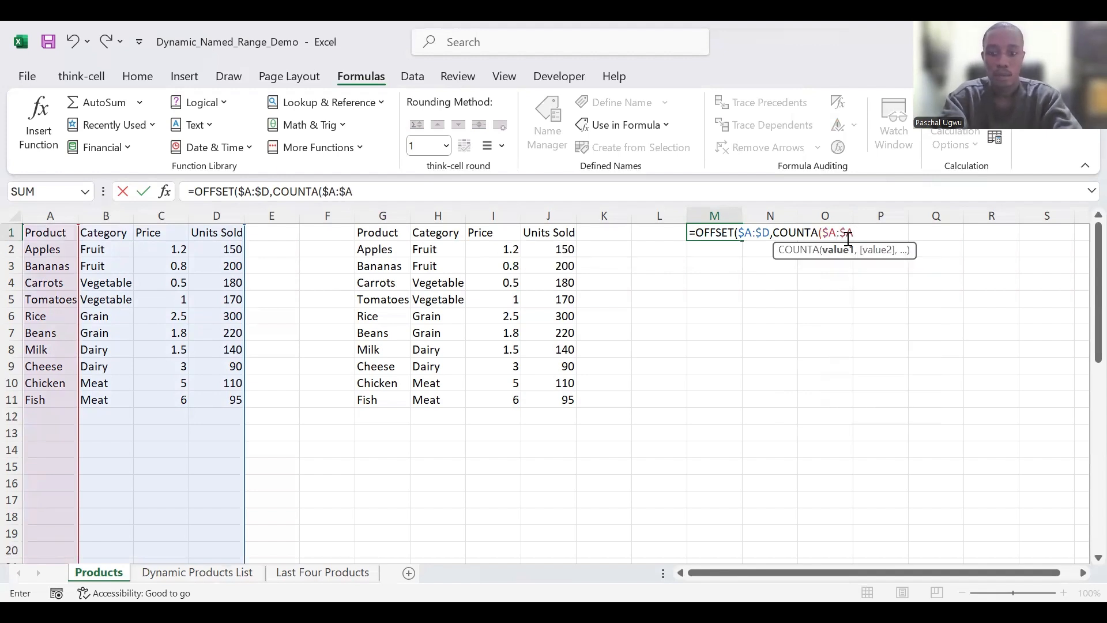
type(")")
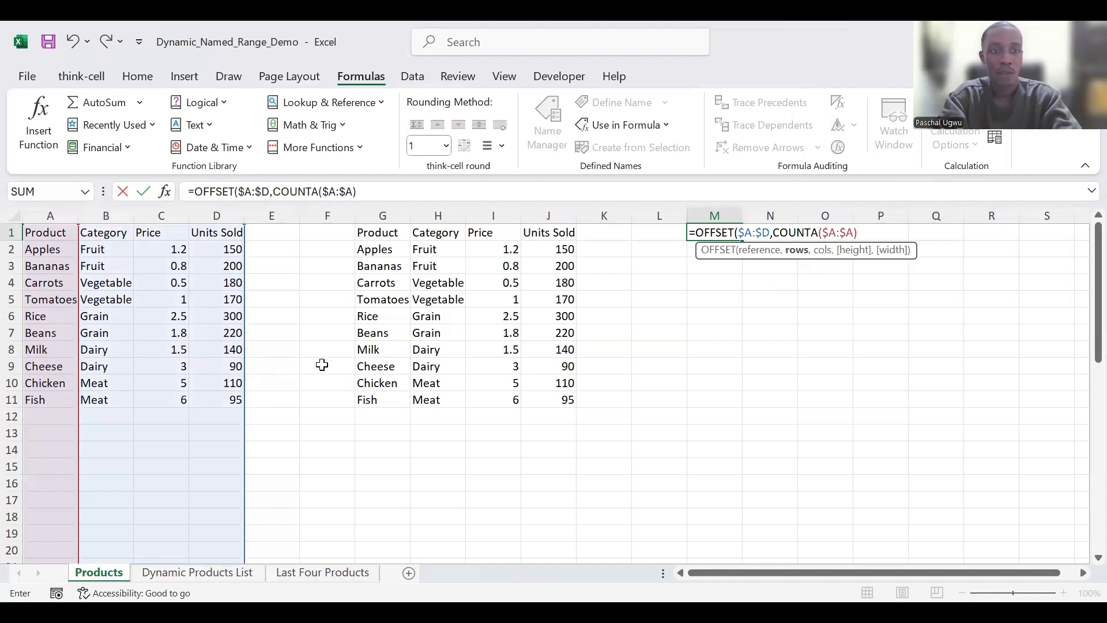
type("-")
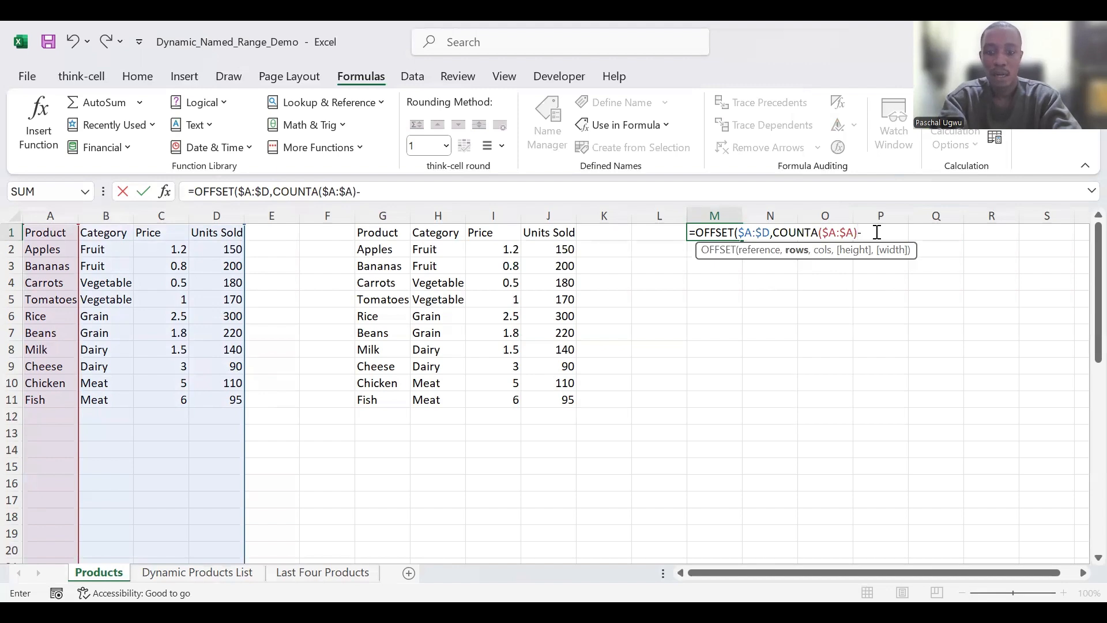
type("4")
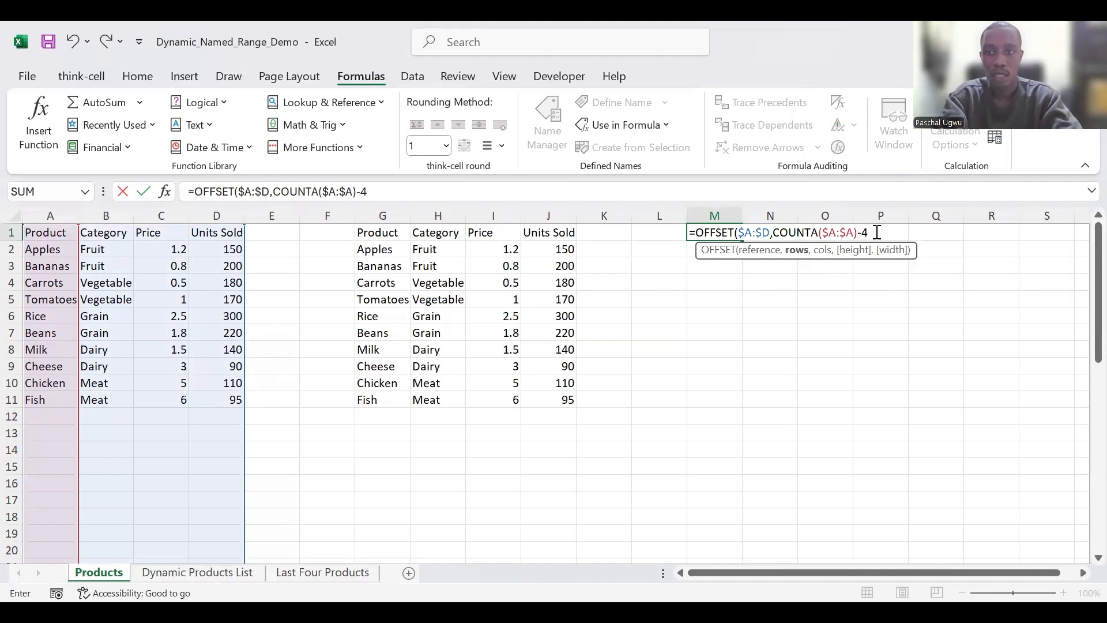
type(",")
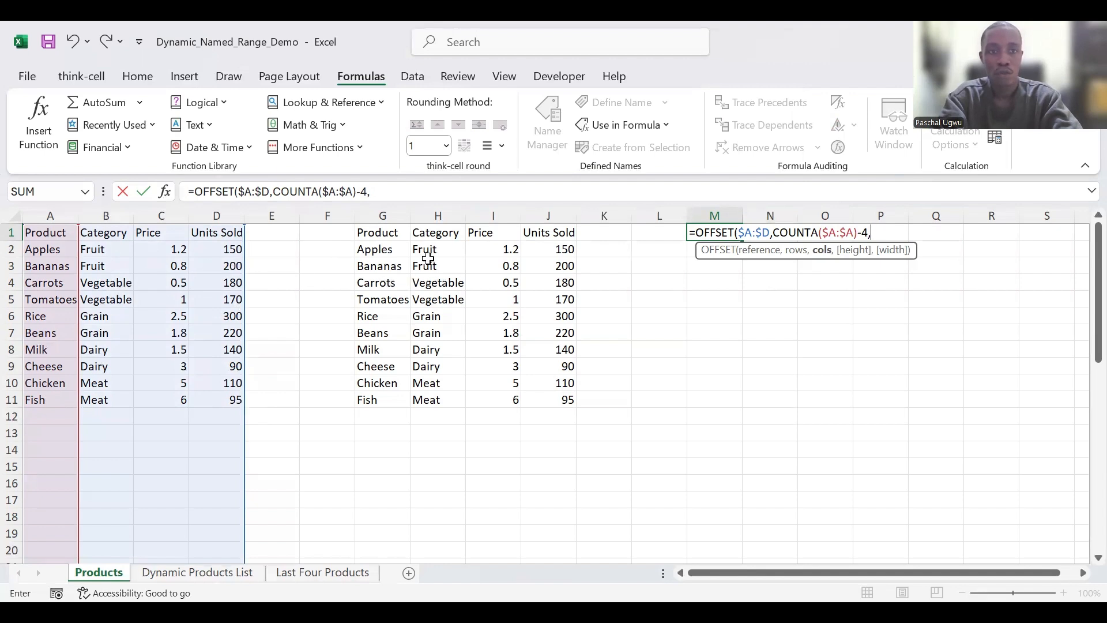
Complete the OFFSET formula in M1 with a column offset of 0, height 4 and width 4, and enter it
type("0")
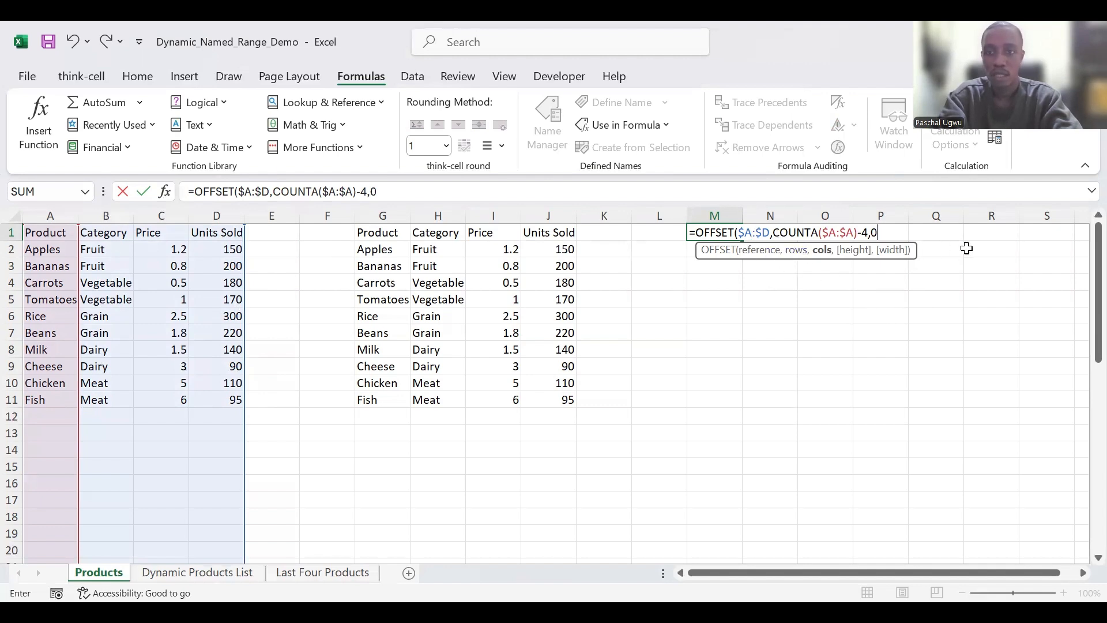
type(",")
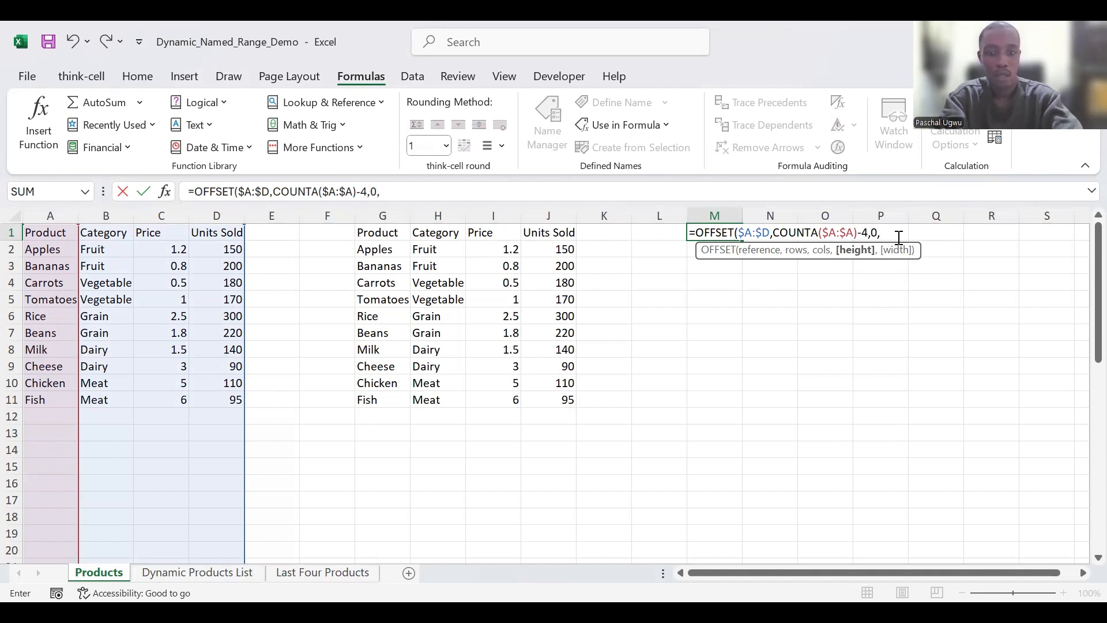
type("4,")
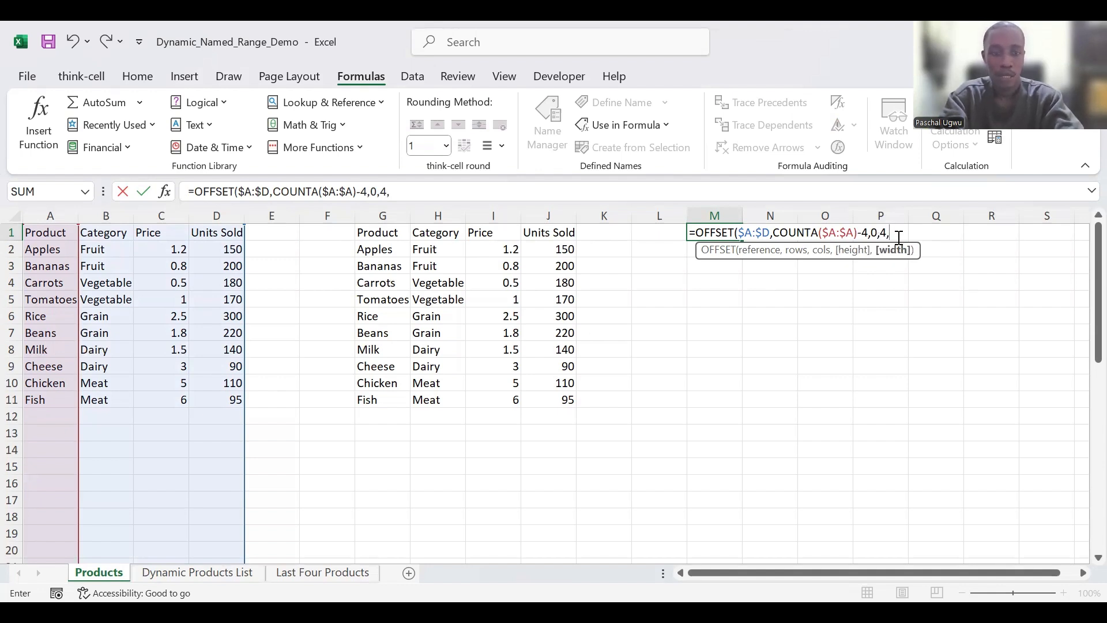
type("4")
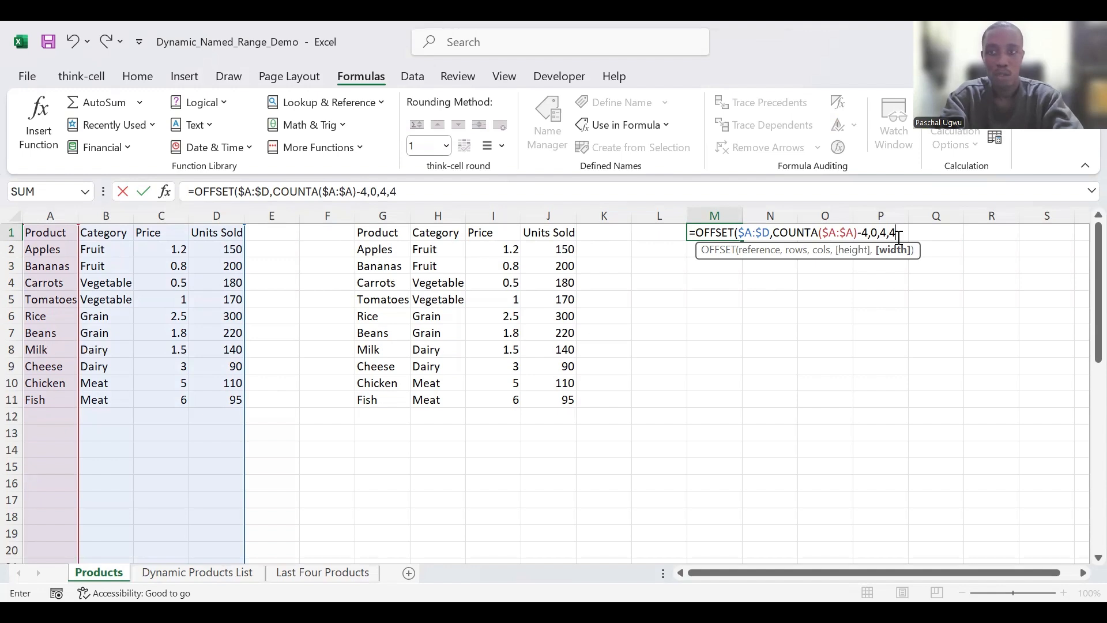
type(")")
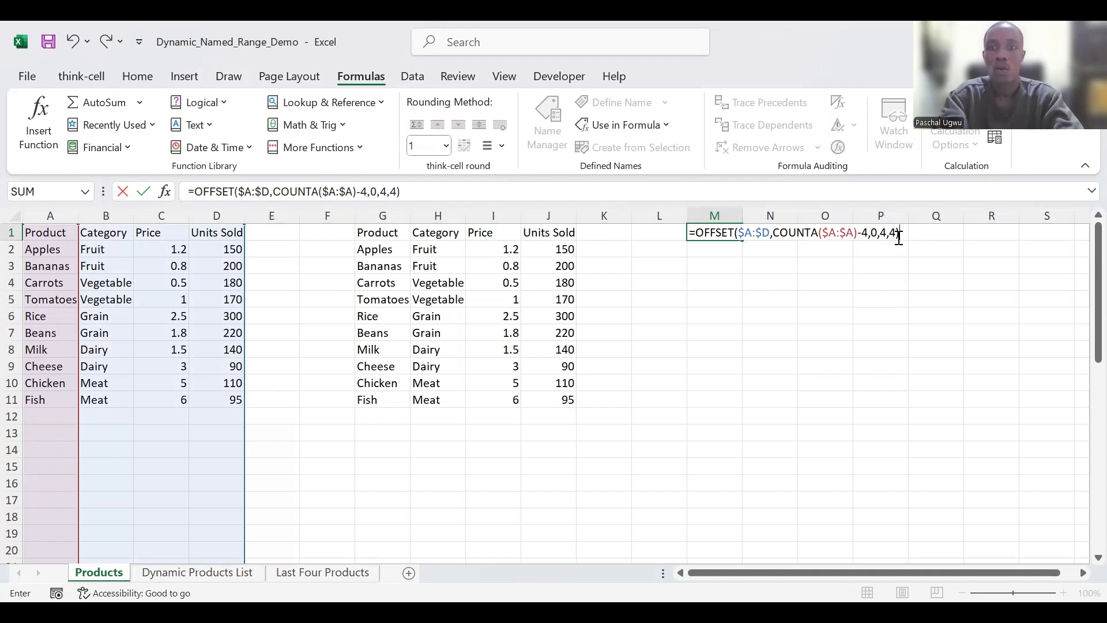
key("Return")
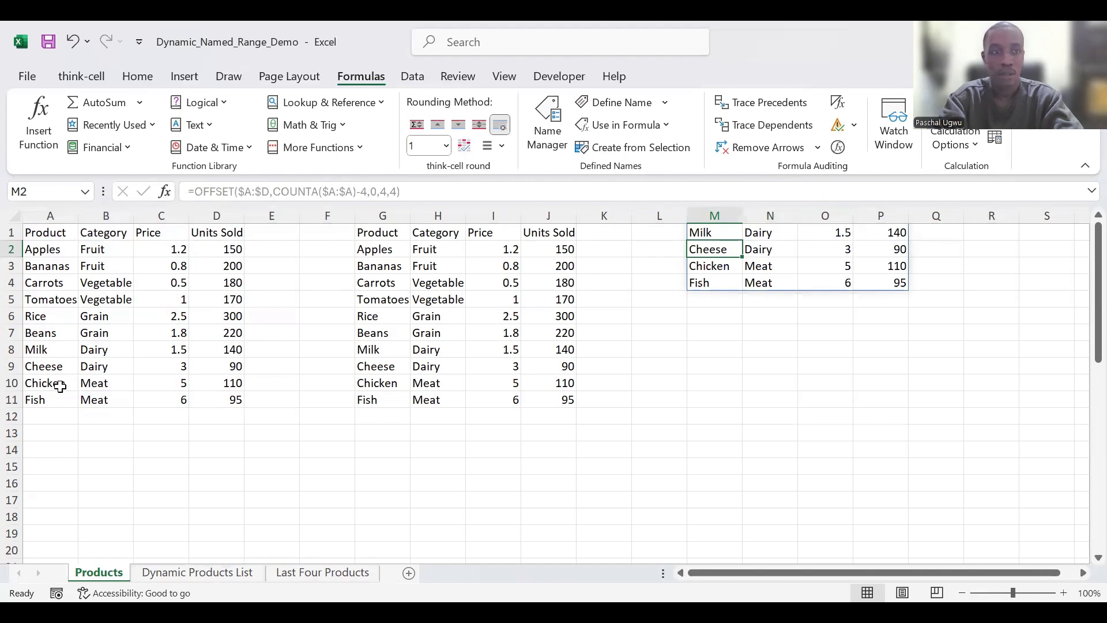
Add a test product in row 12 with the values Mango, Fruit, 10 and 100
left_click(42, 414)
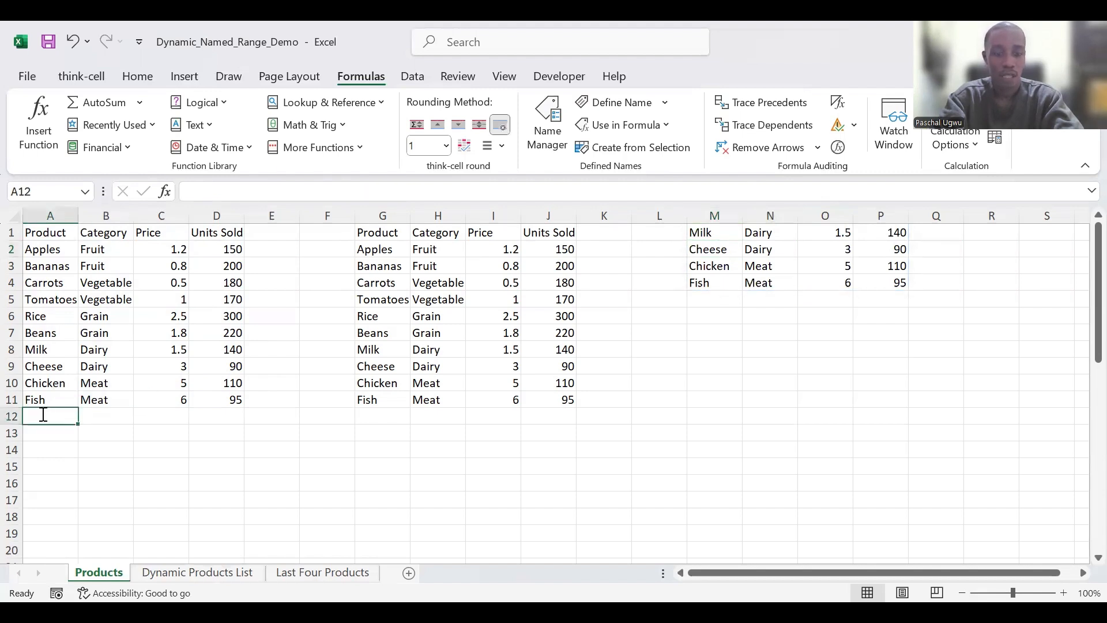
type("Mango")
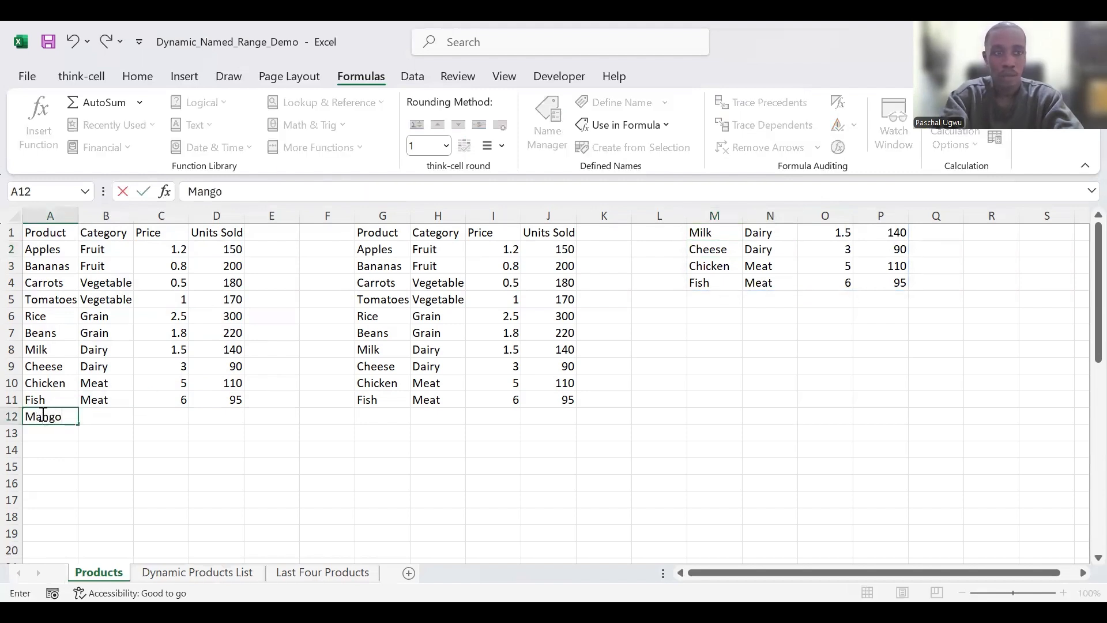
key("Tab")
type("Fruit")
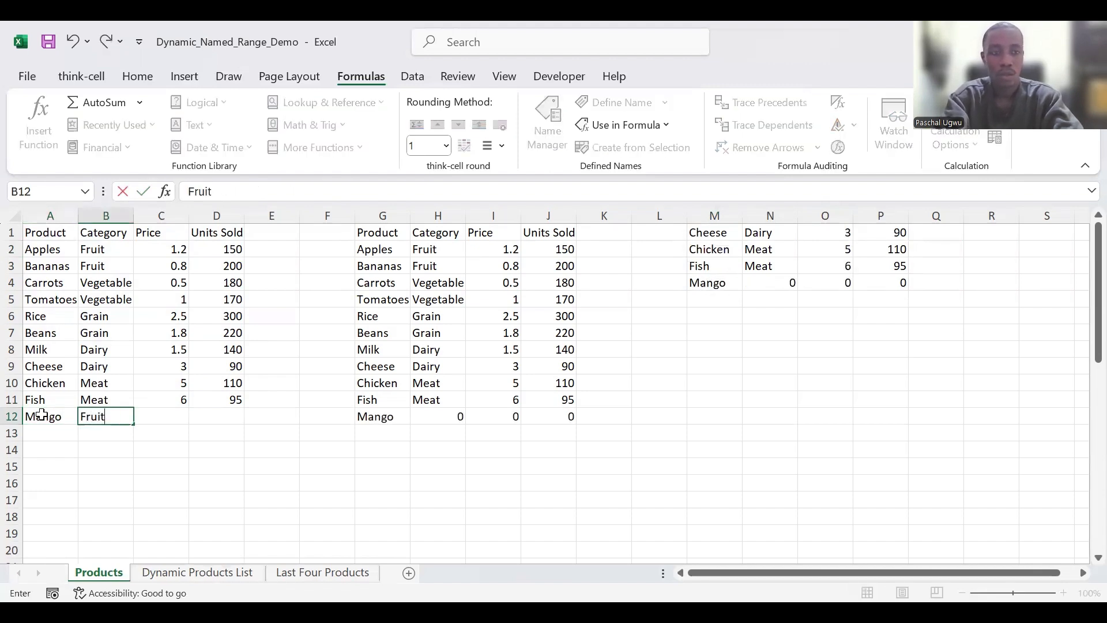
key("Tab")
type("10")
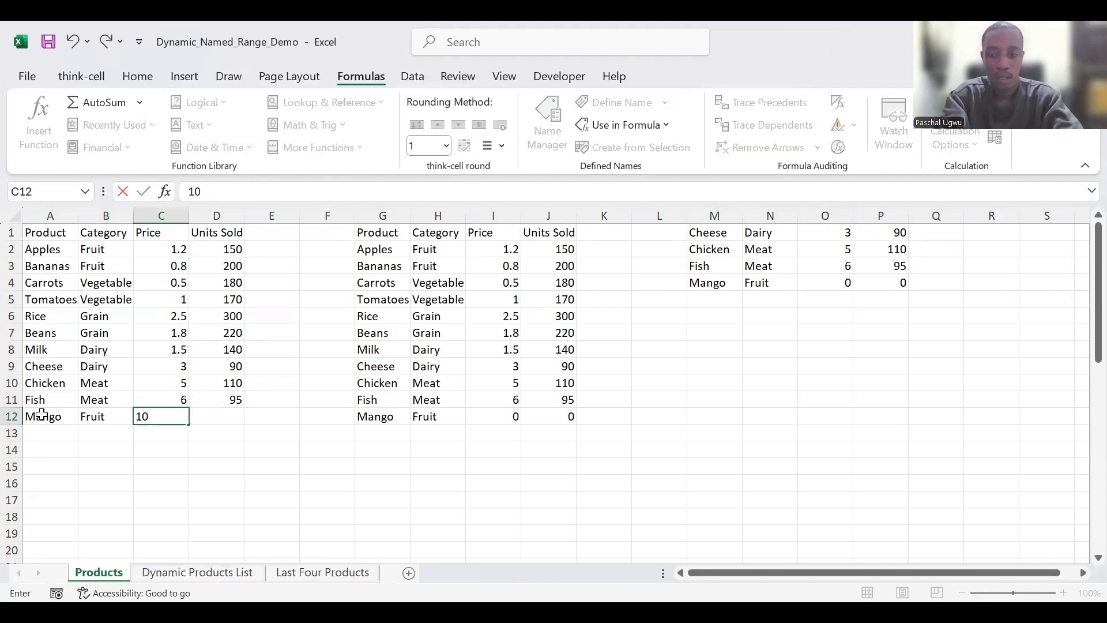
key("Tab")
type("100")
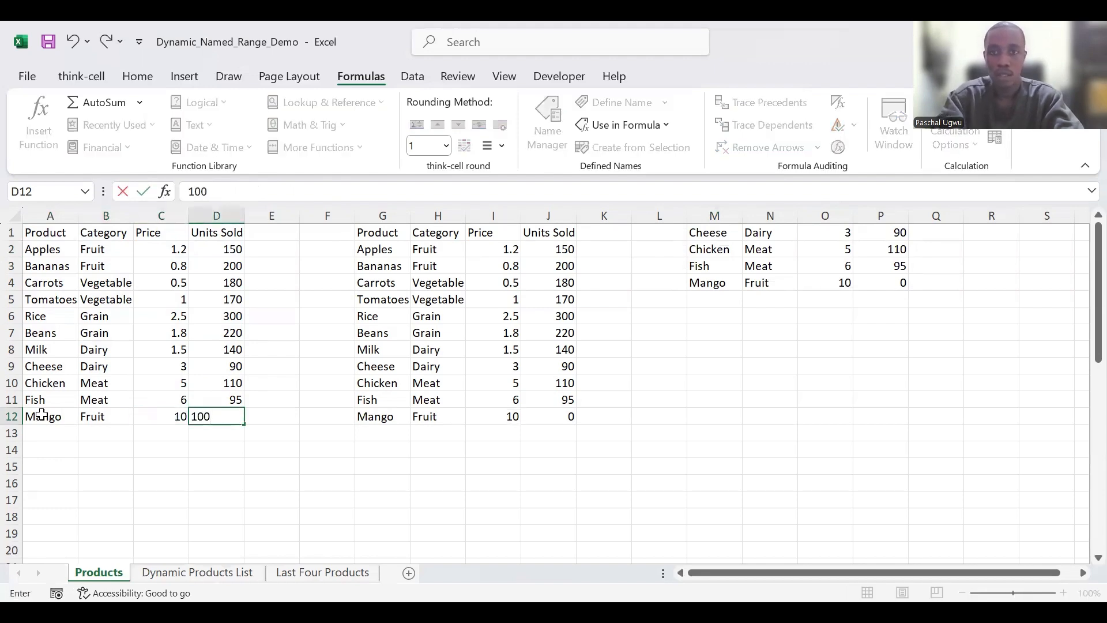
key("Return")
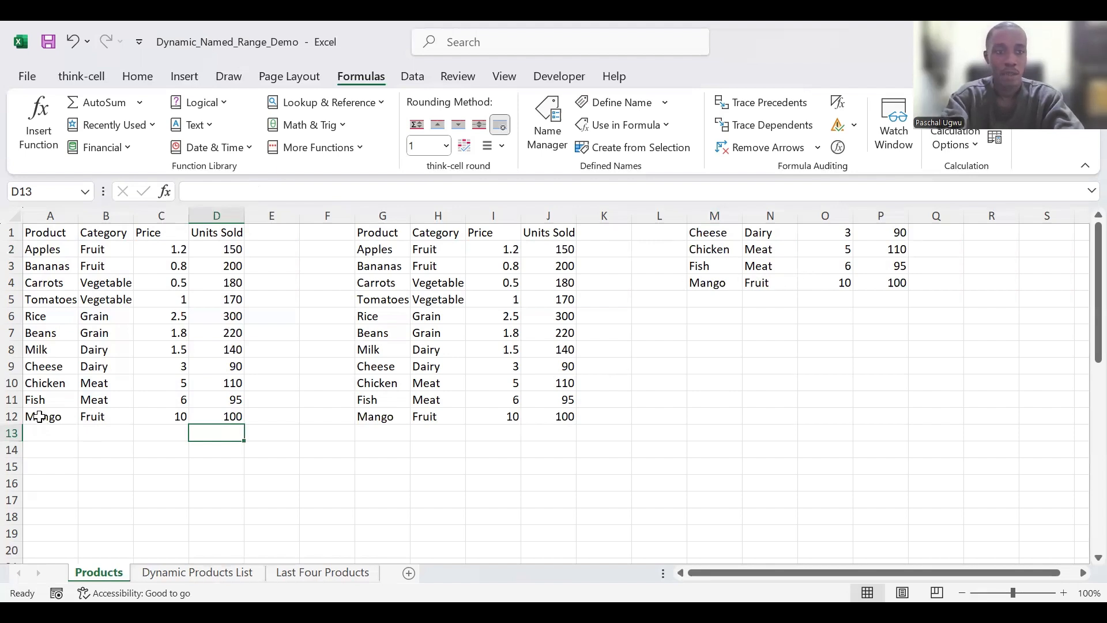
Clear the Mango entry from A12:D12 and review the formulas in G1 and M1
left_click_drag(42, 417, 221, 420)
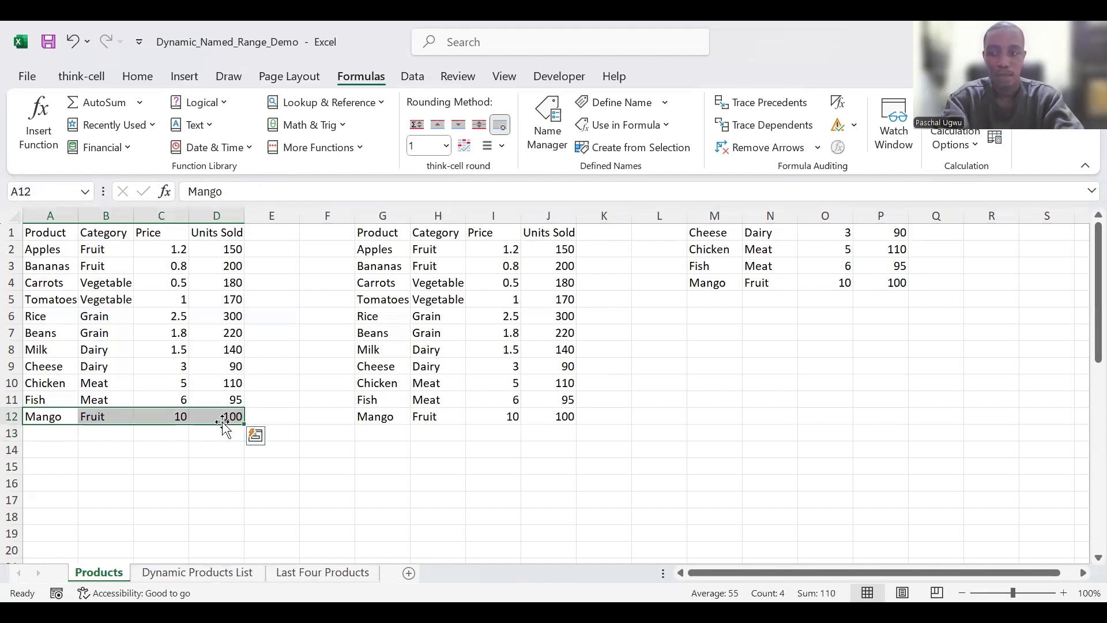
key("Delete")
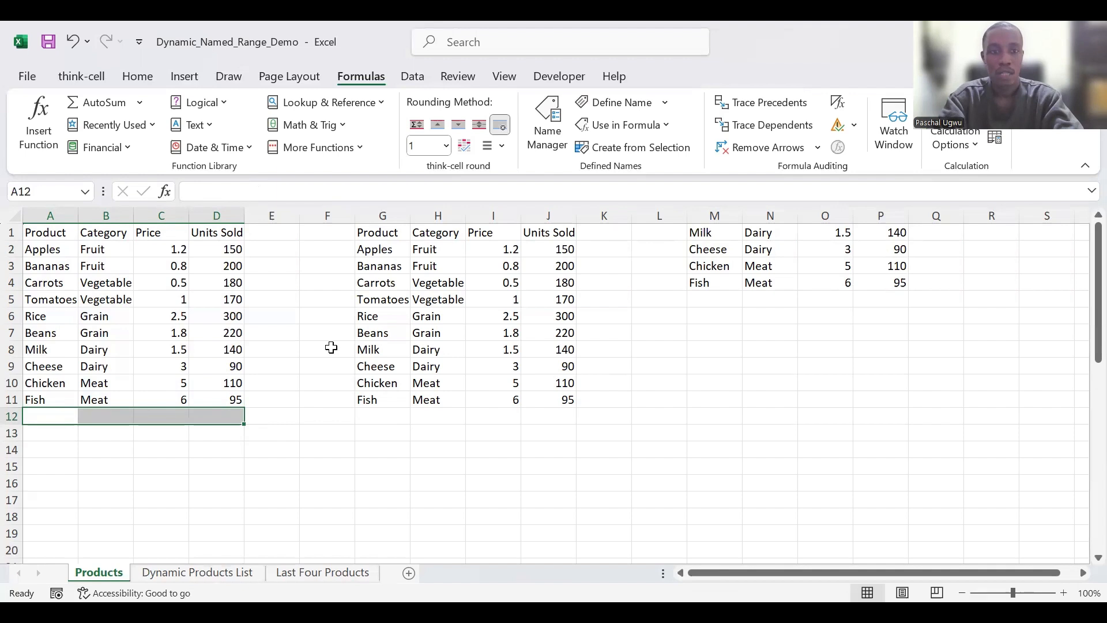
left_click(307, 410)
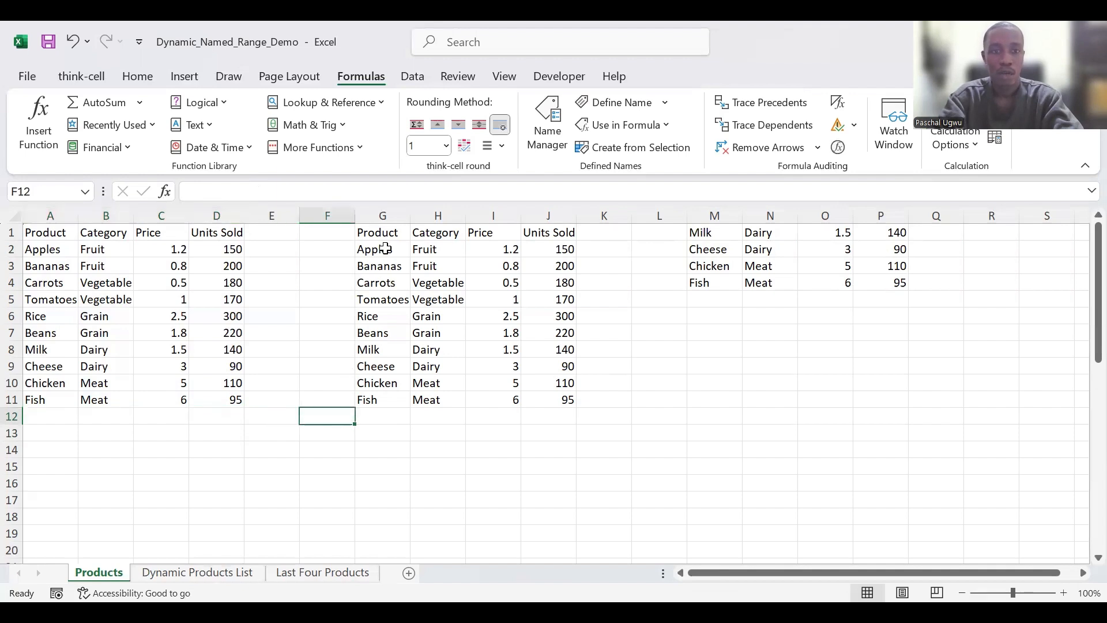
left_click(378, 232)
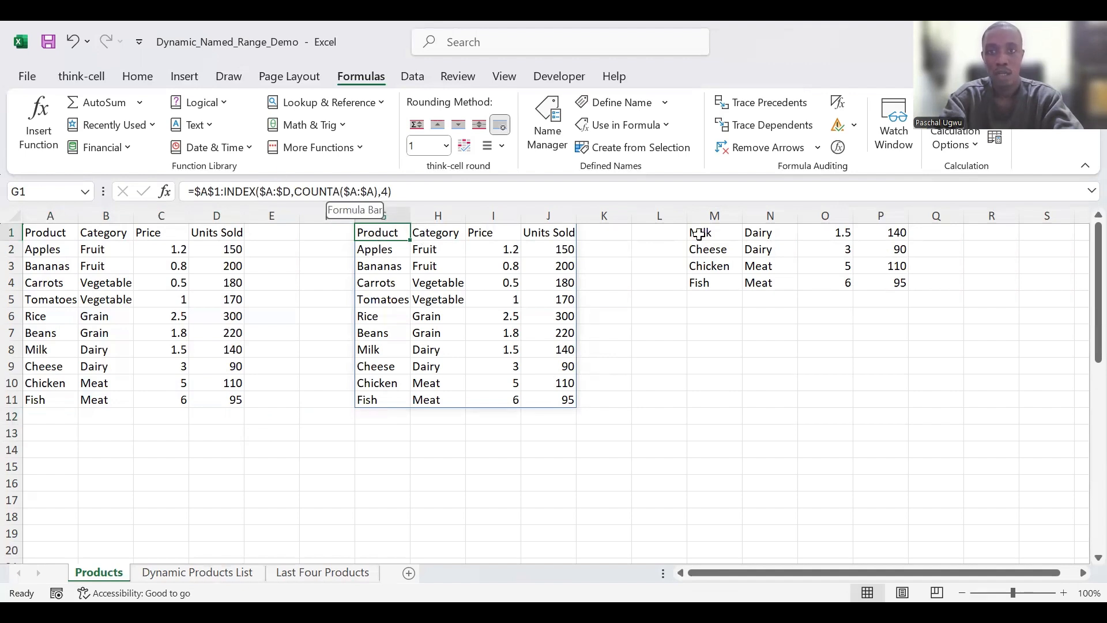
left_click(699, 233)
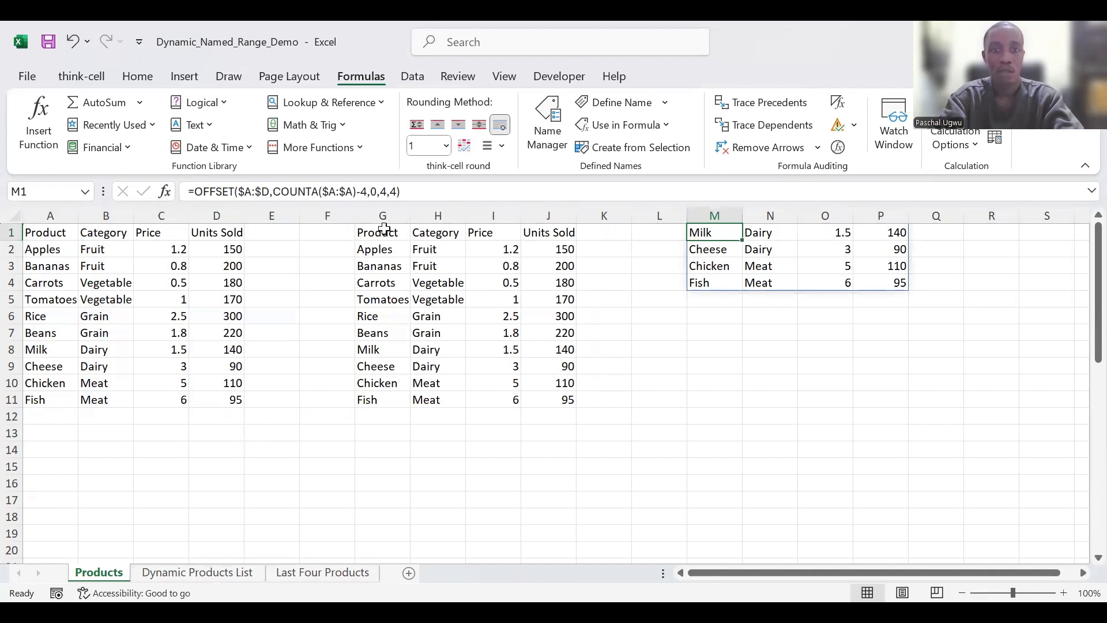
Copy the full INDEX formula text from G1 and leave the cell unchanged
left_click(384, 229)
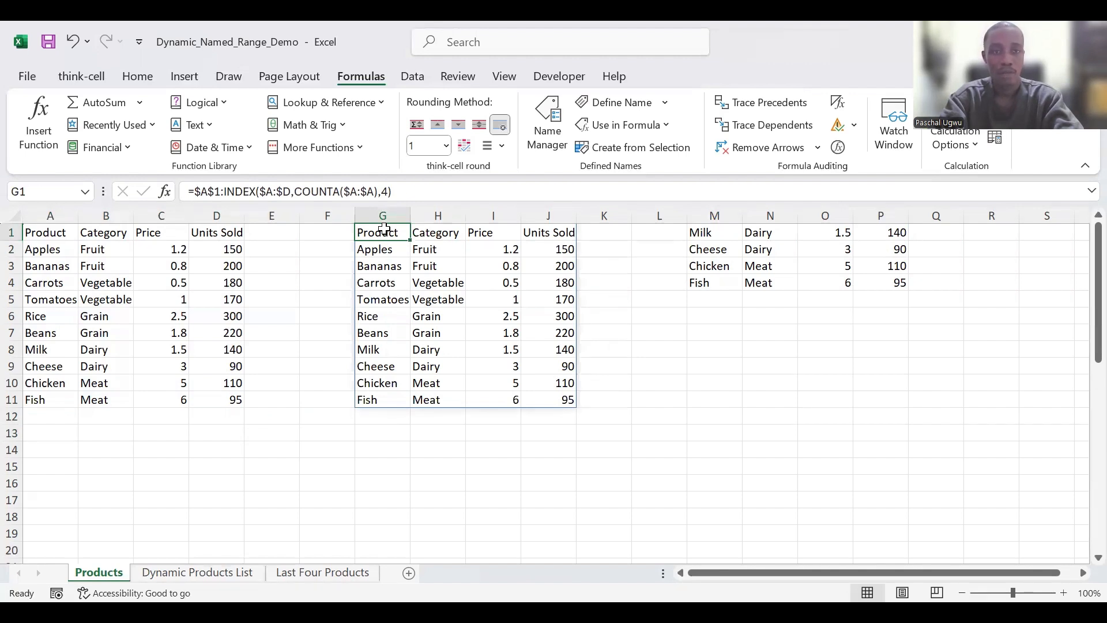
left_click(395, 195)
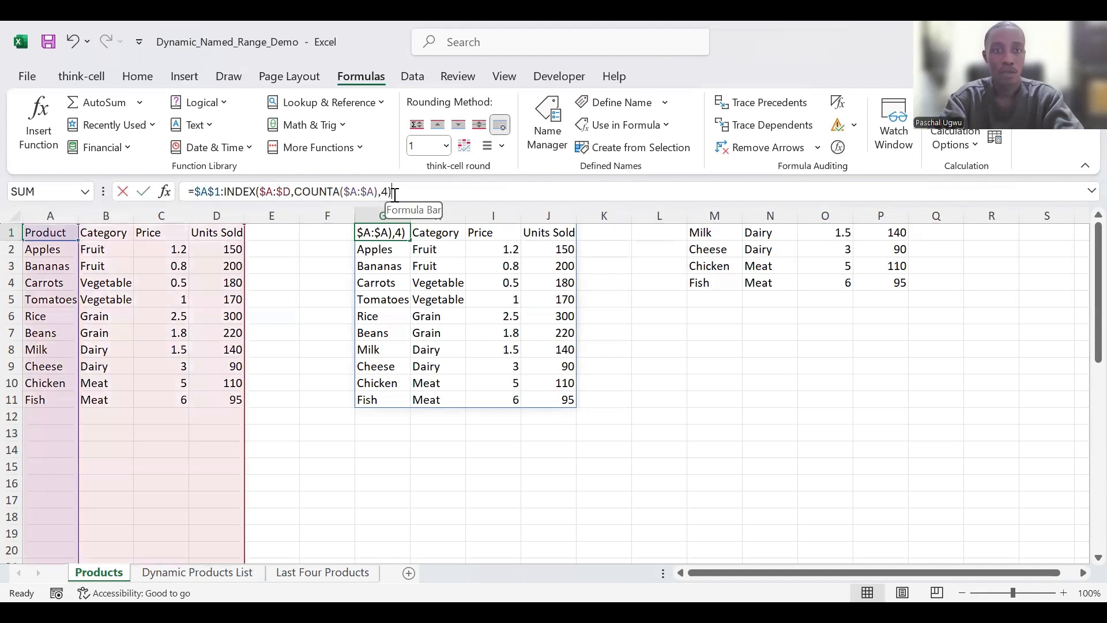
key("ctrl+a")
key("ctrl+c")
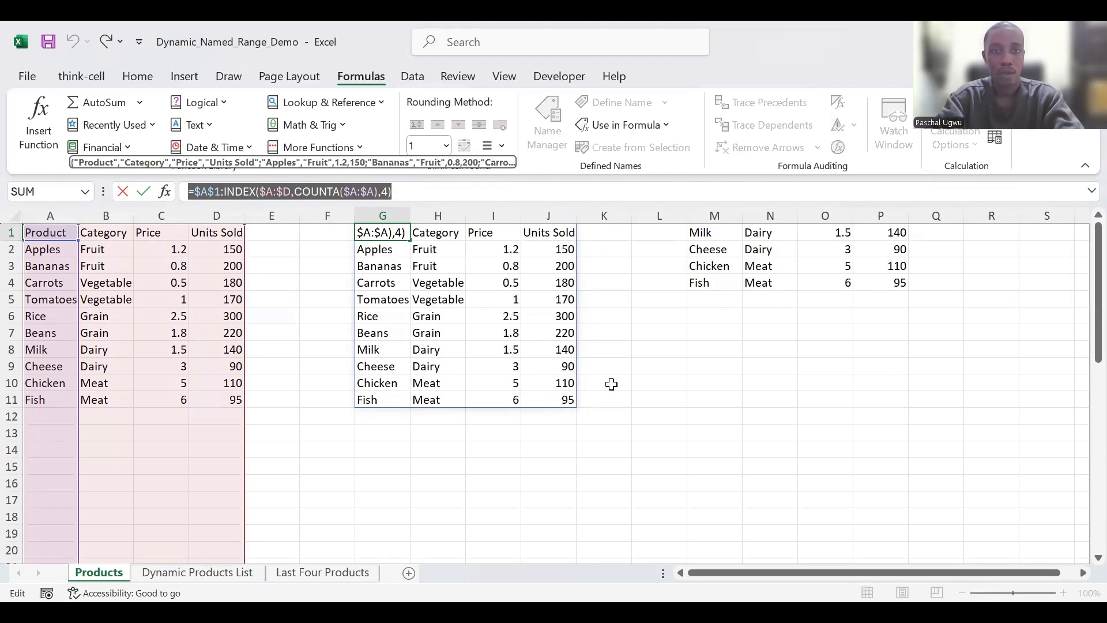
key("Escape")
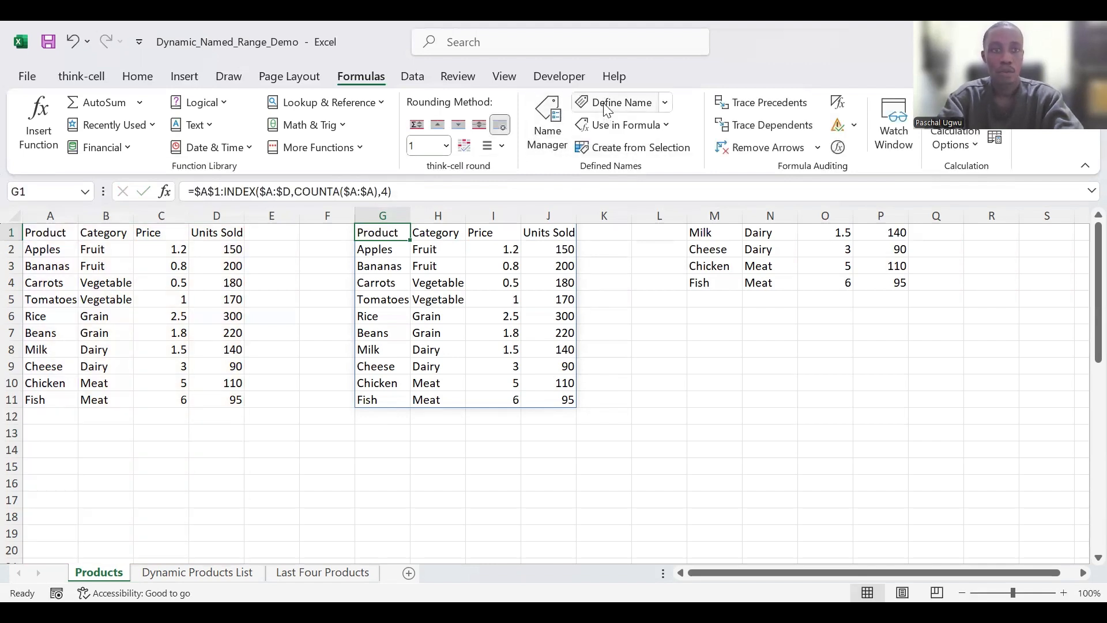
Delete the existing defined name Items from the workbook and close the name list
left_click(552, 115)
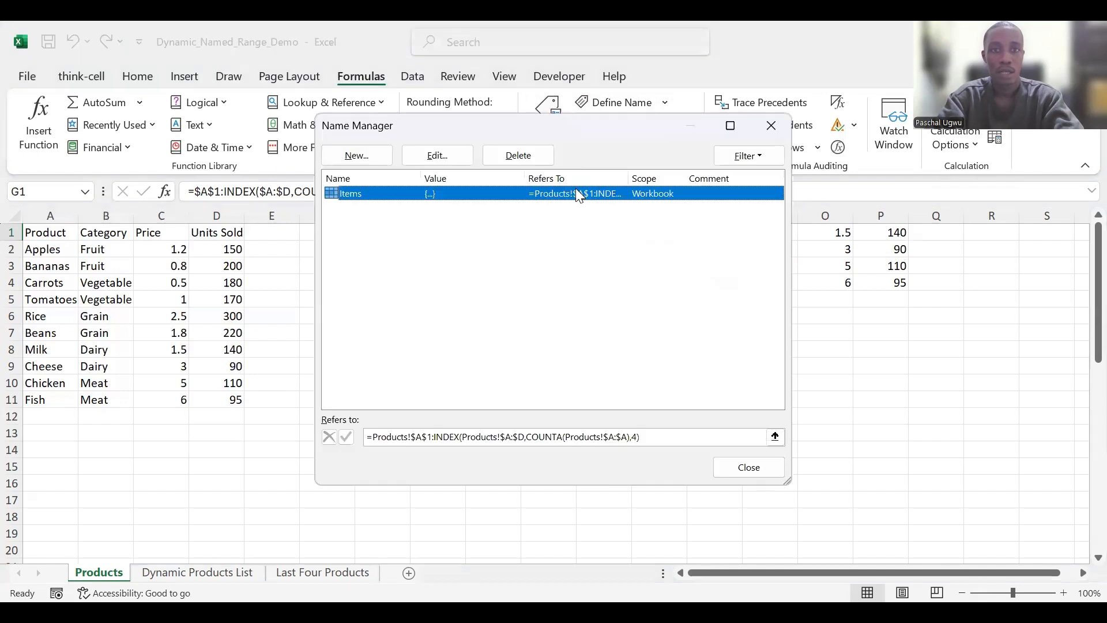
left_click(532, 157)
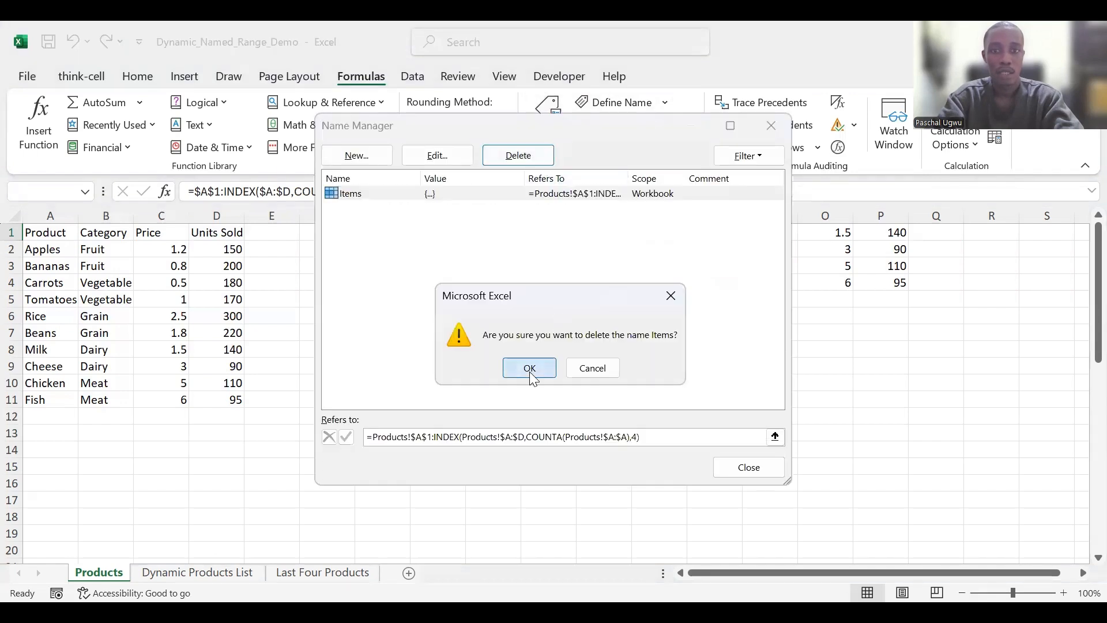
left_click(529, 369)
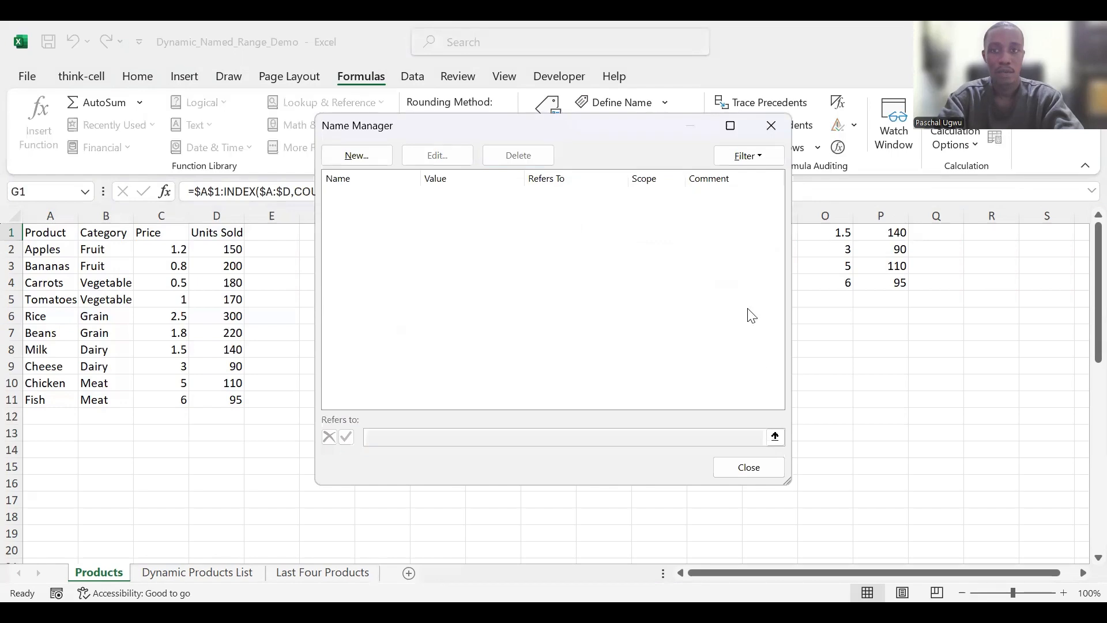
left_click(743, 469)
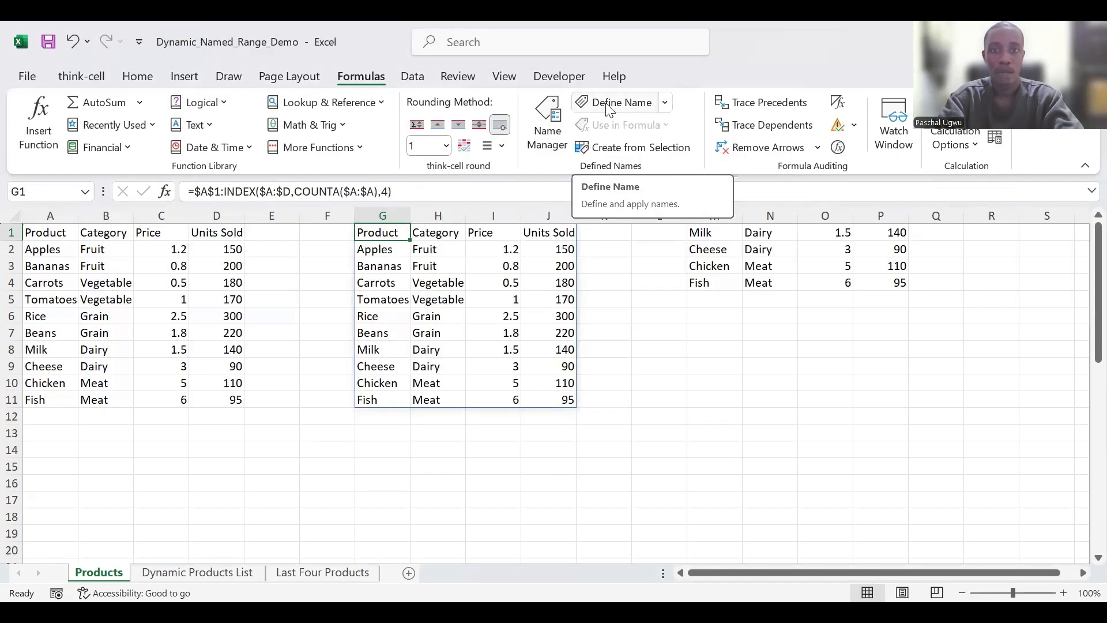
Start defining a new name with workbook scope and call it Items
left_click(610, 107)
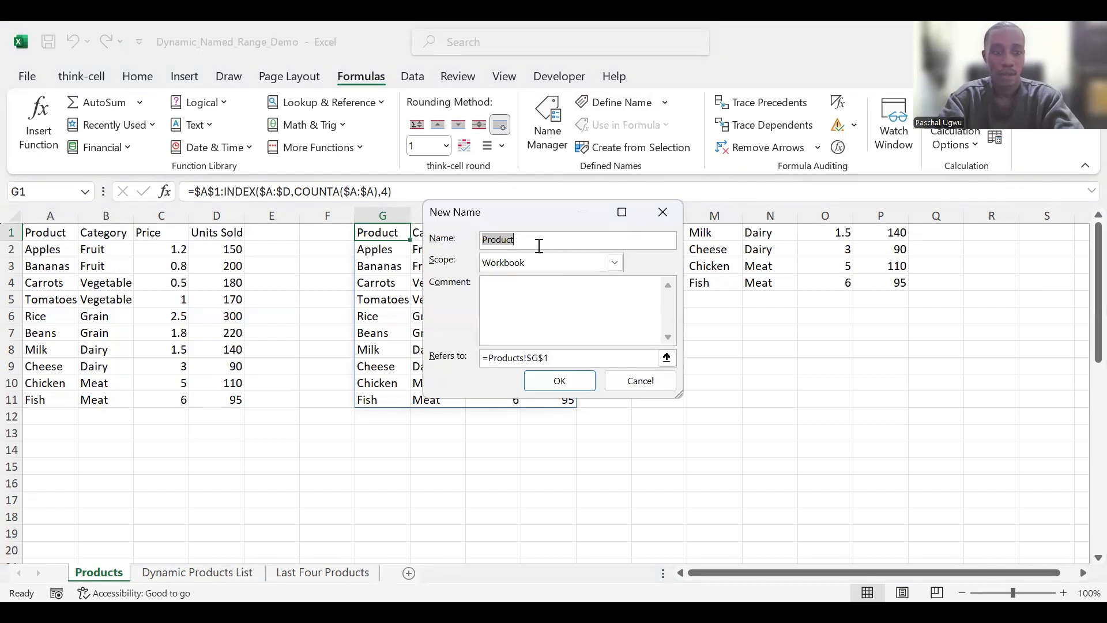
key("BackSpace")
type("I")
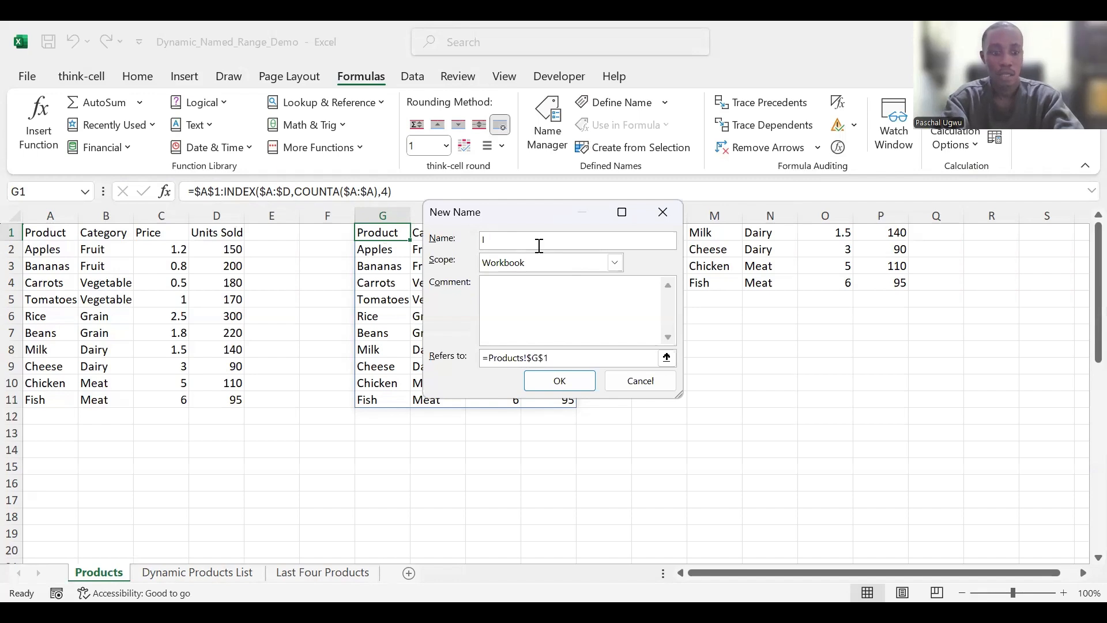
type("tems")
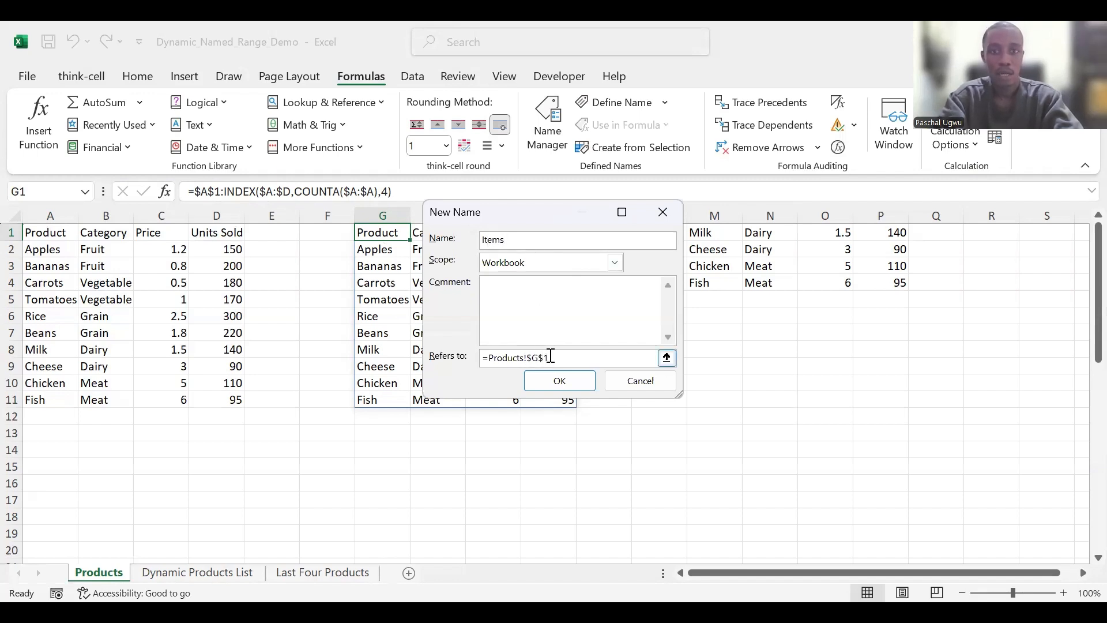
Replace the reference of the new Items name with the copied formula =$A$1:INDEX($A:$D,COUNTA($A:$A),4) and create the name
left_click(552, 356)
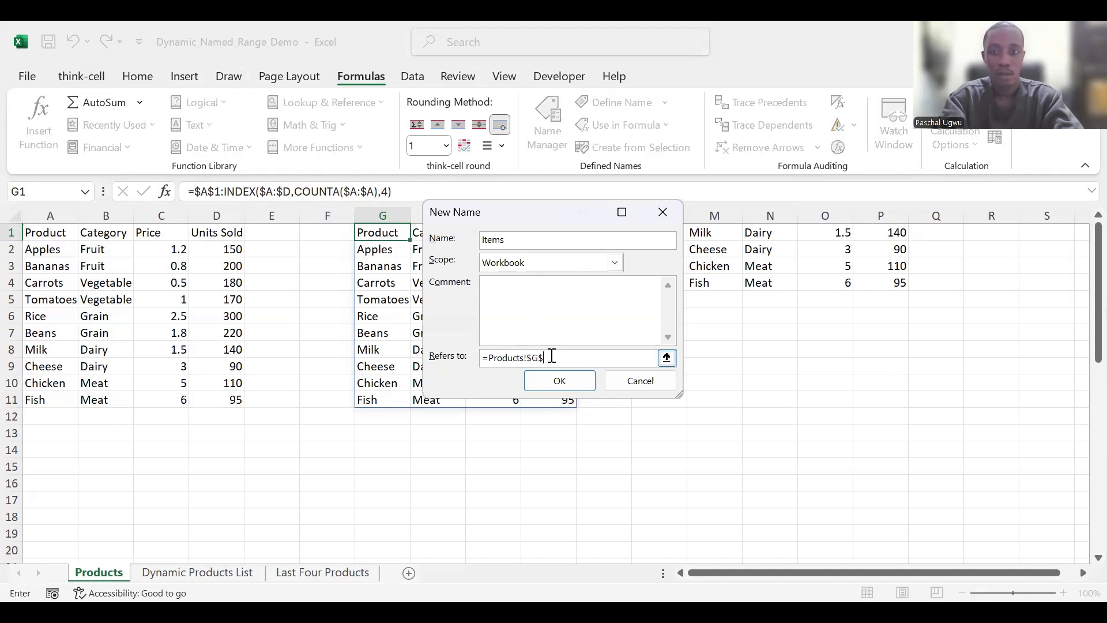
key("BackSpace")
key("BackSpace")
key("BackSpace")
key("BackSpace")
key("BackSpace")
key("BackSpace")
key("BackSpace")
key("BackSpace")
key("BackSpace")
key("BackSpace")
key("BackSpace")
key("BackSpace")
key("BackSpace")
key("BackSpace")
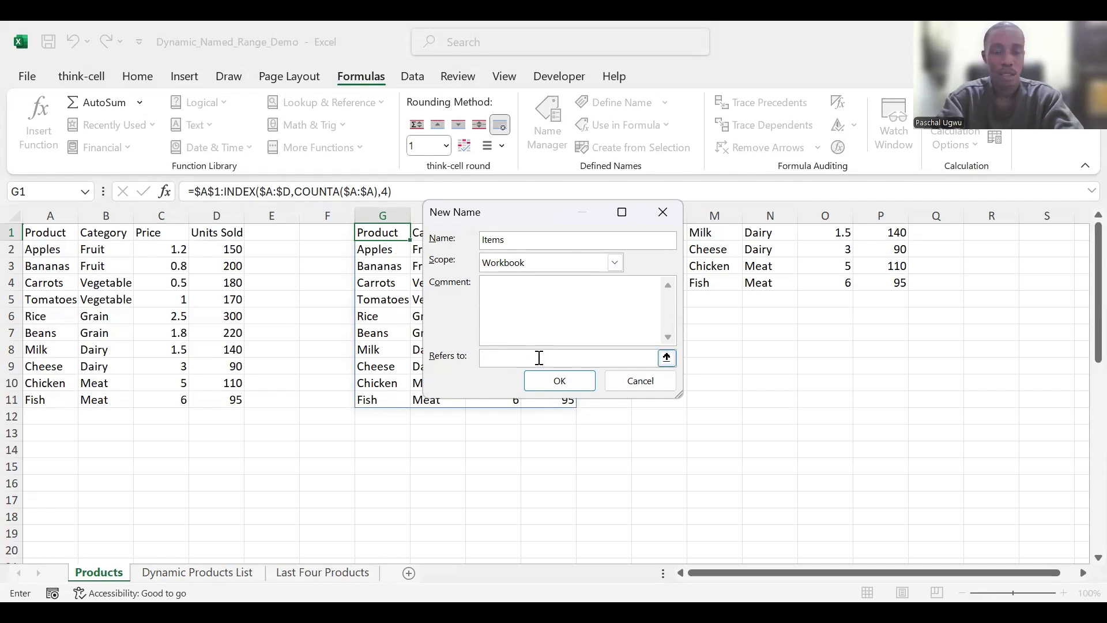
key("ctrl+v")
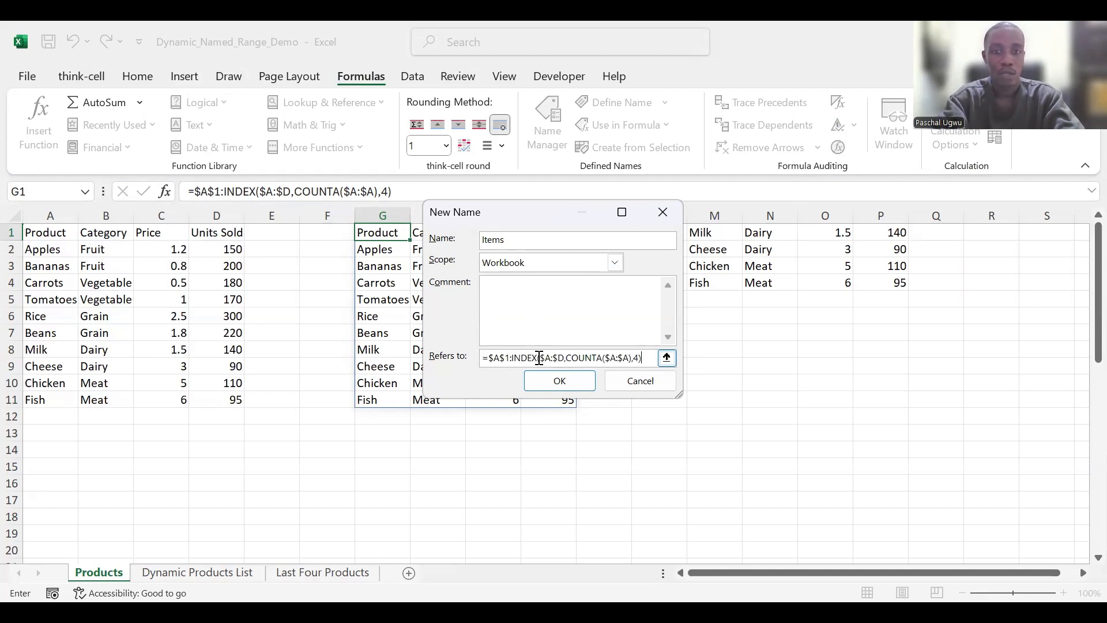
left_click(556, 380)
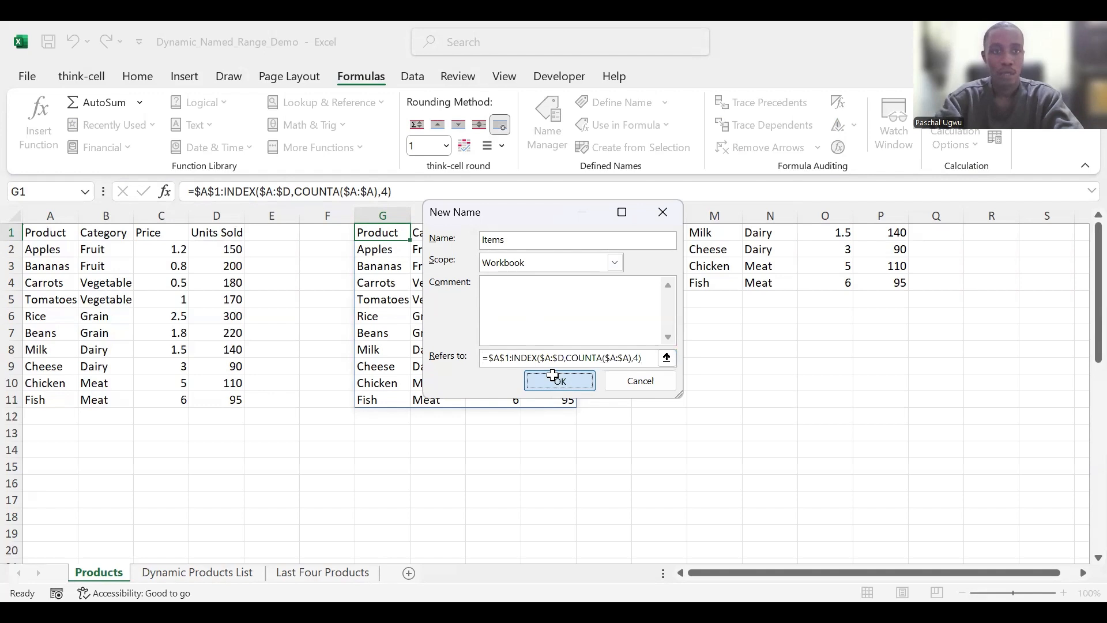
left_click(553, 376)
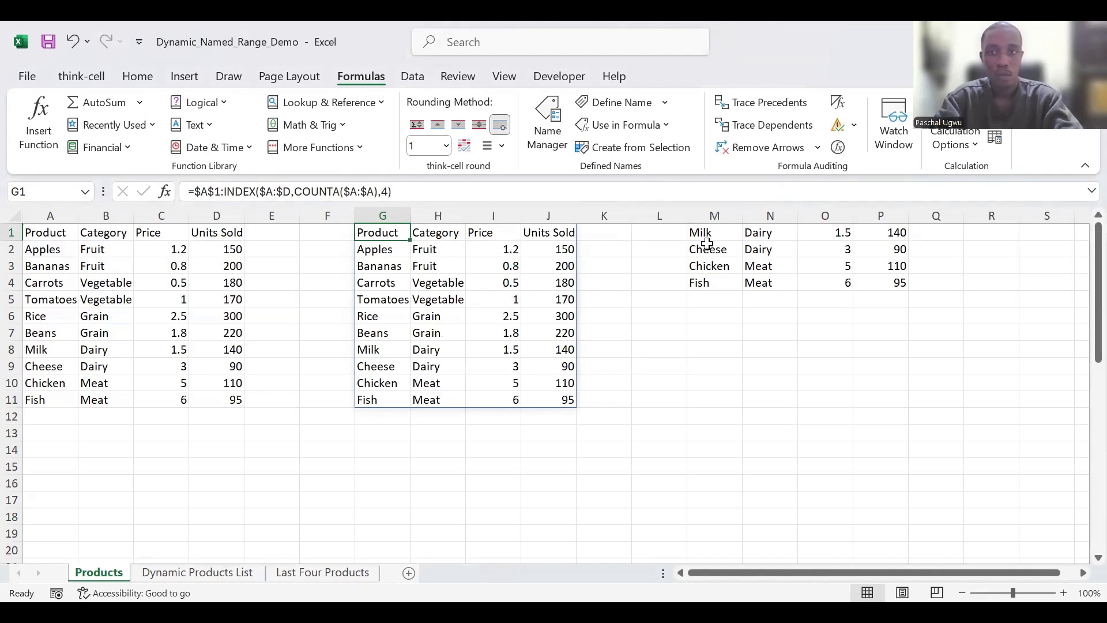
Copy the full OFFSET formula text from M1 and leave the cell unchanged
left_click(705, 236)
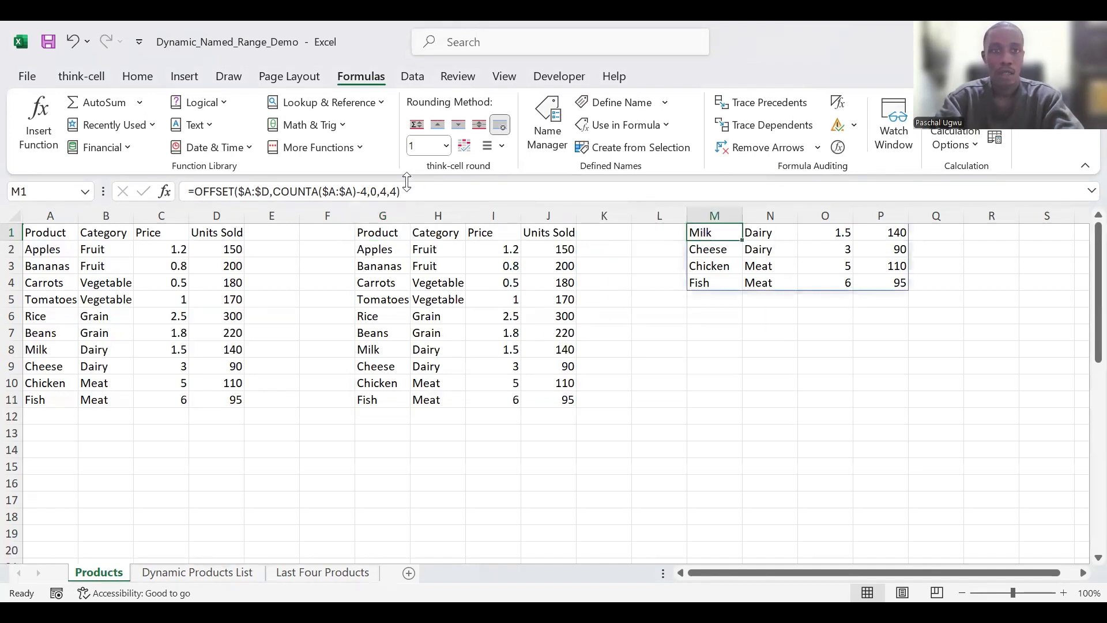
left_click(430, 199)
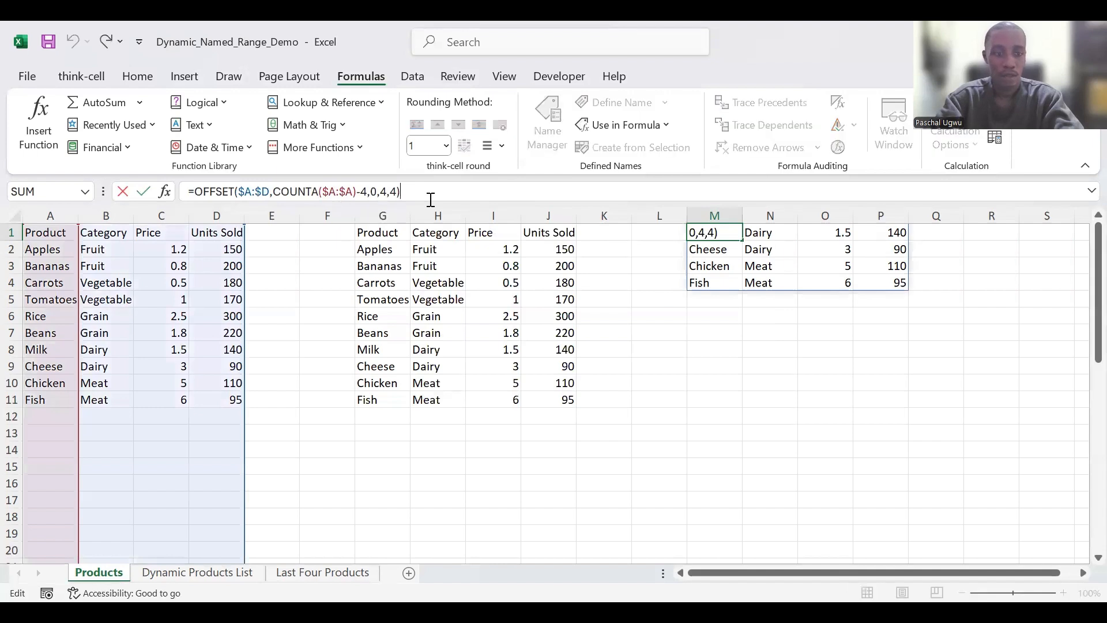
key("ctrl+a")
key("ctrl+c")
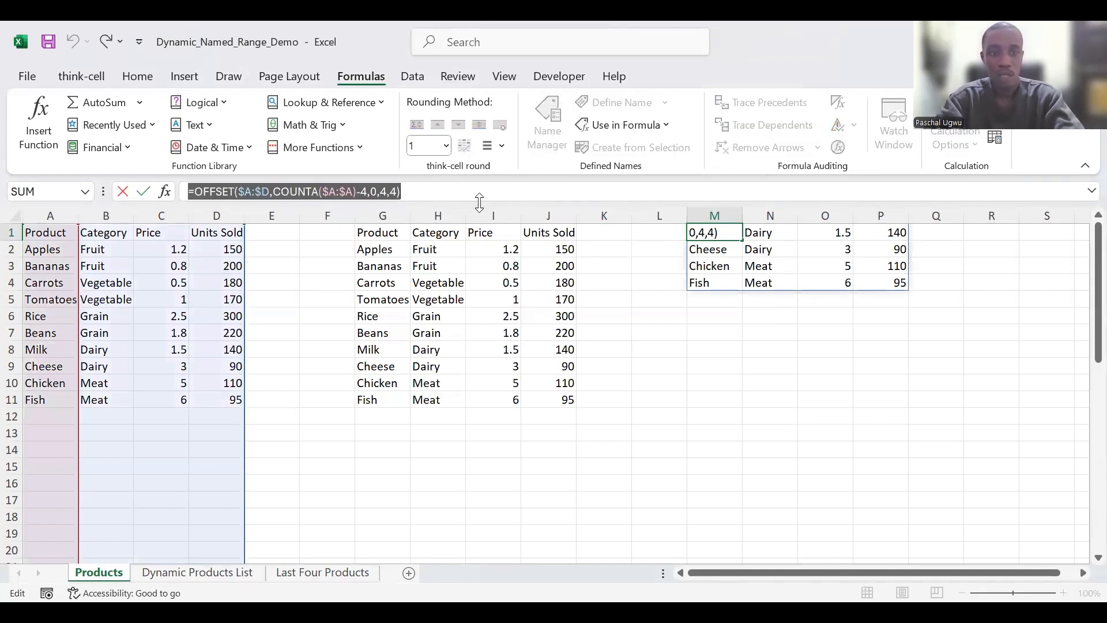
key("Escape")
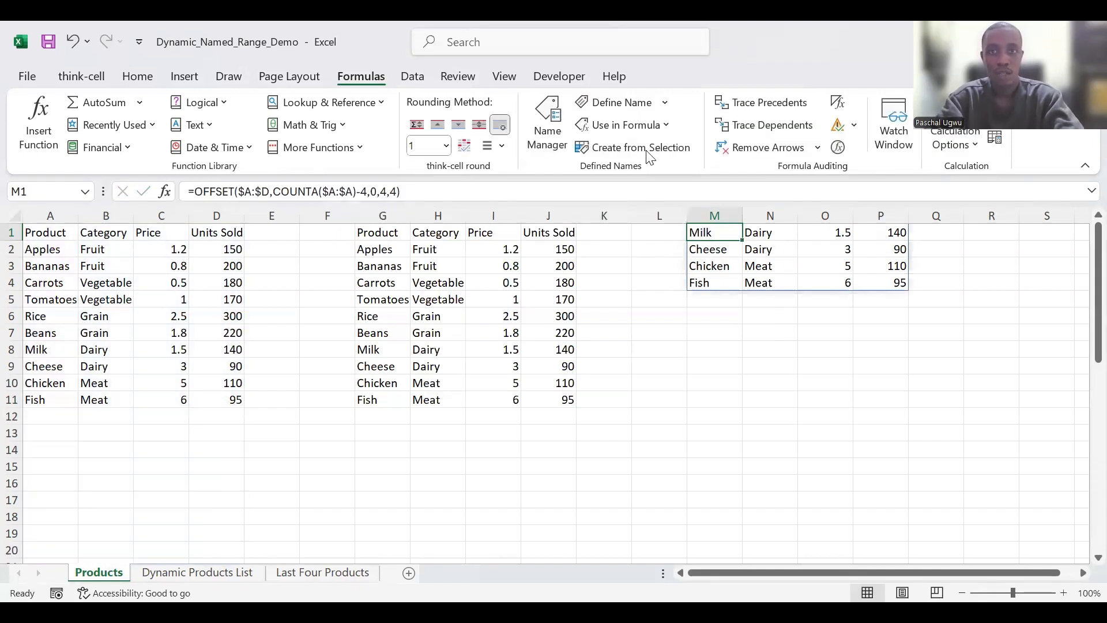
Start defining a new name with workbook scope from empty cell M6 and call it LastFourProducts
left_click(720, 315)
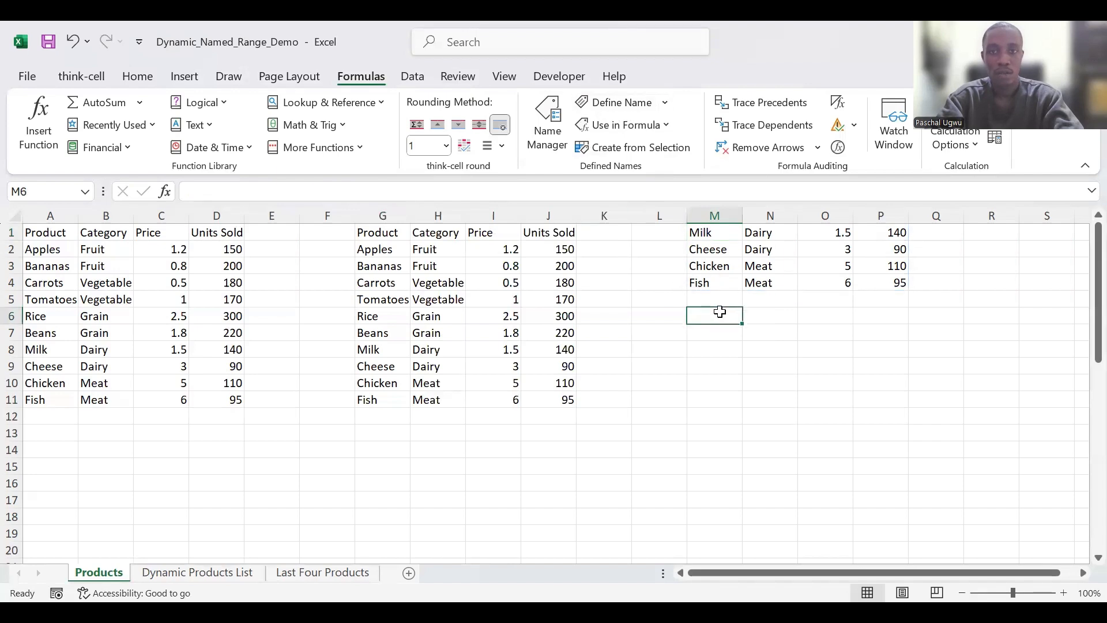
left_click(627, 107)
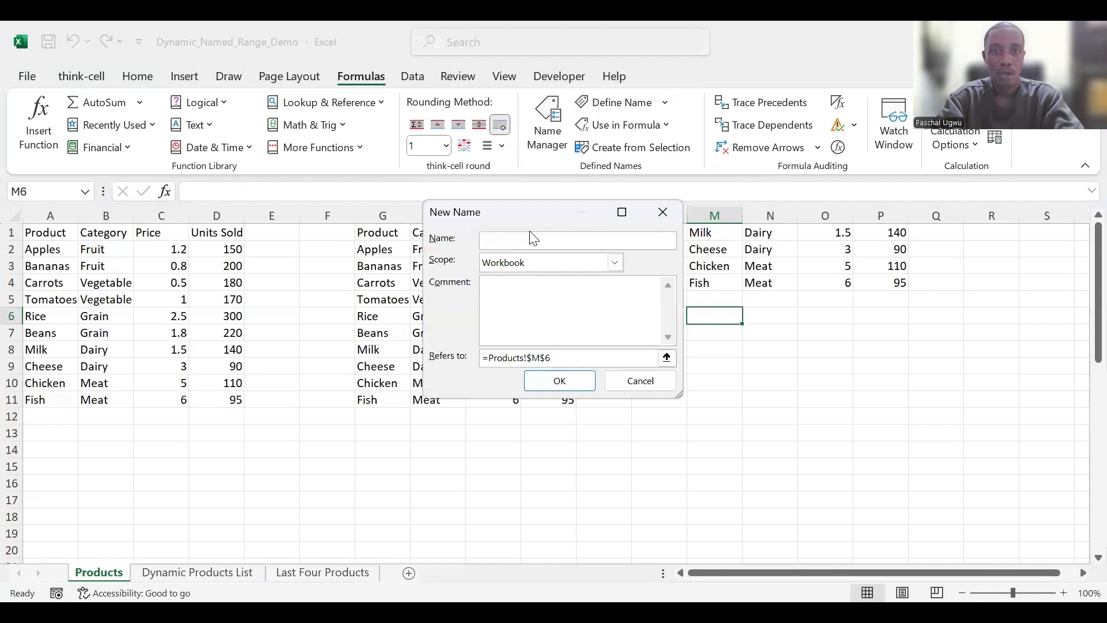
type("Las")
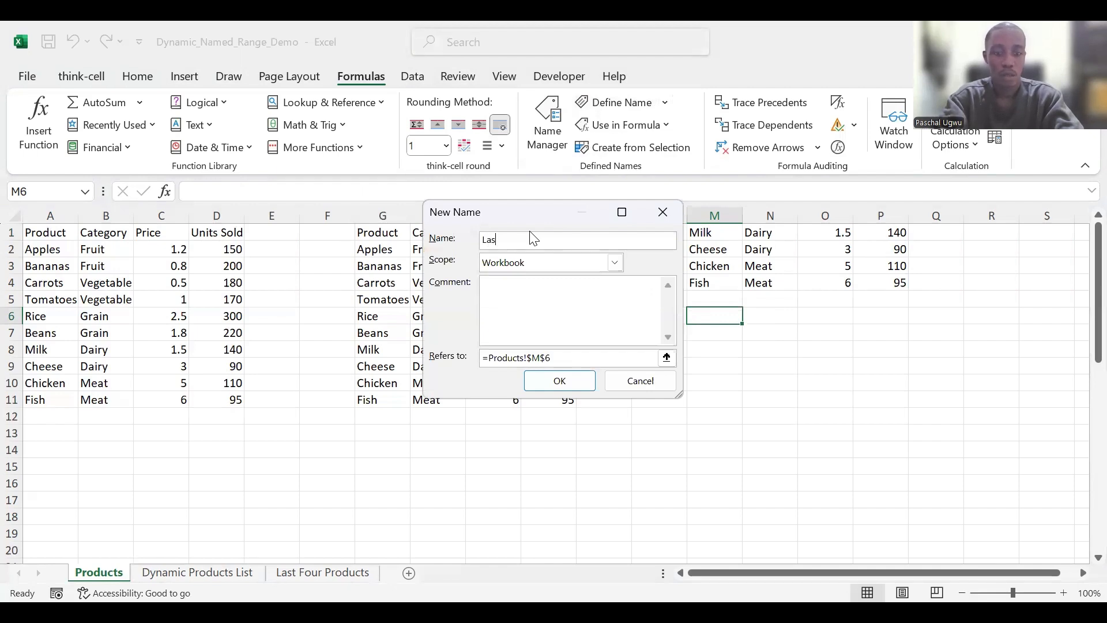
type("tF")
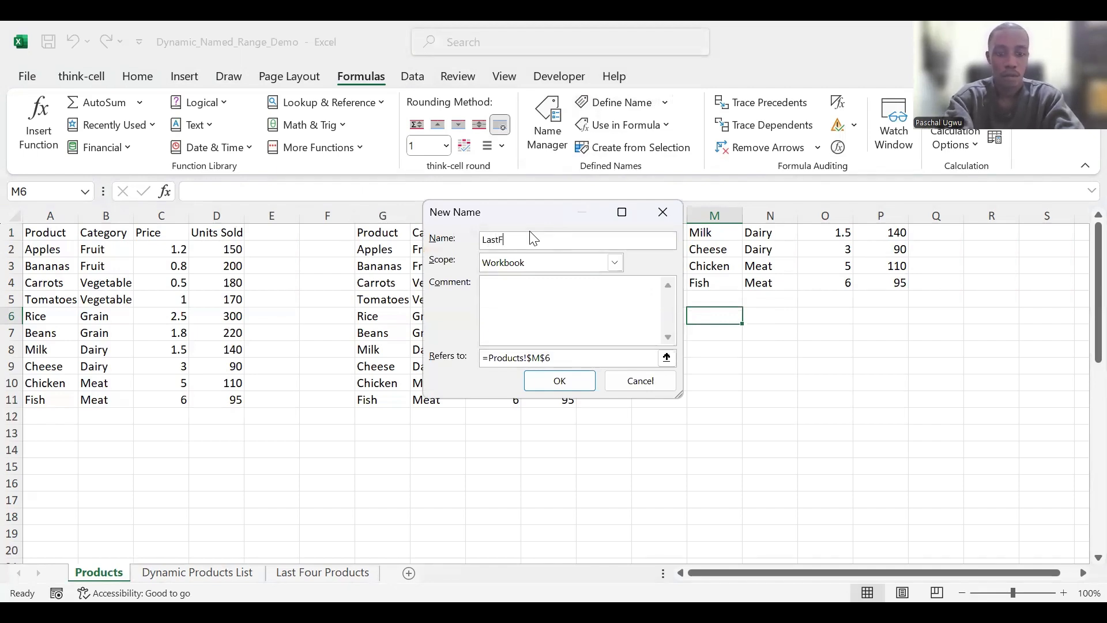
type("our")
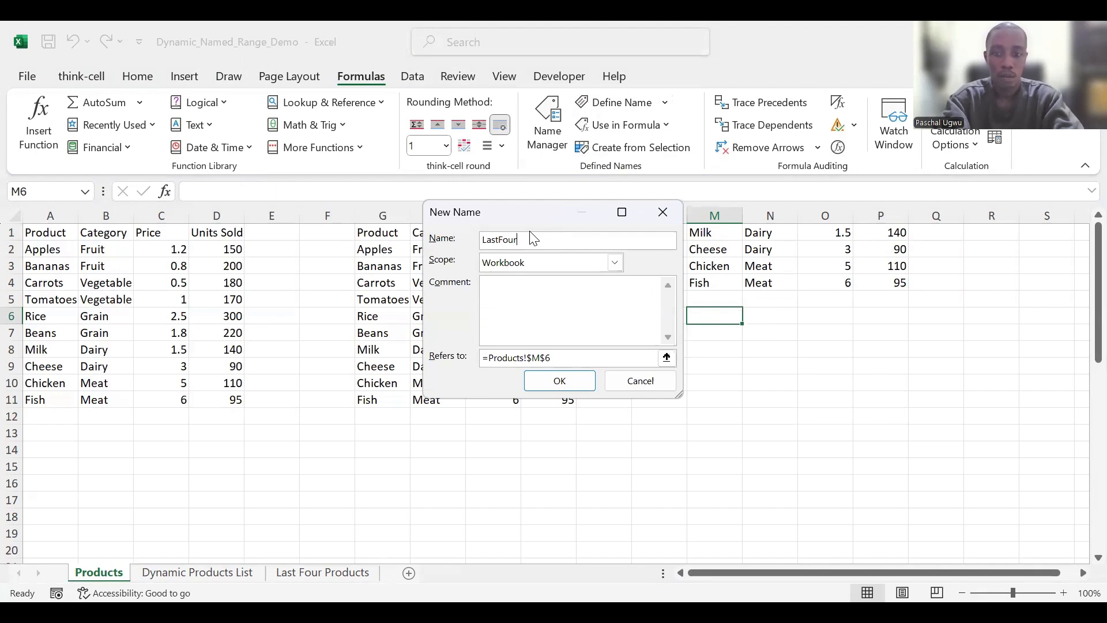
type("Pro")
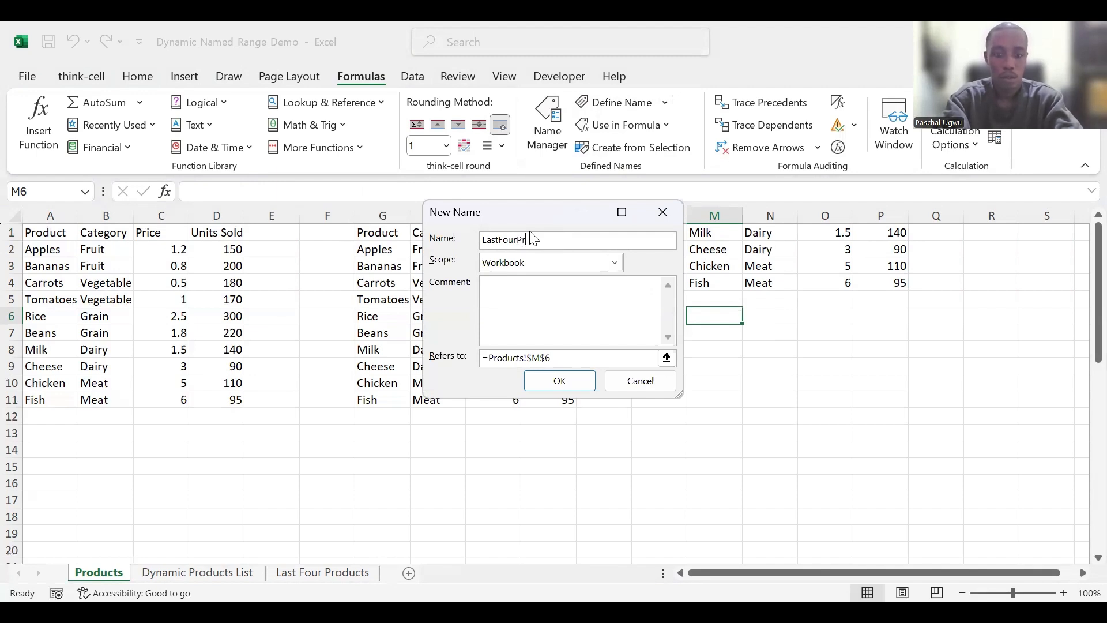
type("ducts")
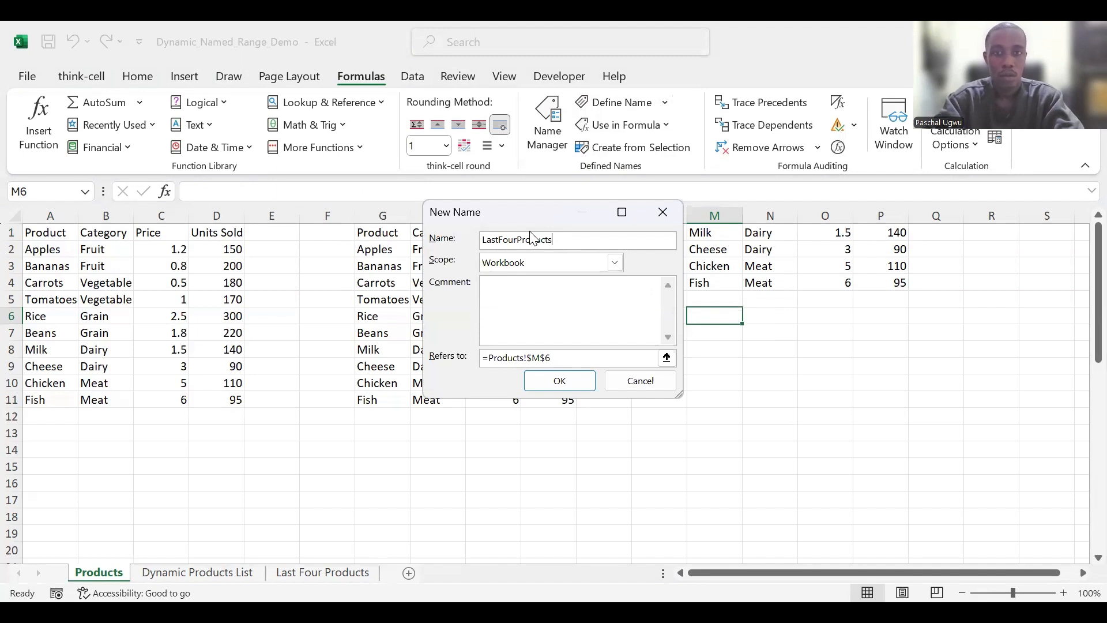
Replace the reference of LastFourProducts with the copied formula =OFFSET($A:$D,COUNTA($A:$A)-4,0,4,4), create the name and check it in the list of defined names
left_click(535, 356)
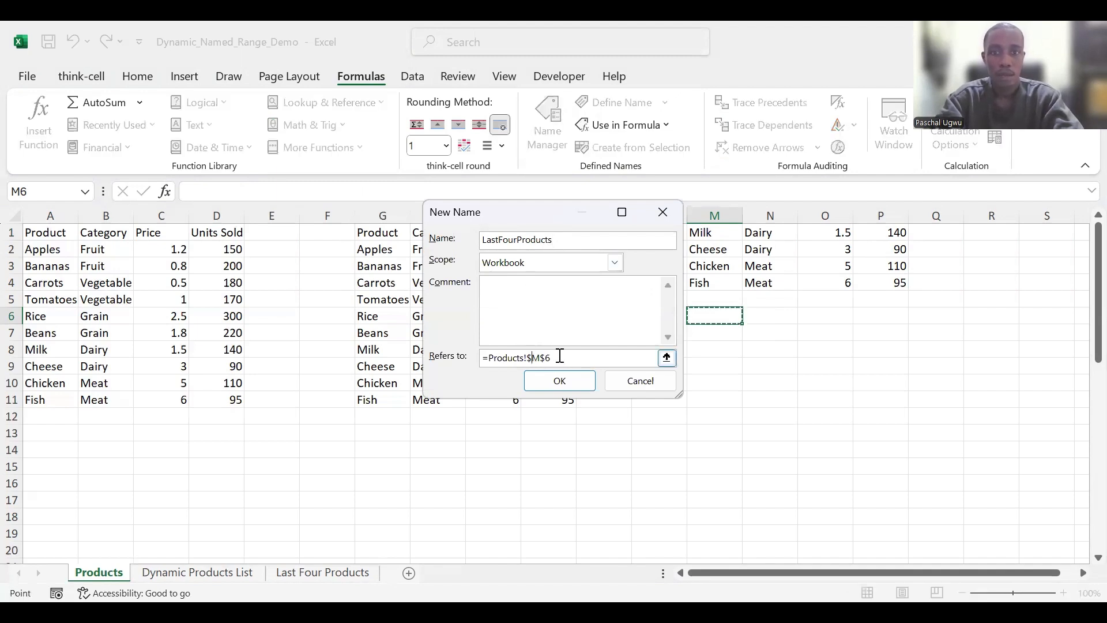
key("BackSpace")
key("BackSpace")
key("BackSpace")
key("BackSpace")
key("BackSpace")
key("BackSpace")
key("BackSpace")
key("BackSpace")
key("BackSpace")
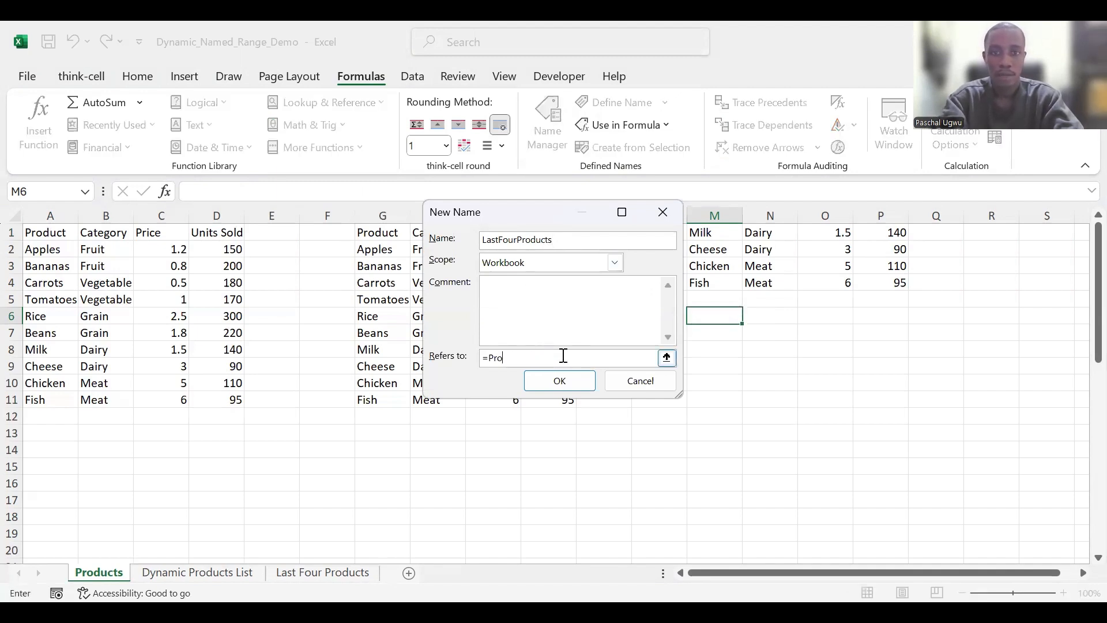
key("ctrl+v")
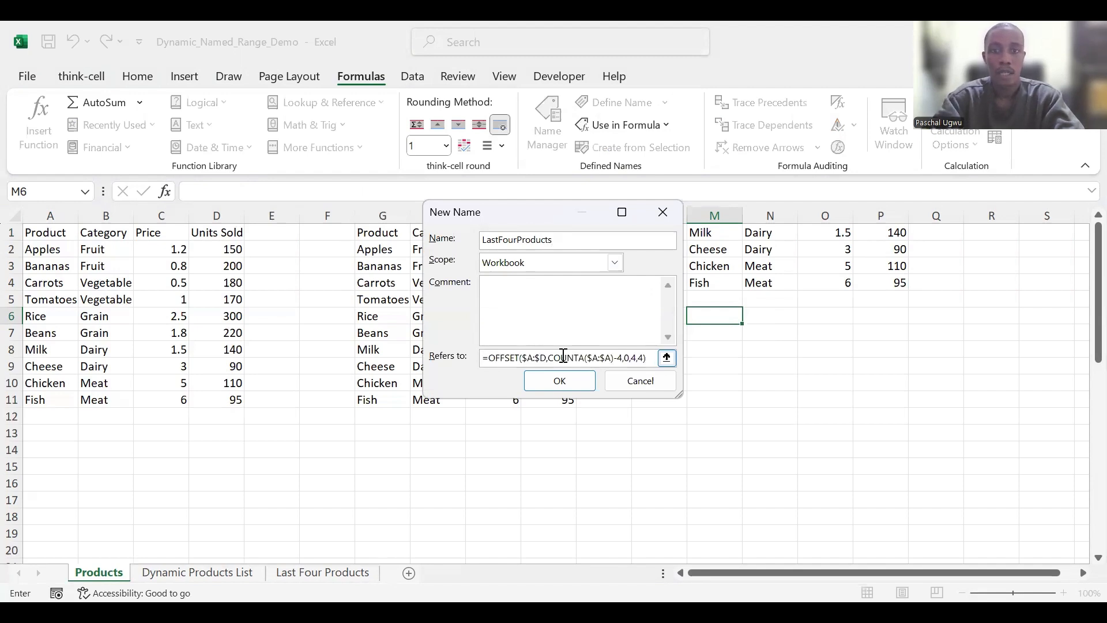
left_click(571, 381)
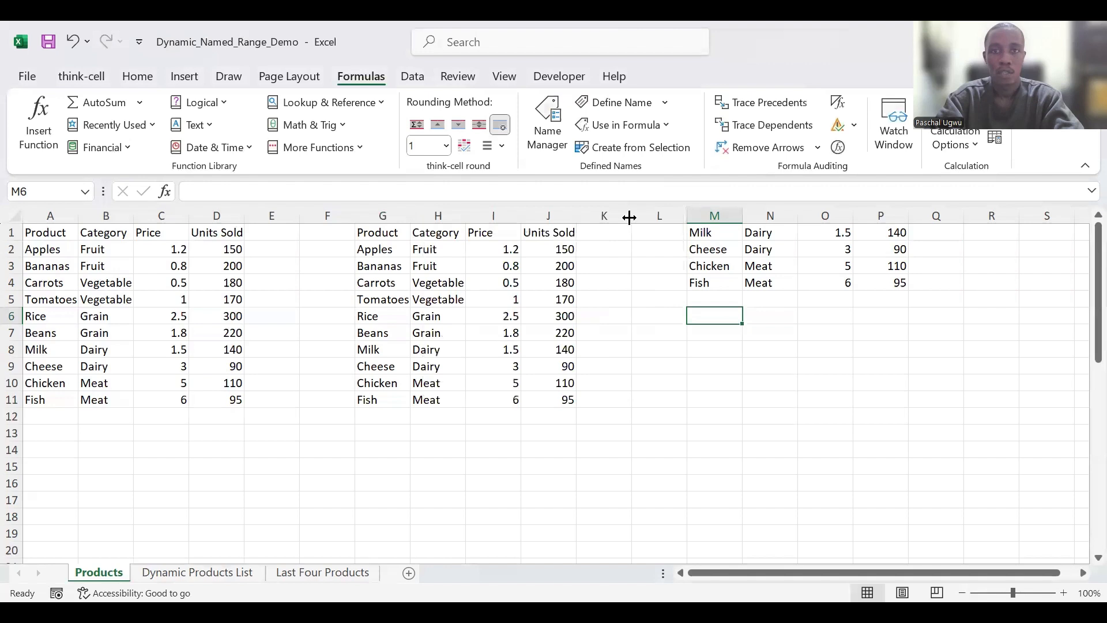
left_click(545, 122)
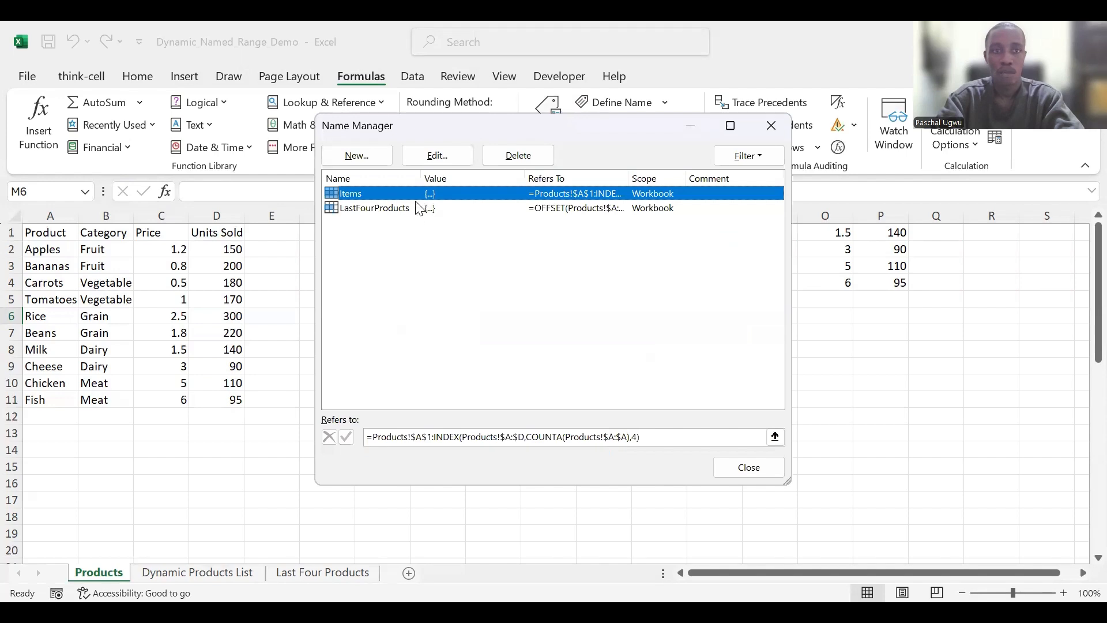
left_click(736, 469)
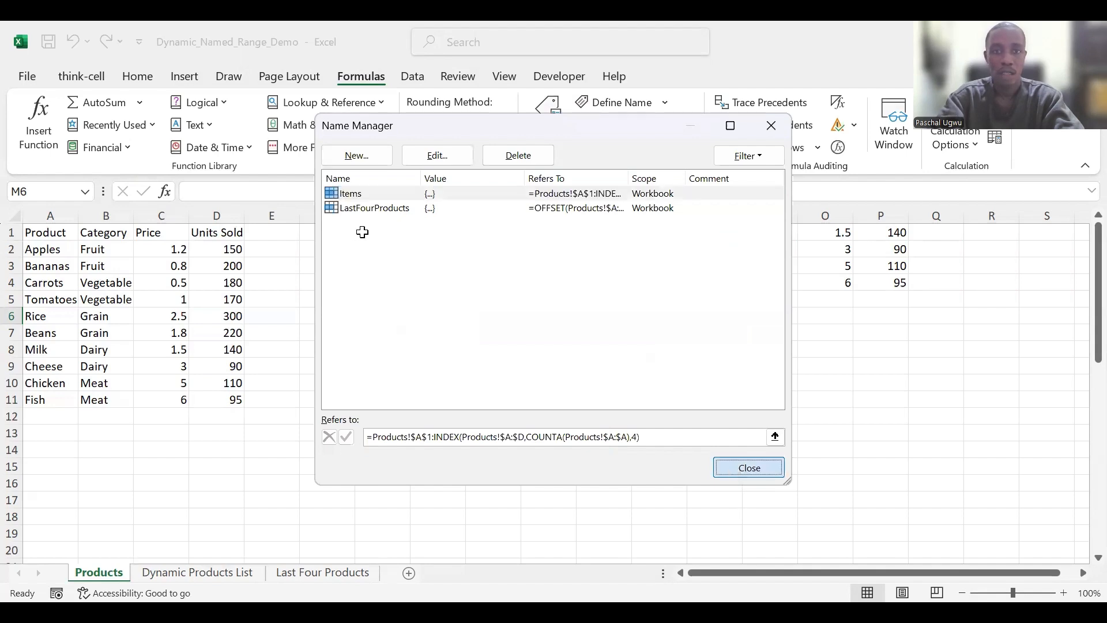
Clear both formula-generated tables from range G1:Q12 on the Products sheet, keeping the source table
left_click_drag(361, 230, 923, 415)
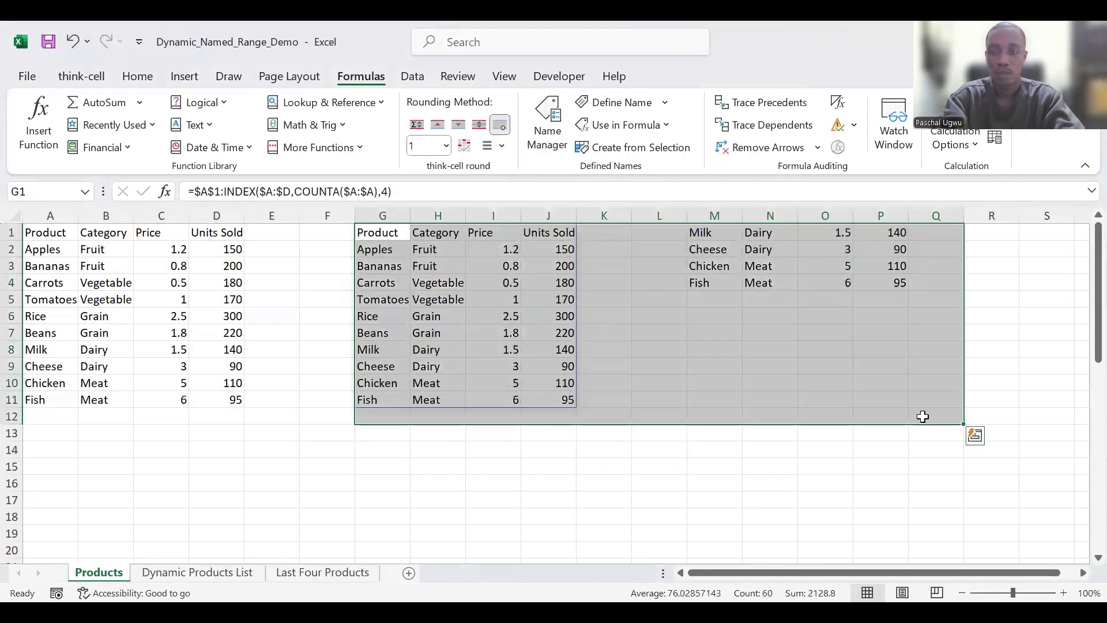
key("Delete")
left_click(704, 381)
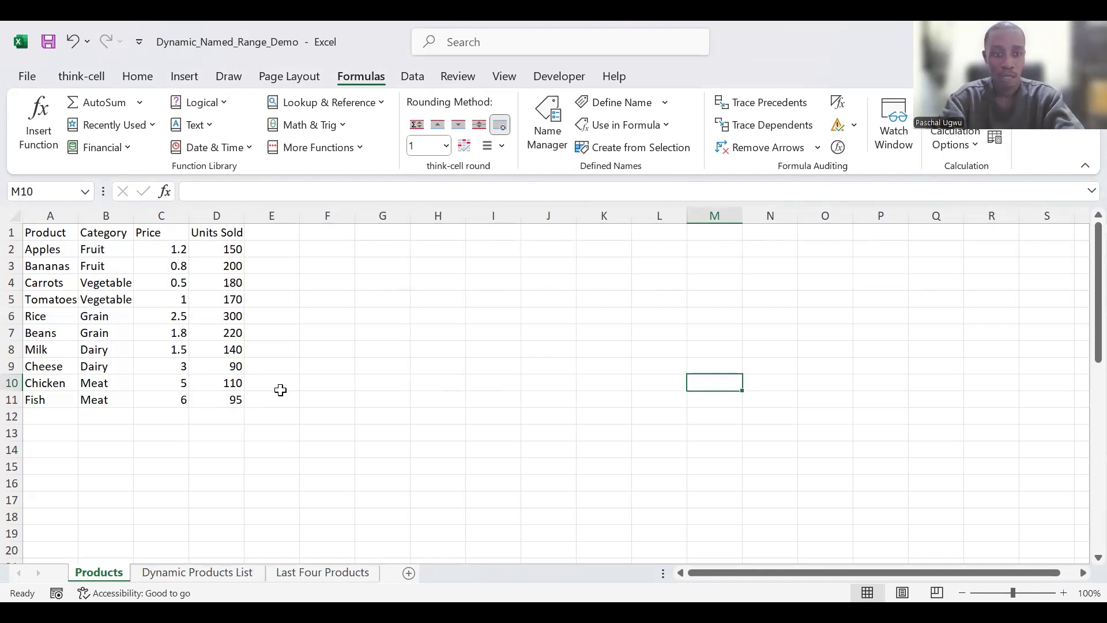
Clear the existing product list from range A1:E12 on the Dynamic Products List sheet
left_click(193, 573)
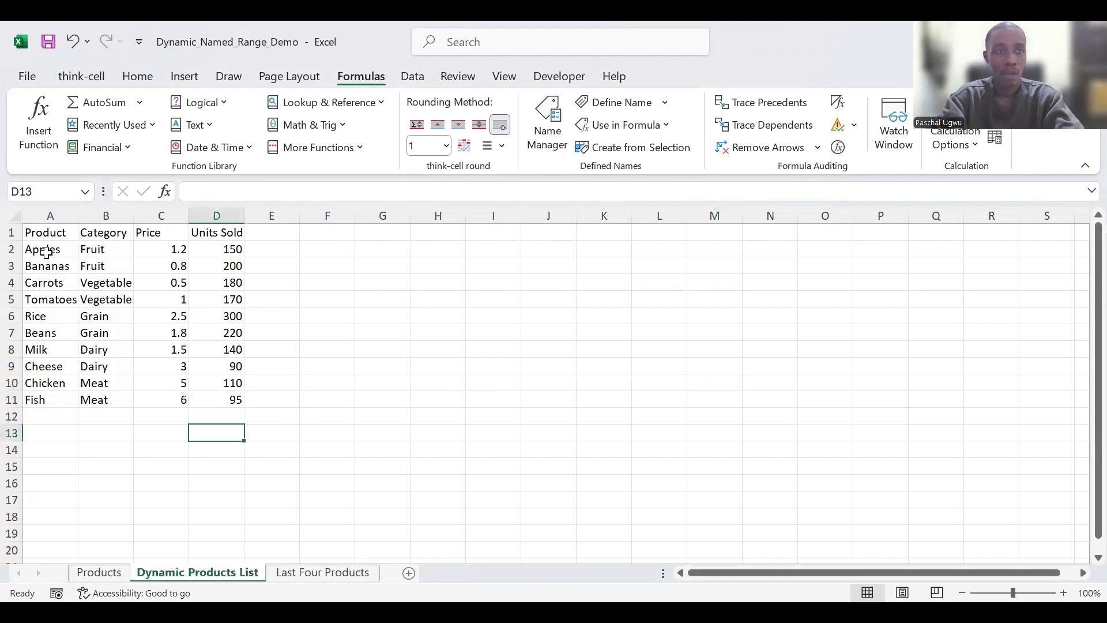
left_click_drag(33, 228, 299, 420)
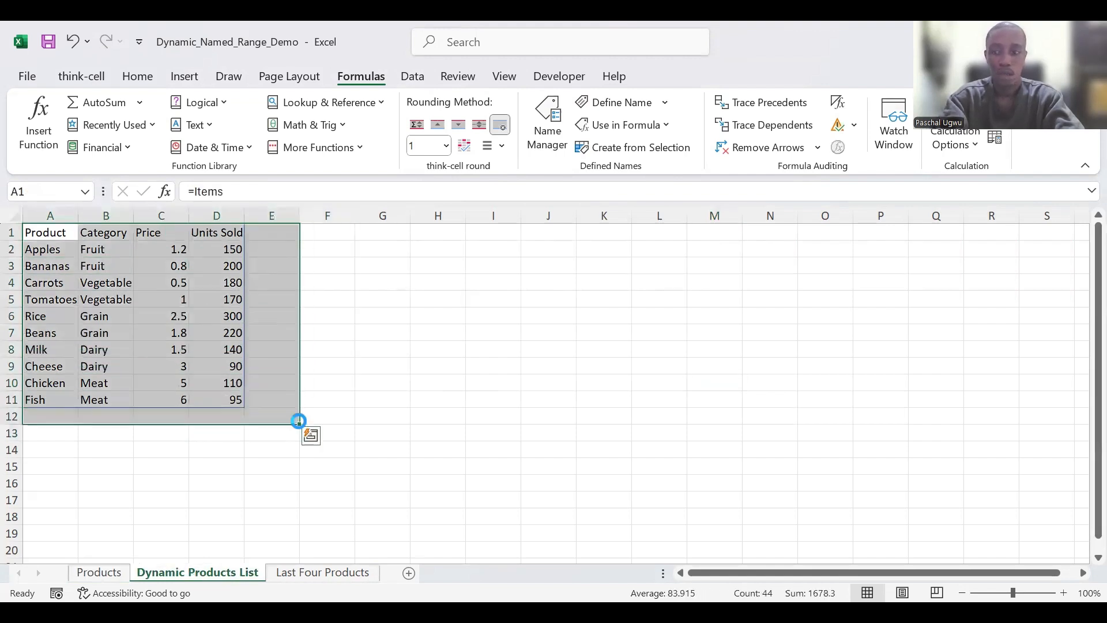
key("Delete")
left_click_drag(447, 433, 322, 518)
left_click(322, 517)
left_click(321, 518)
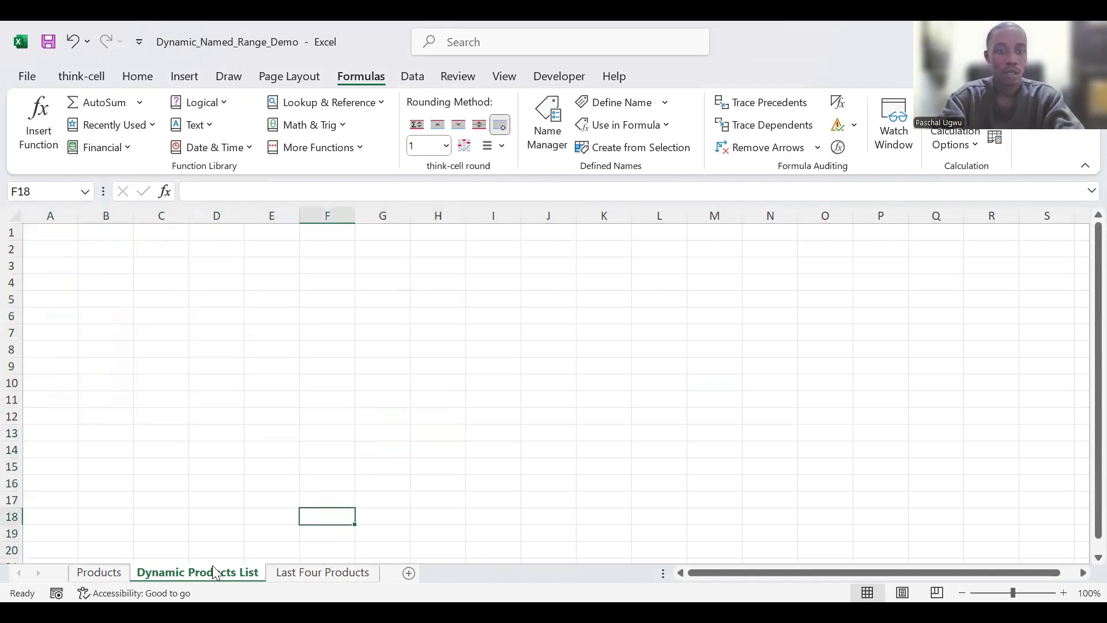
left_click(62, 238)
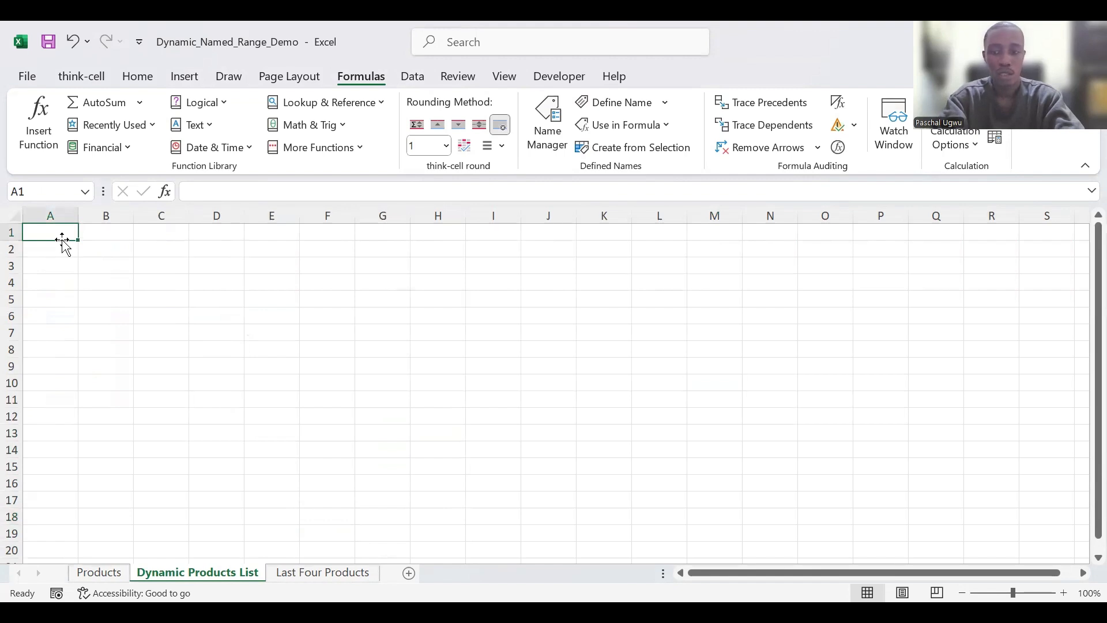
type("=")
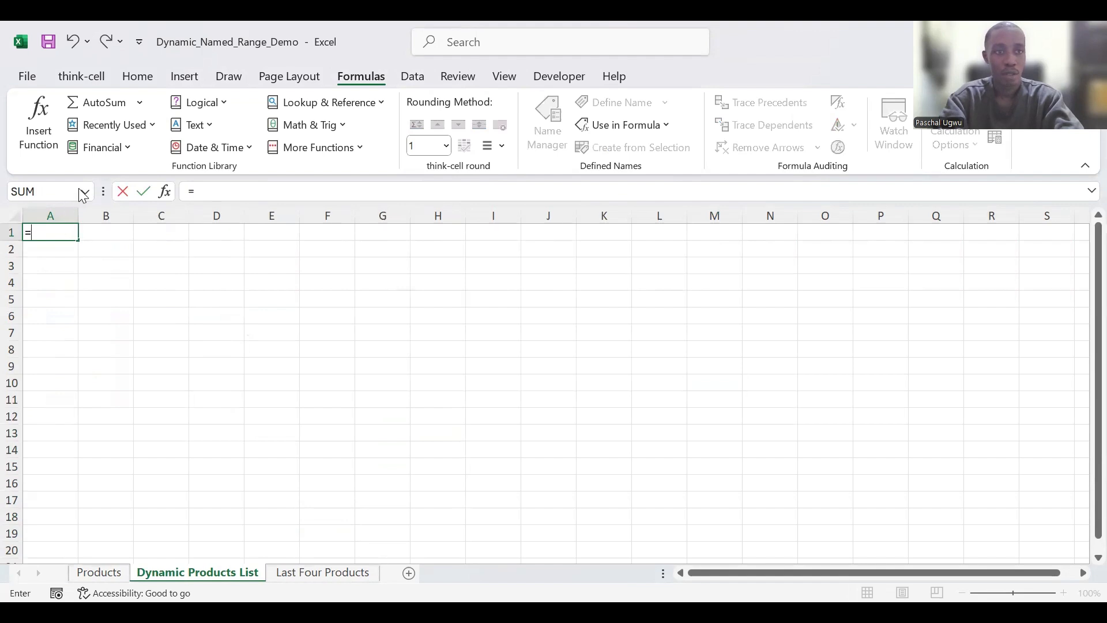
left_click(84, 192)
left_click(47, 233)
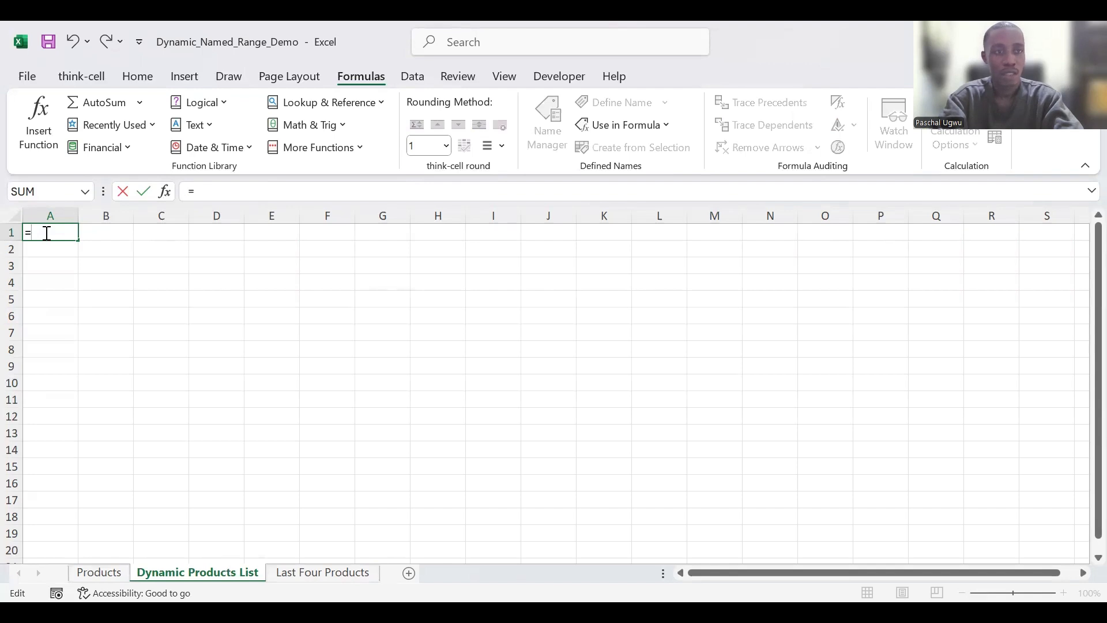
type("Li")
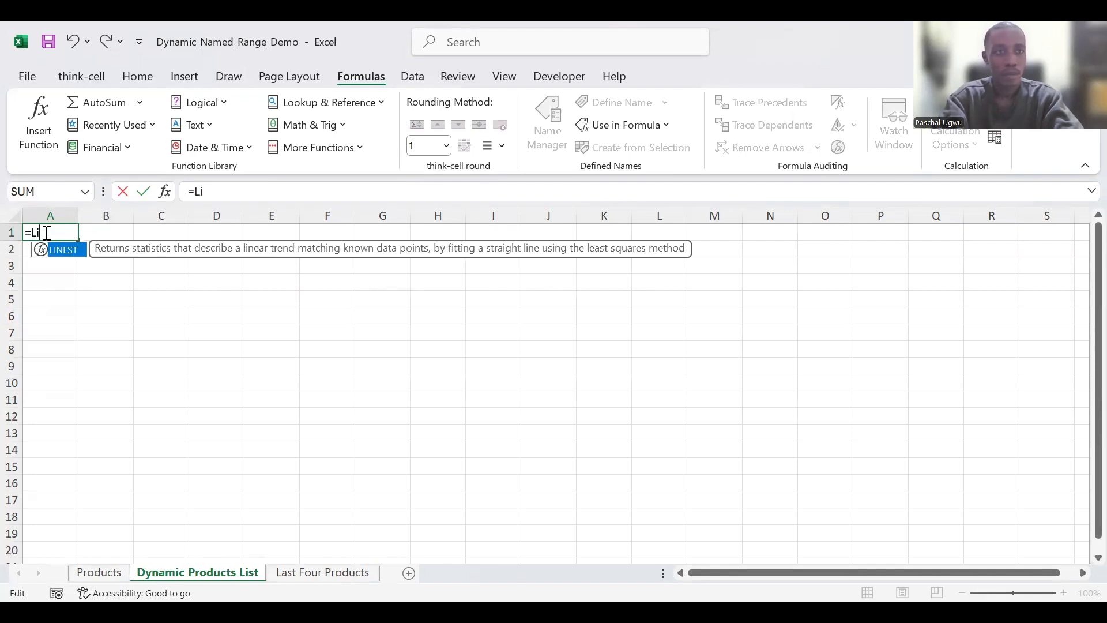
key("BackSpace")
key("BackSpace")
type("lisr")
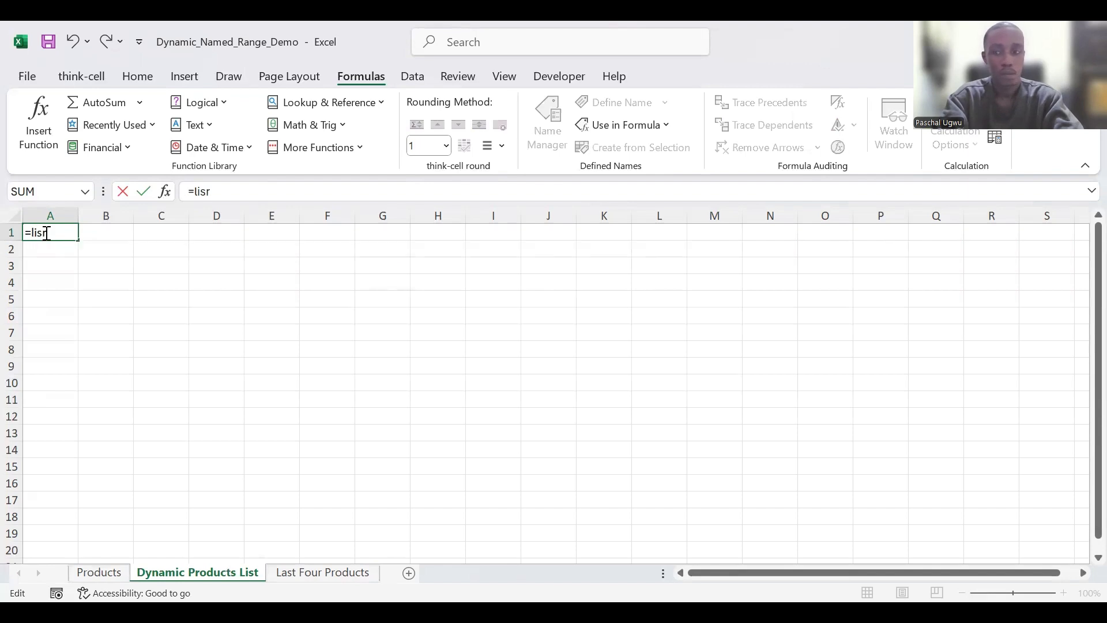
key("BackSpace")
type("t")
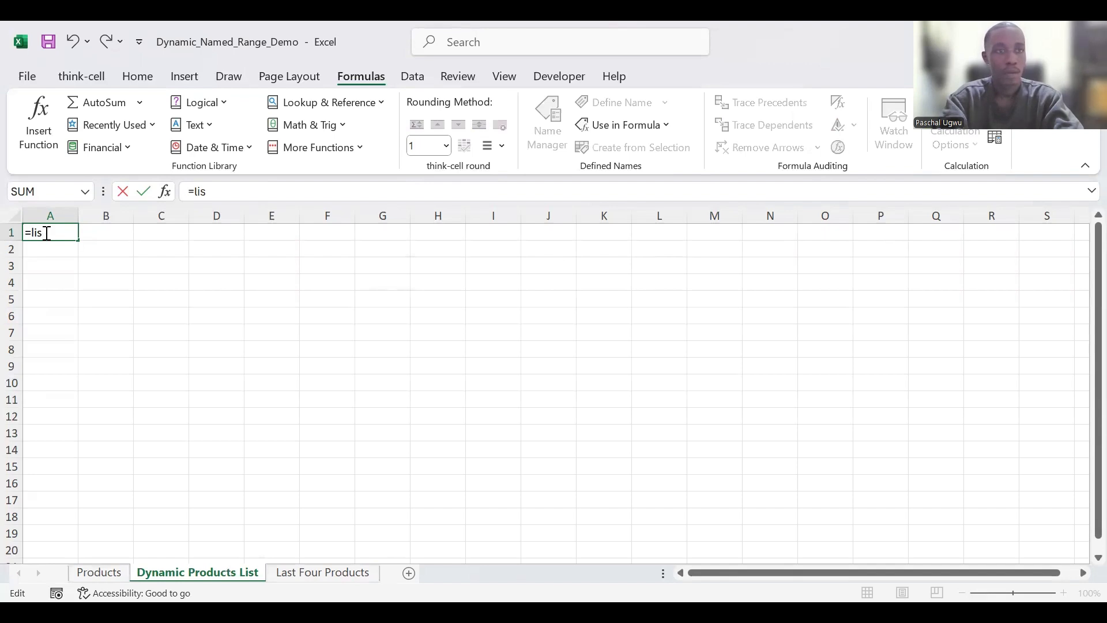
key("BackSpace")
key("BackSpace")
key("BackSpace")
key("BackSpace")
left_click(162, 262)
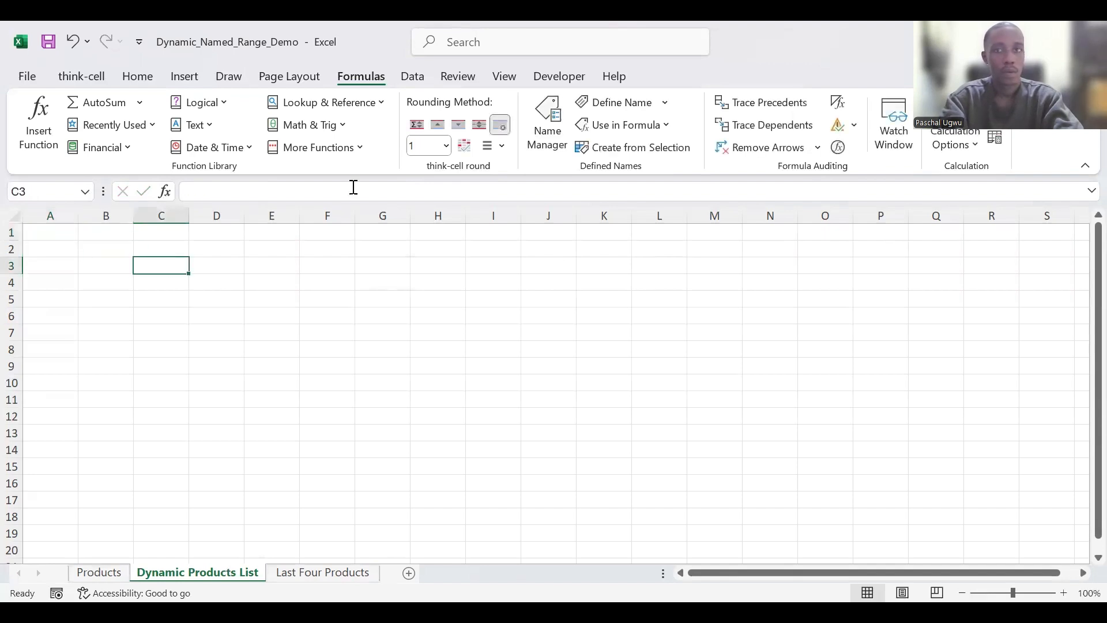
Look up the saved range name in the defined names and enter =Items in cell A1 of the Dynamic Products List sheet
left_click(562, 134)
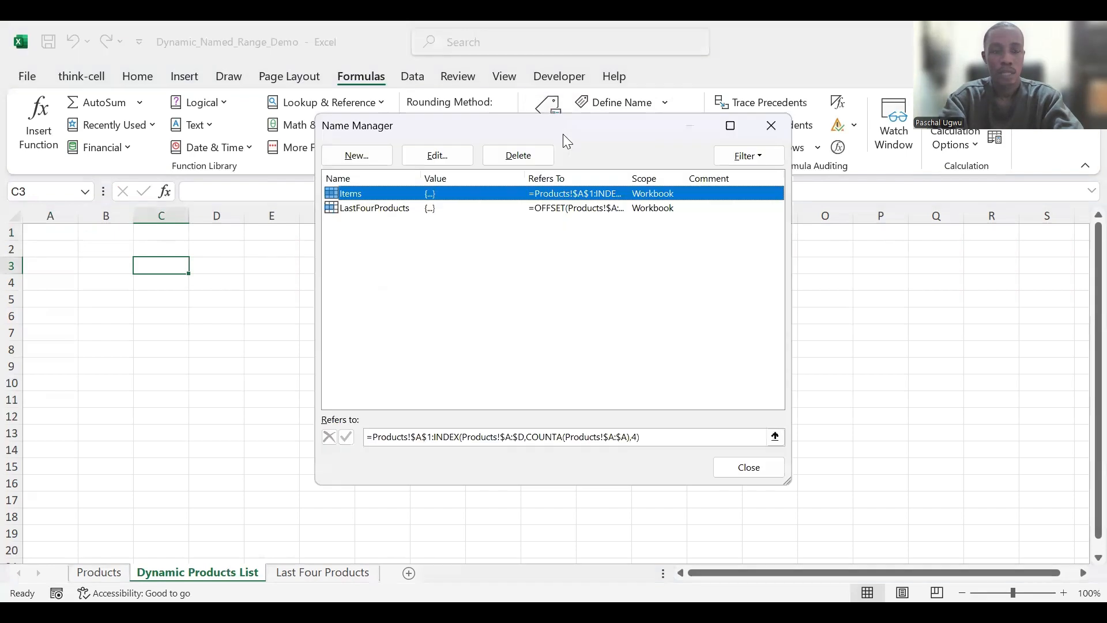
left_click(749, 468)
left_click(51, 245)
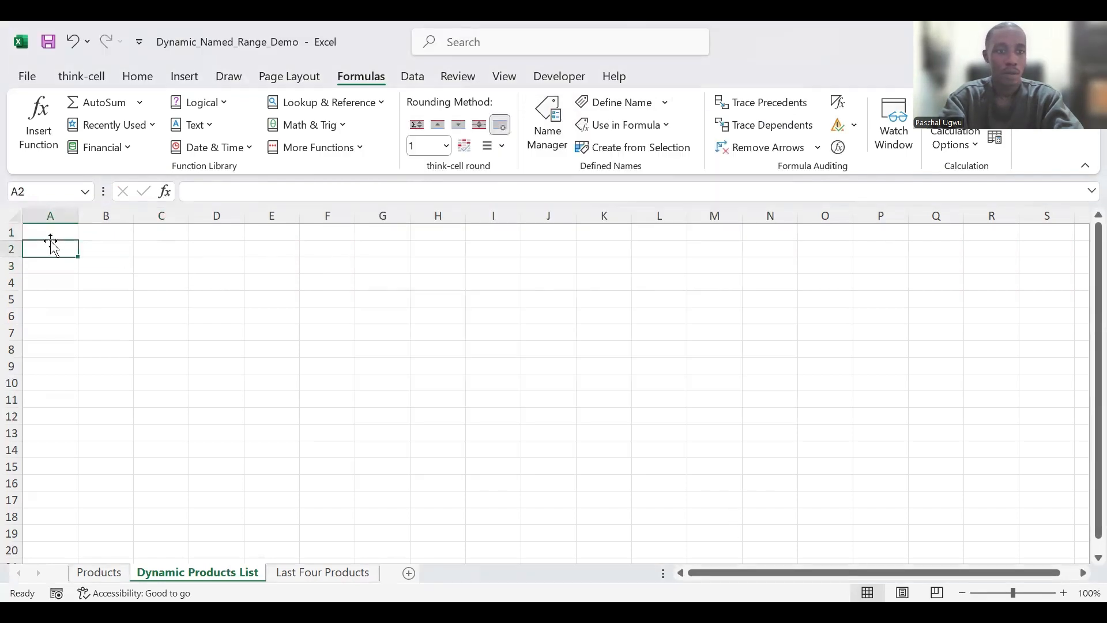
left_click(51, 233)
type("=")
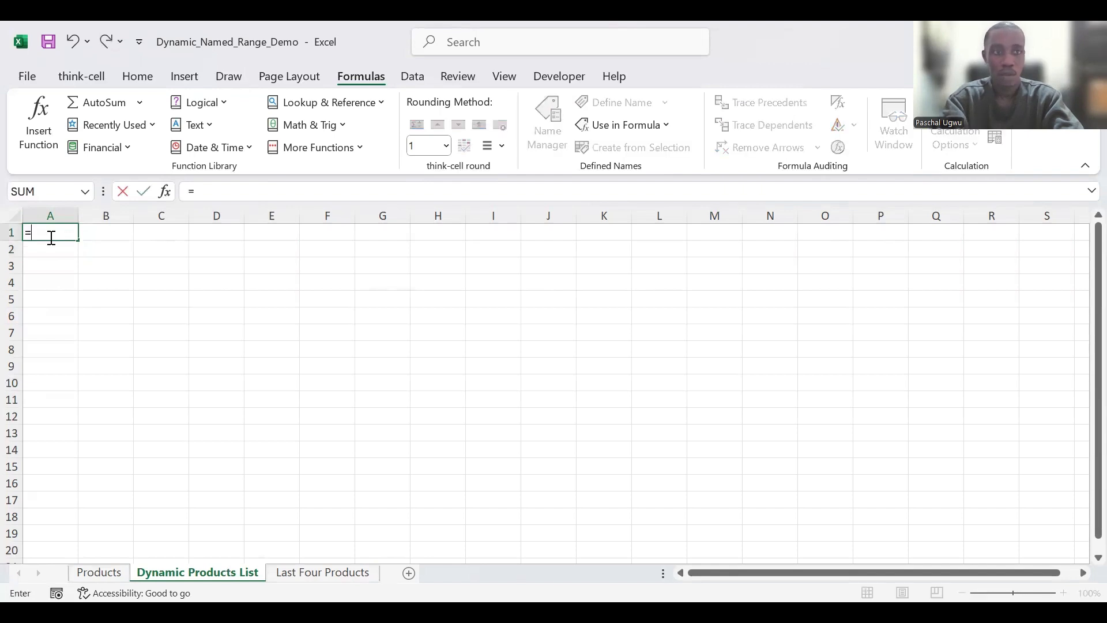
type("ite")
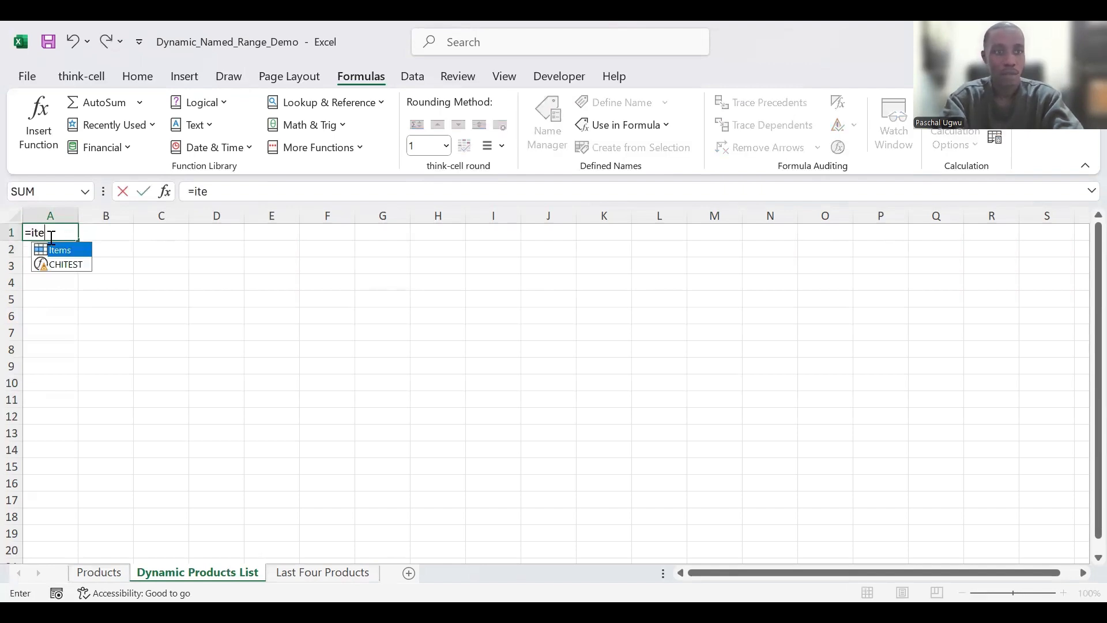
key("Tab")
key("Return")
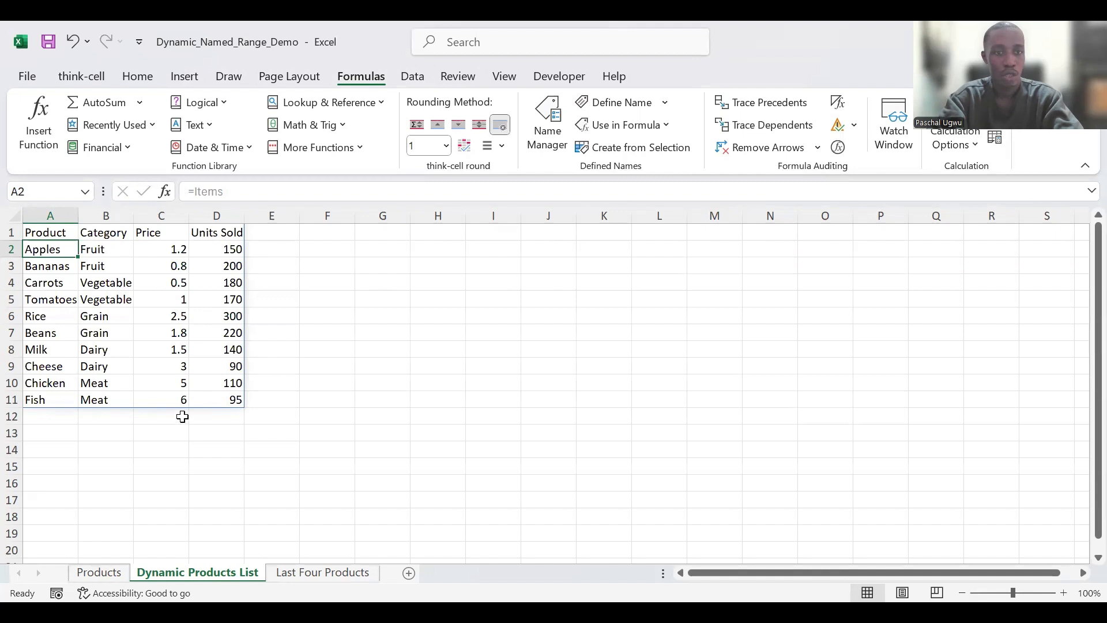
Add the product Orange, Fruit, 10, 150 in row 12 of the Products sheet and check the Dynamic Products List sheet
left_click(98, 573)
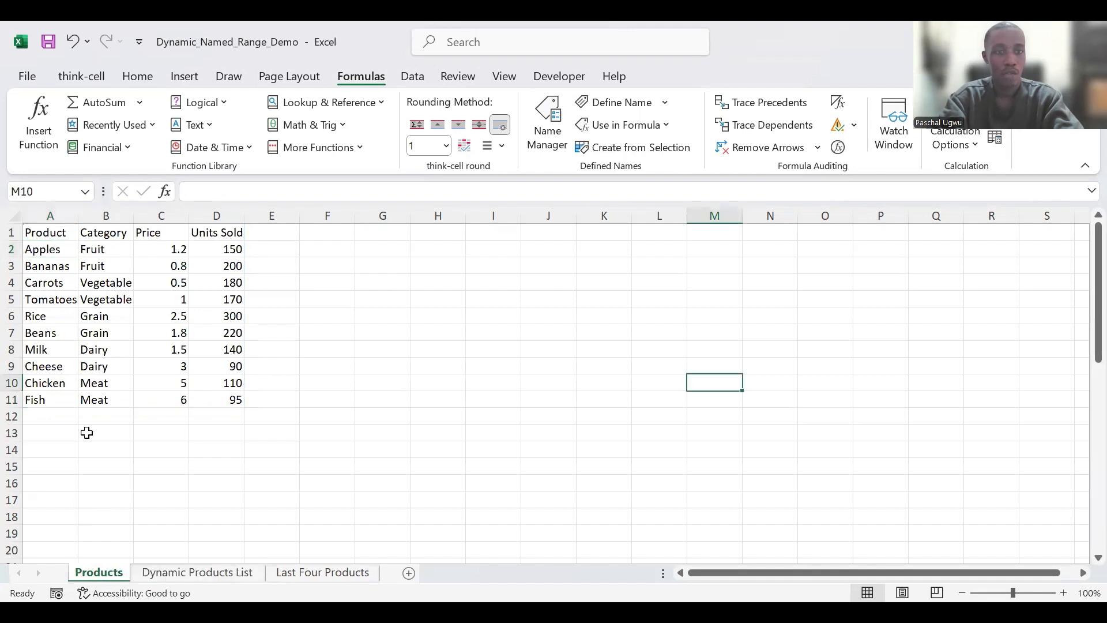
left_click(46, 419)
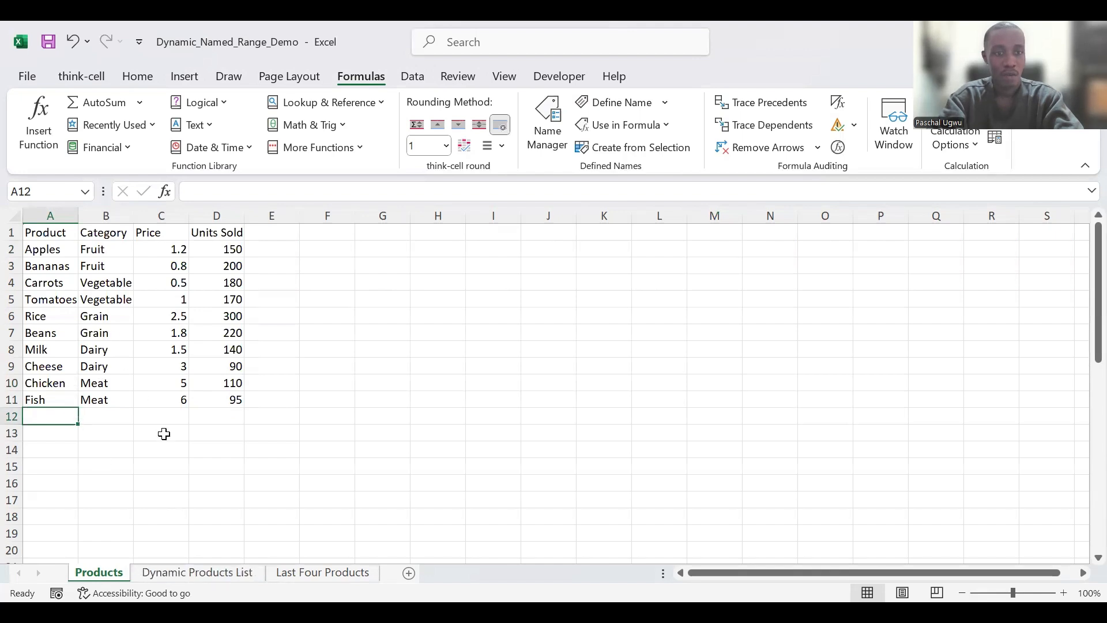
left_click(182, 570)
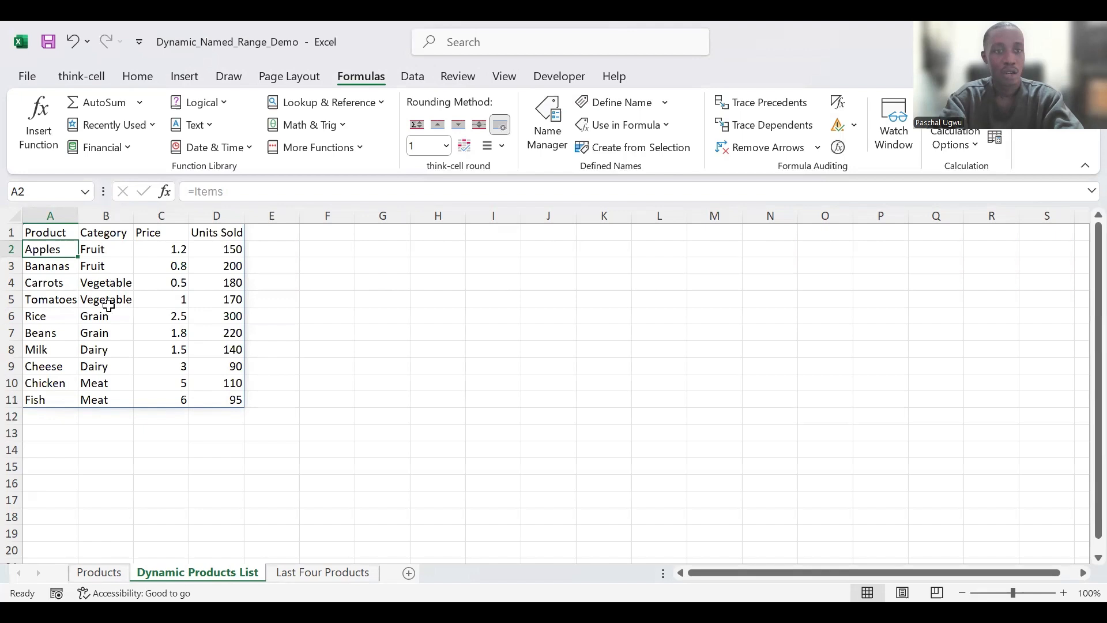
left_click(95, 574)
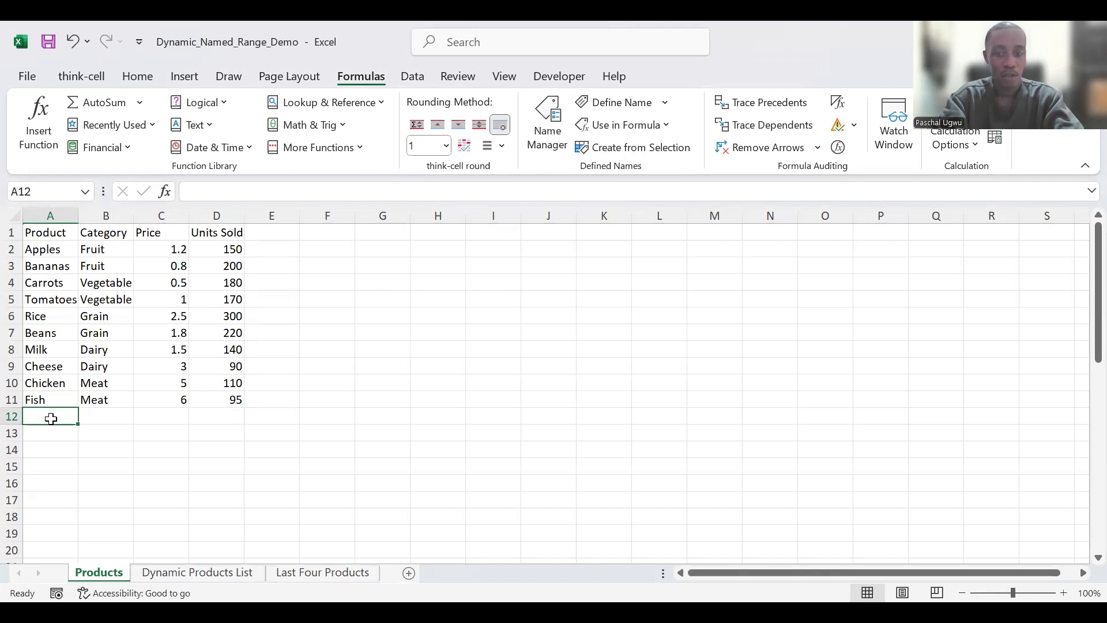
type("Oran")
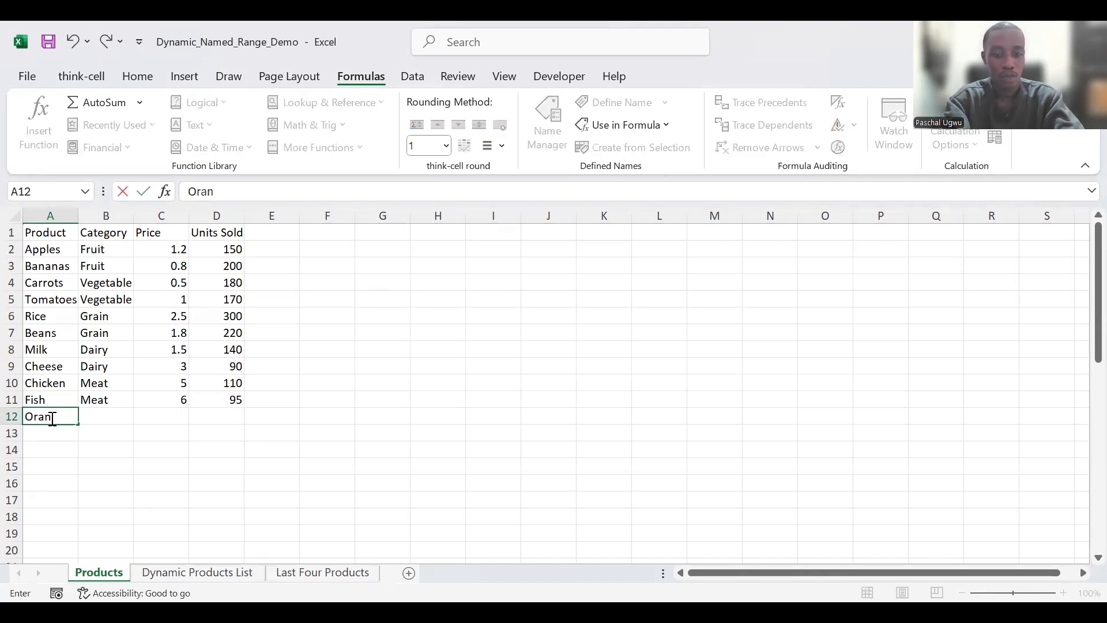
type("ge")
left_click(99, 412)
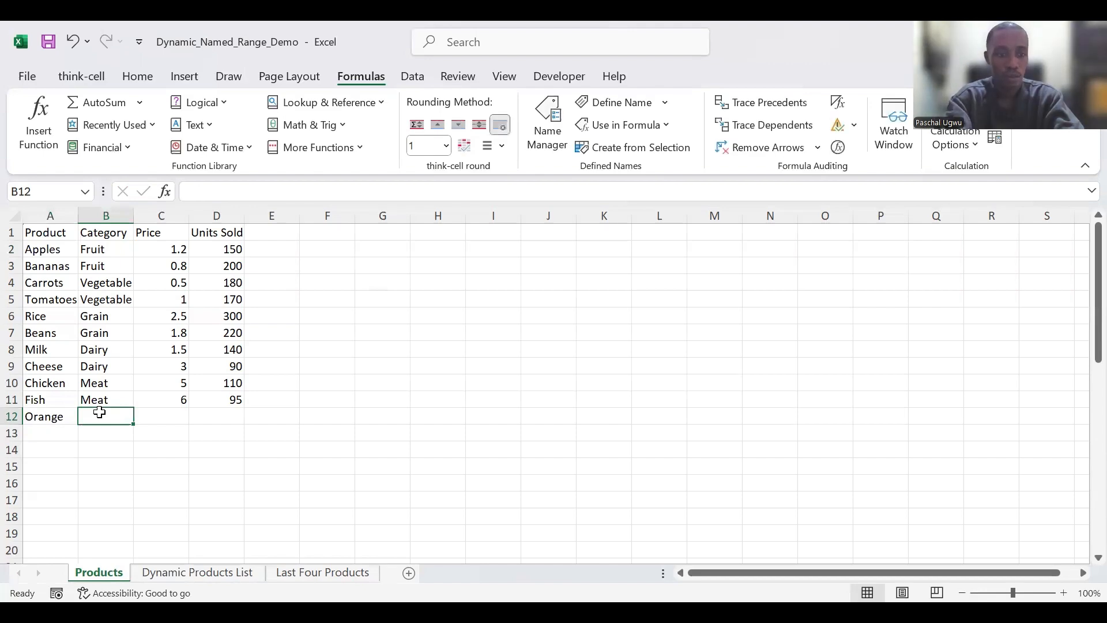
type("Fruit")
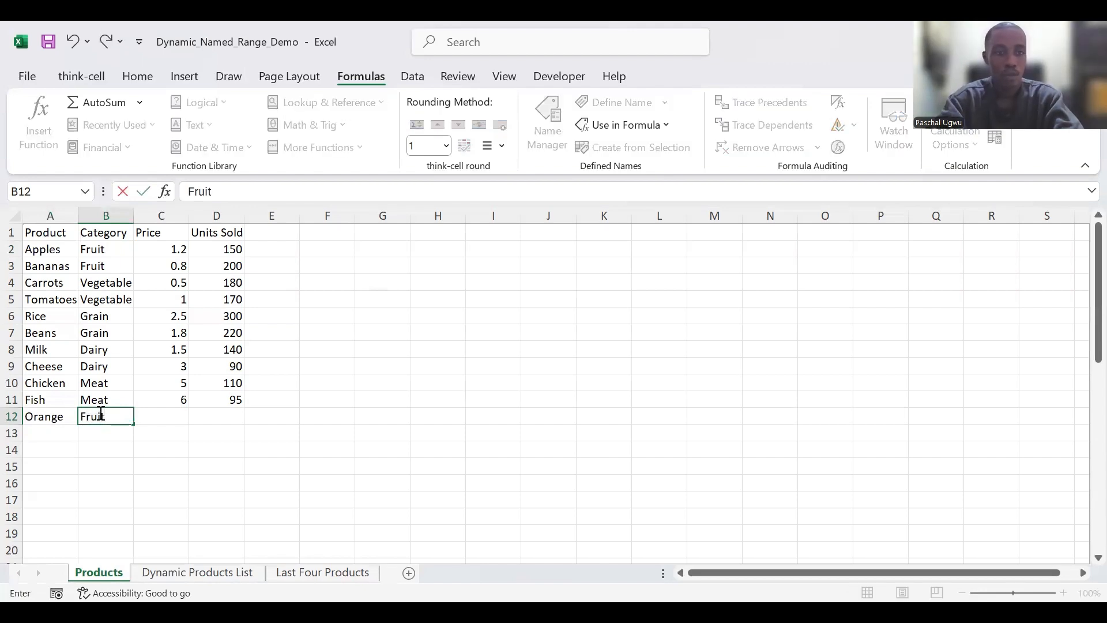
key("Tab")
type("10")
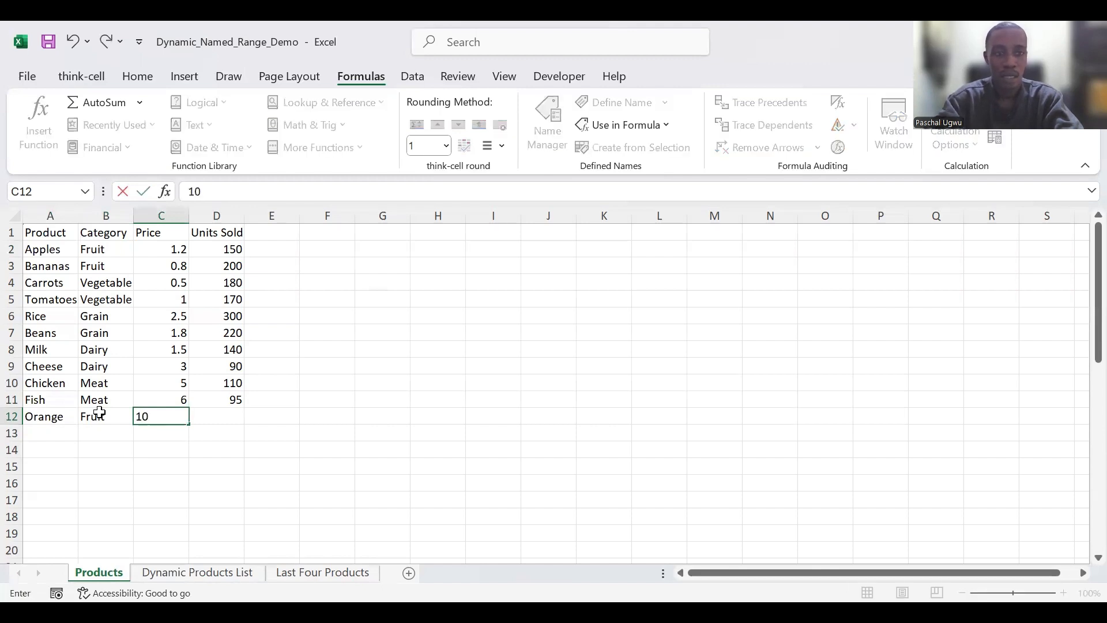
key("Tab")
type("150")
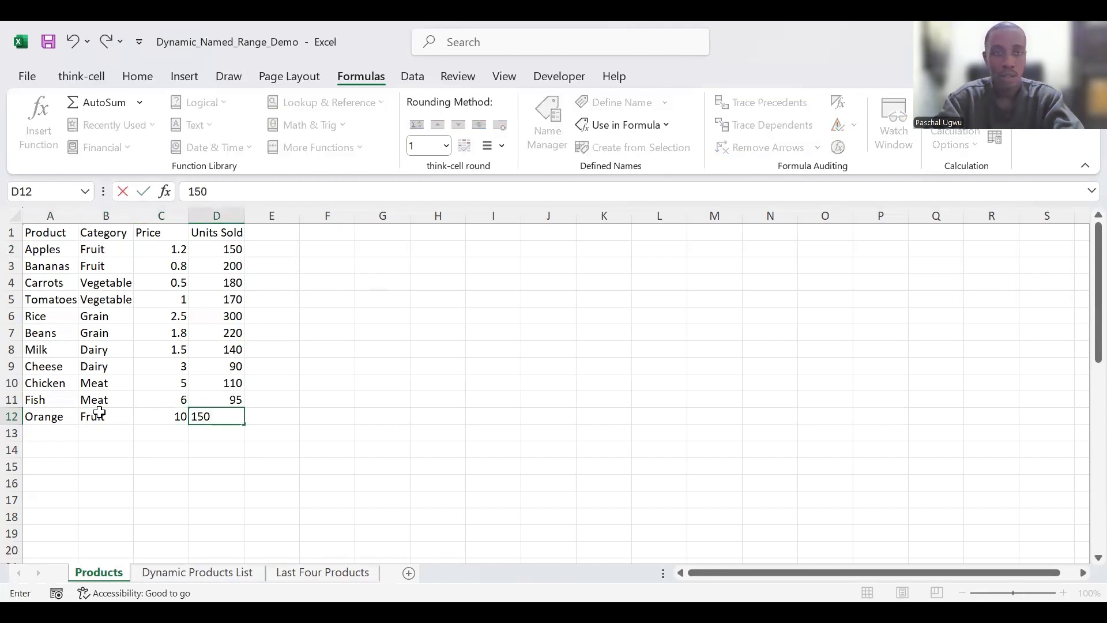
key("Return")
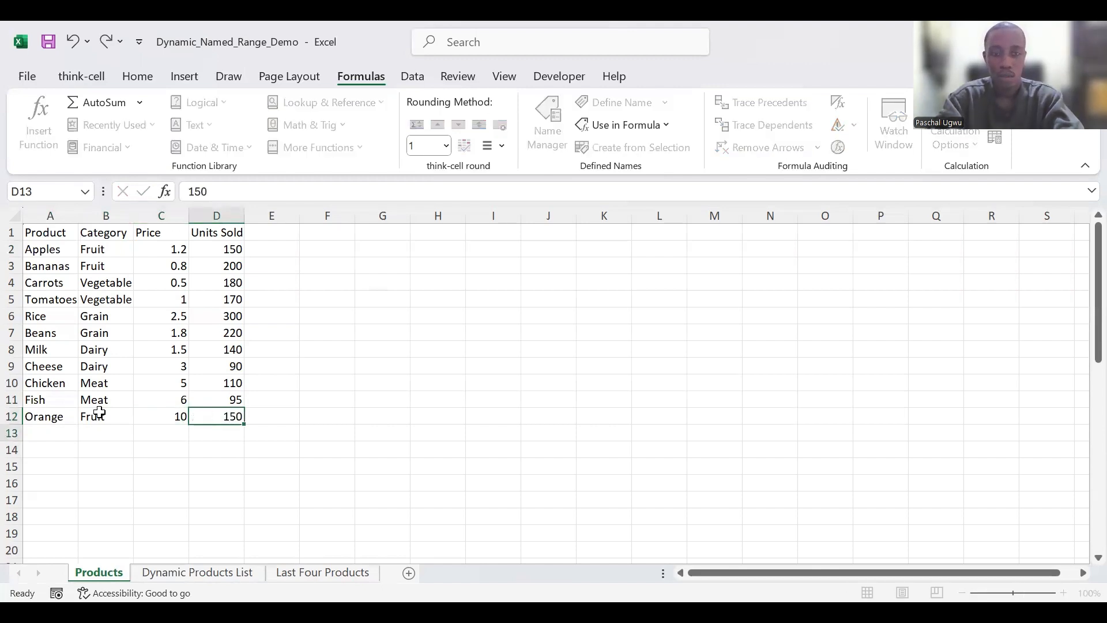
left_click(153, 574)
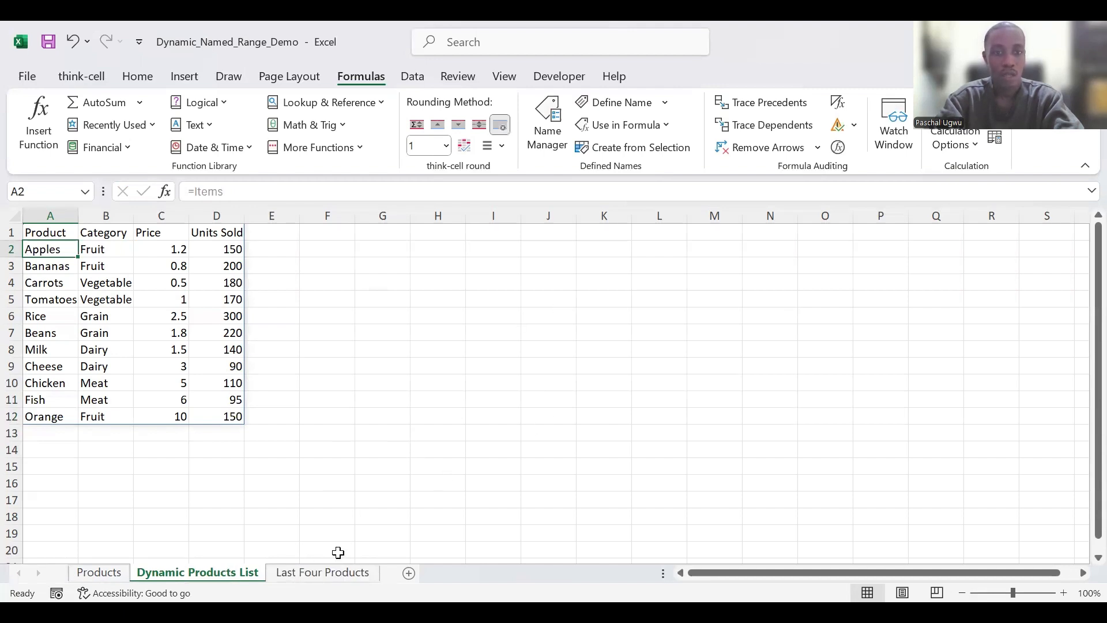
Look up the saved range name in the defined names and enter =LastFourProducts in cell A1 of the Last Four Products sheet
left_click(331, 572)
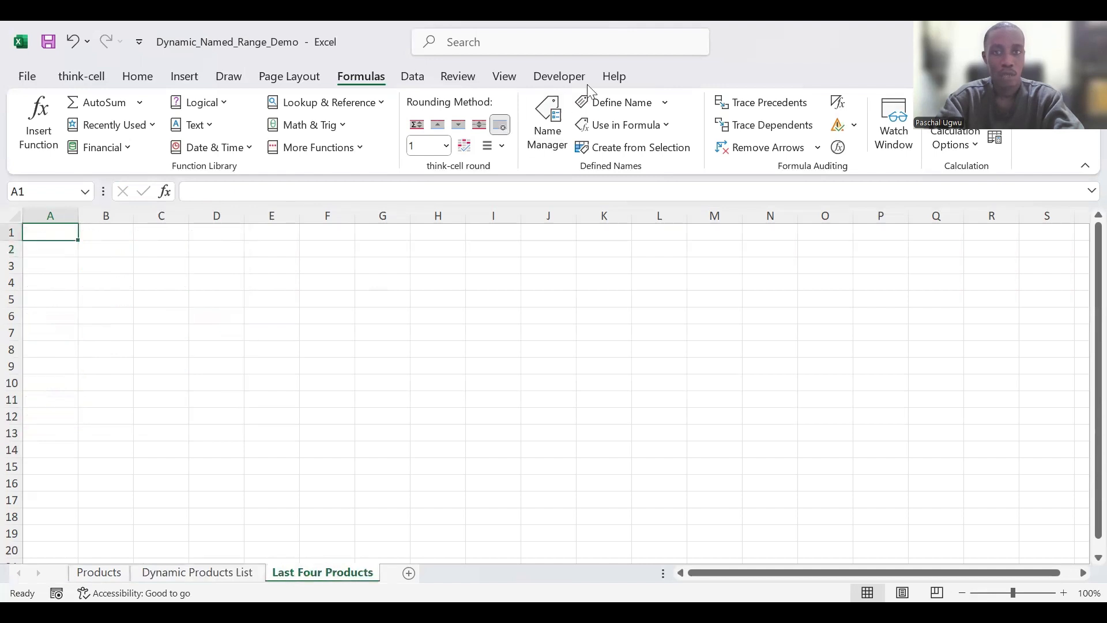
left_click(553, 133)
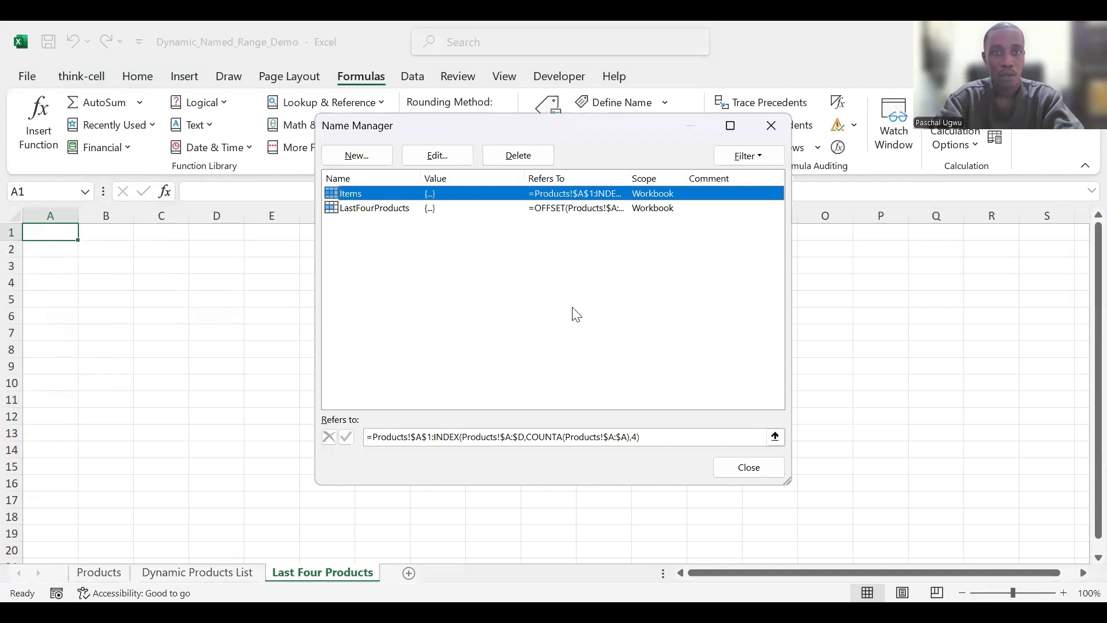
left_click(732, 471)
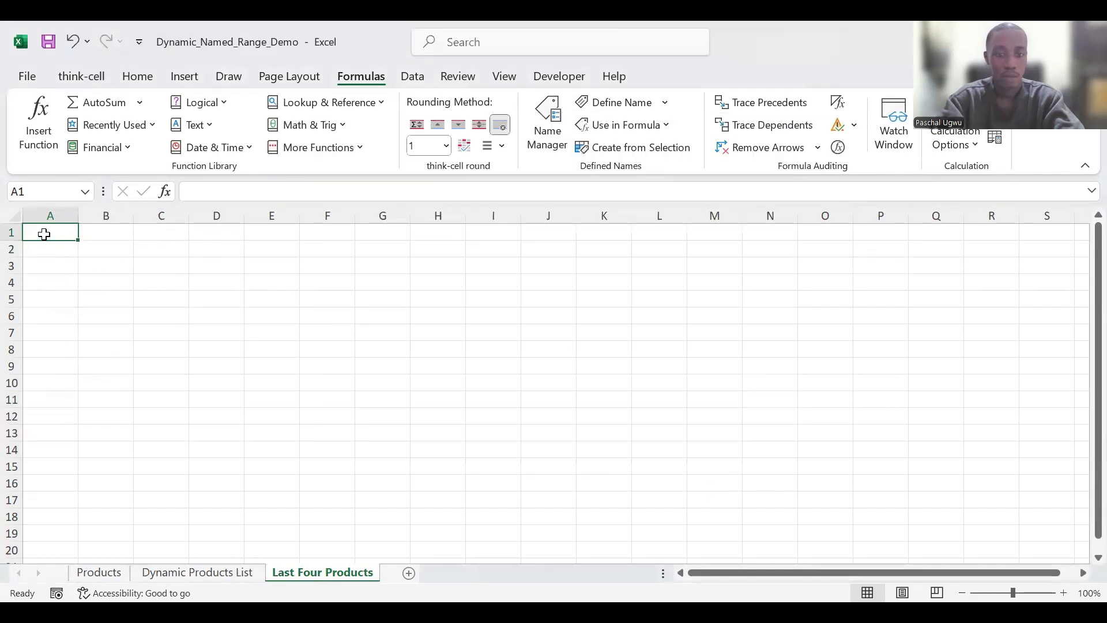
type("=")
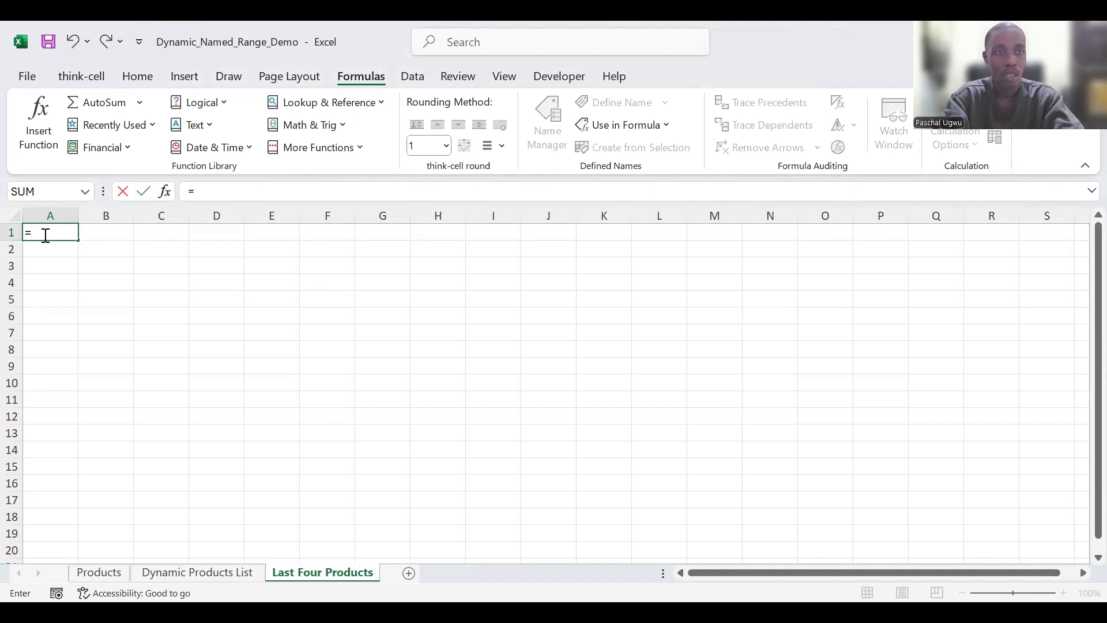
type("las")
key("Tab")
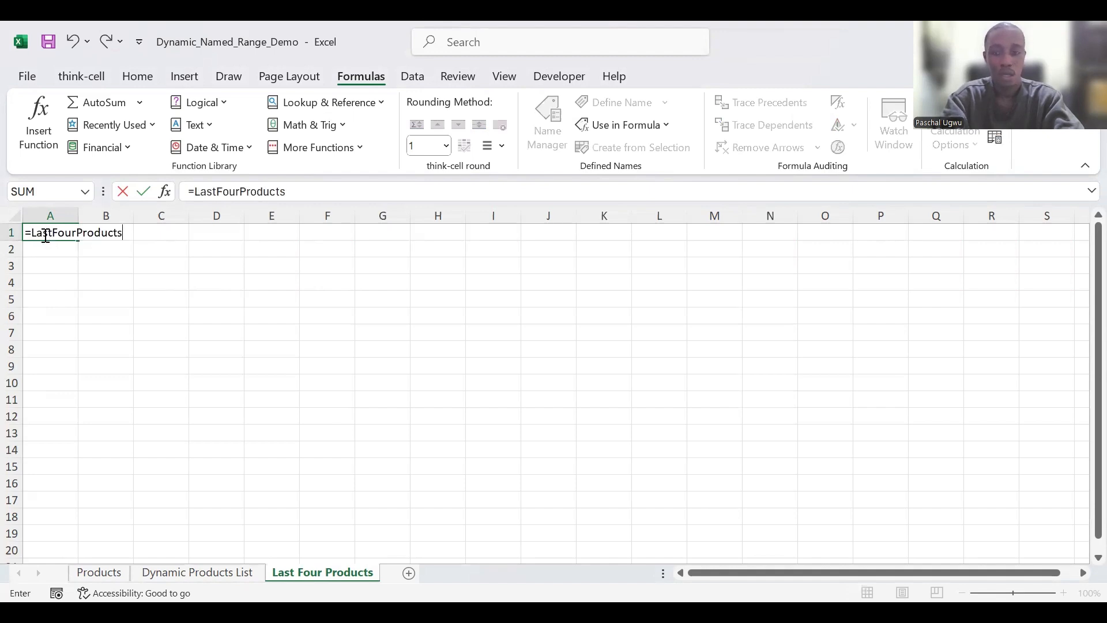
key("Return")
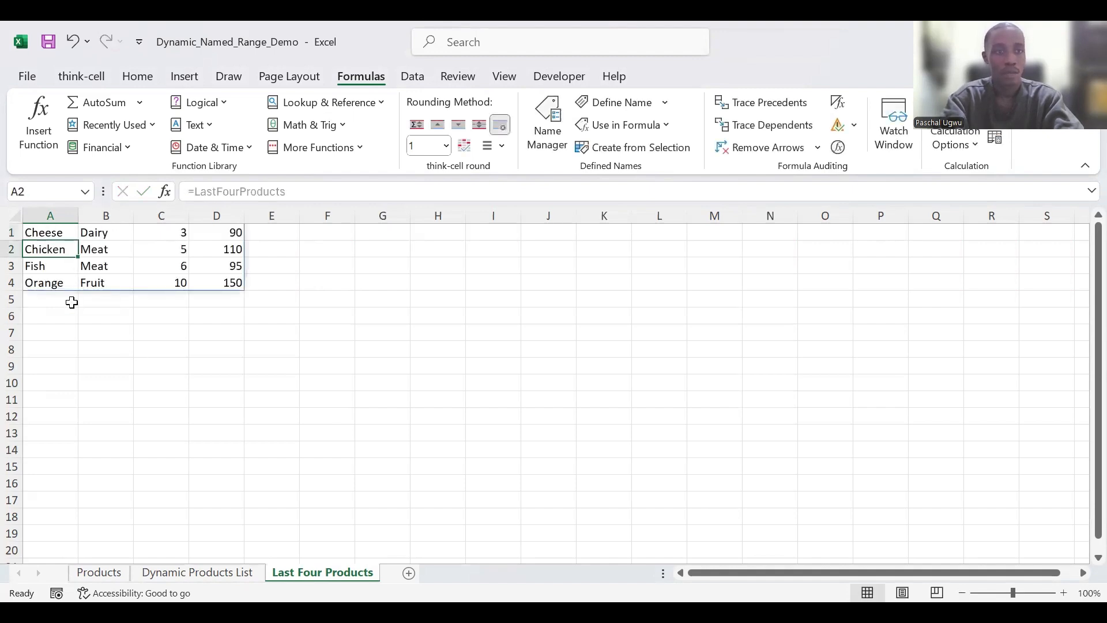
Clear the Orange row from range A12:D12 on the Products sheet and check the list on the Last Four Products sheet
left_click(90, 575)
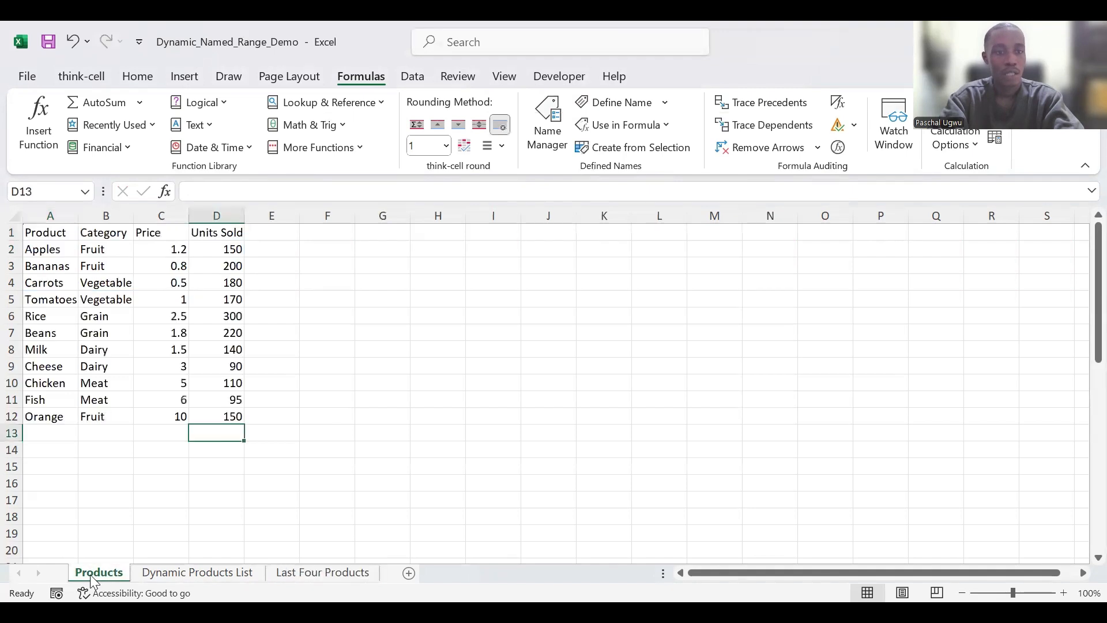
left_click_drag(34, 416, 221, 415)
key("Delete")
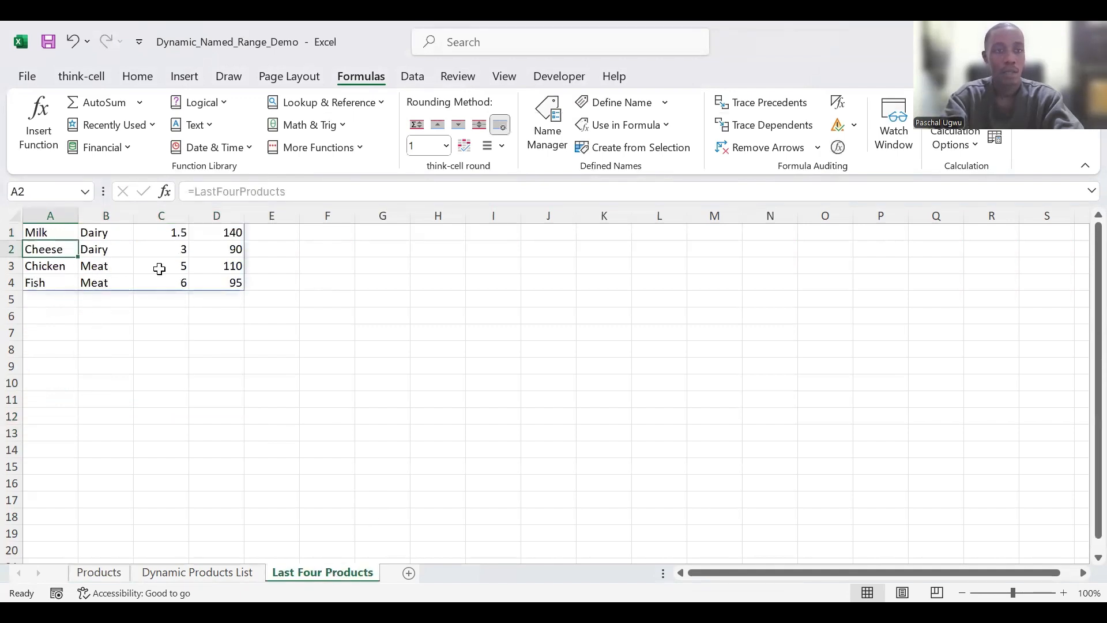
left_click(273, 366)
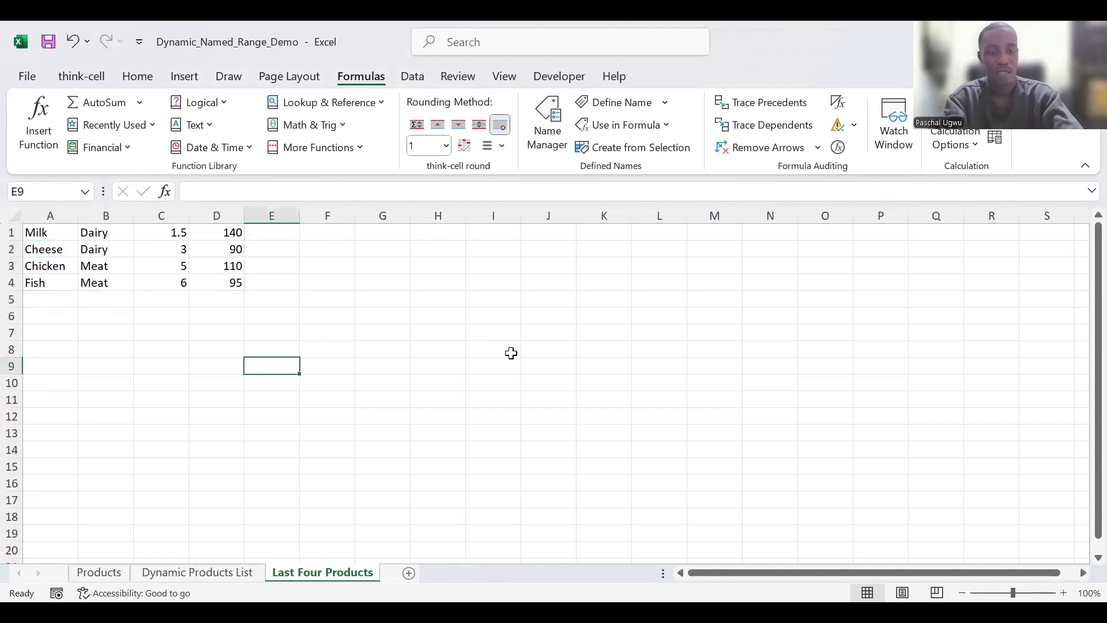